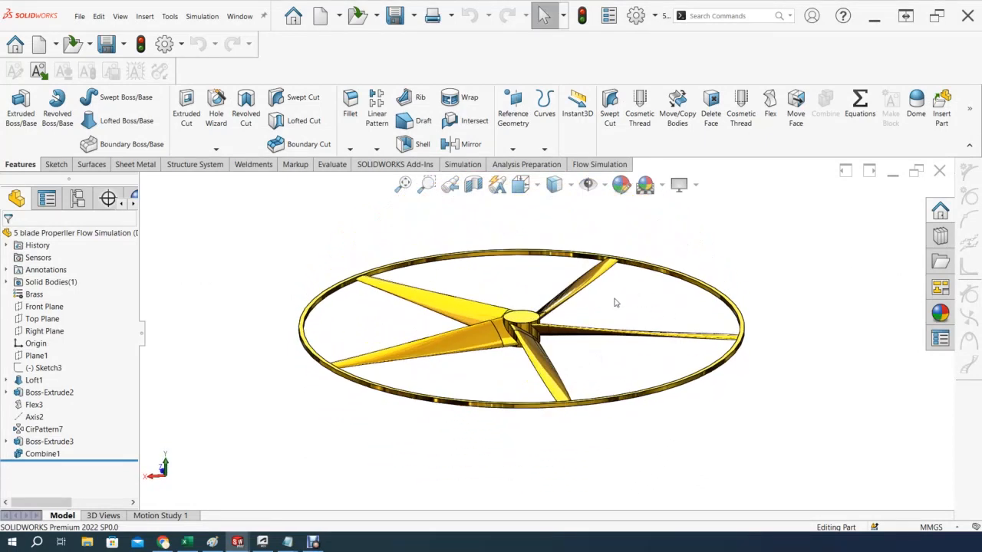
mouse_move(622, 374)
middle_mouse_down()
mouse_move(626, 397)
mouse_move(614, 366)
mouse_move(621, 383)
middle_mouse_up()
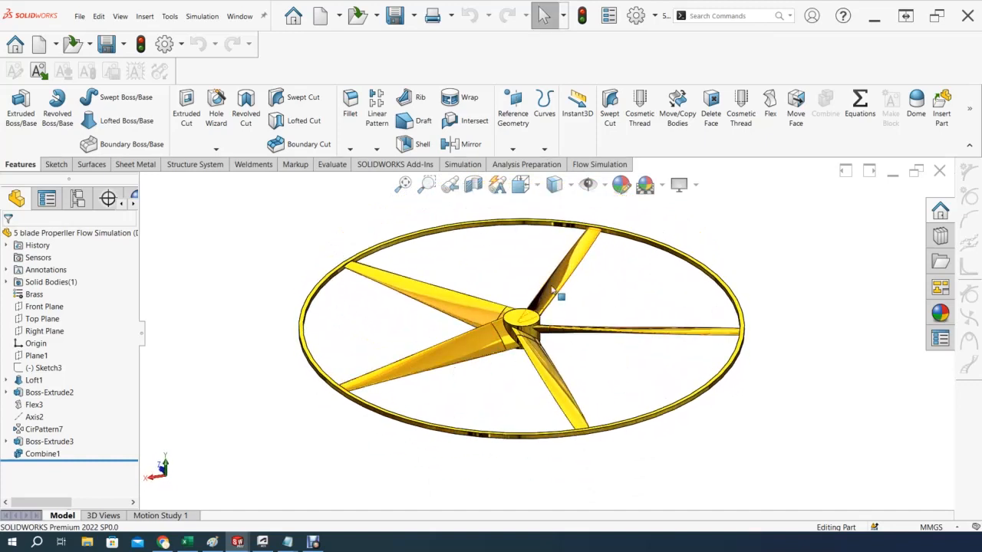
middle_click_drag(435, 352, 520, 319)
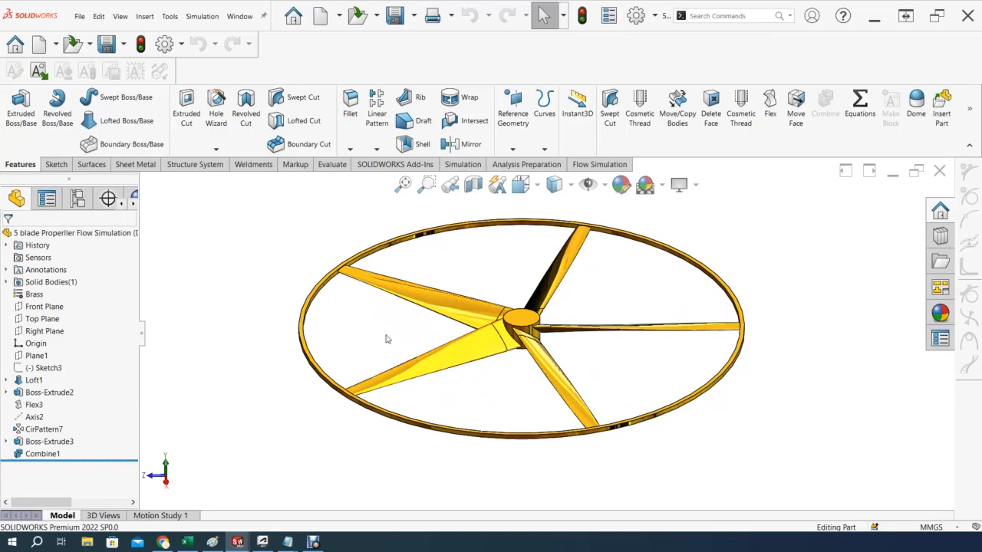
middle_click_drag(377, 342, 480, 361)
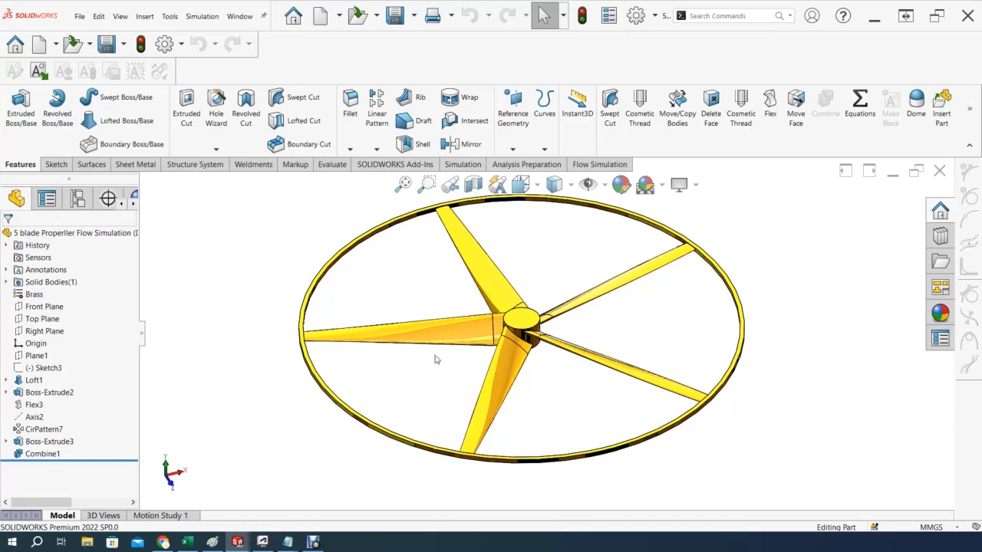
Switch to the Propeller Parameters workbook in Excel and review the propeller test table and the A2212/13T motor's technical data.
left_click(188, 542)
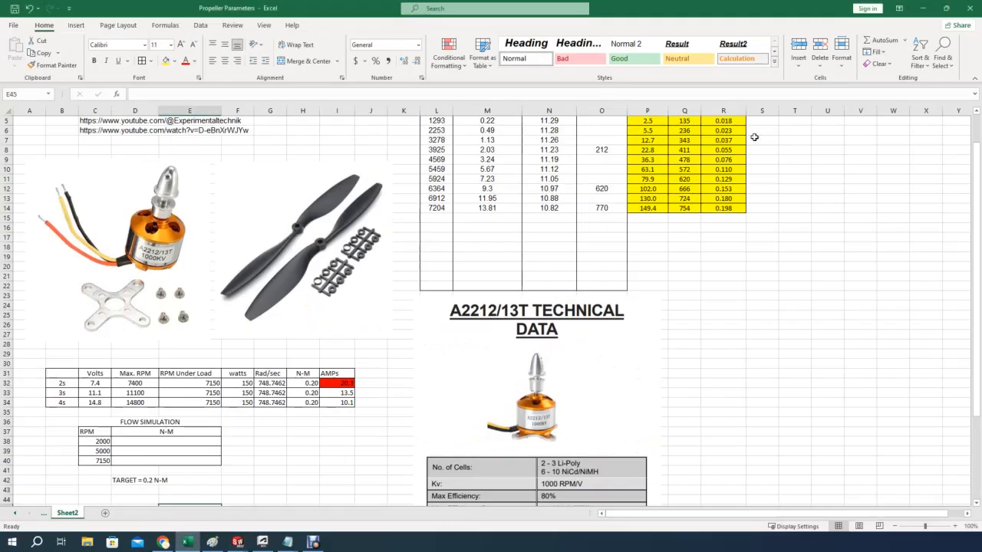
left_click_drag(979, 196, 979, 158)
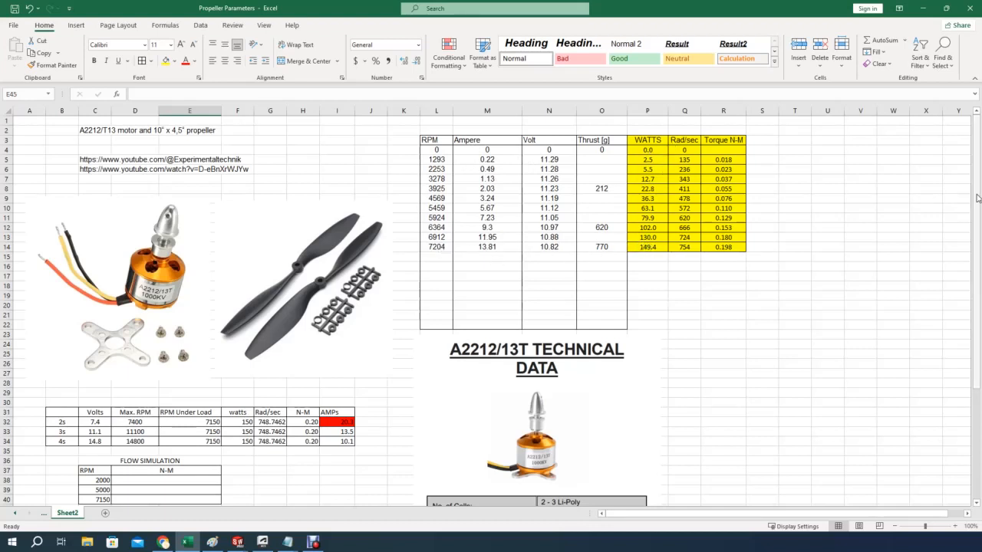
scroll(785, 360, "down", 5)
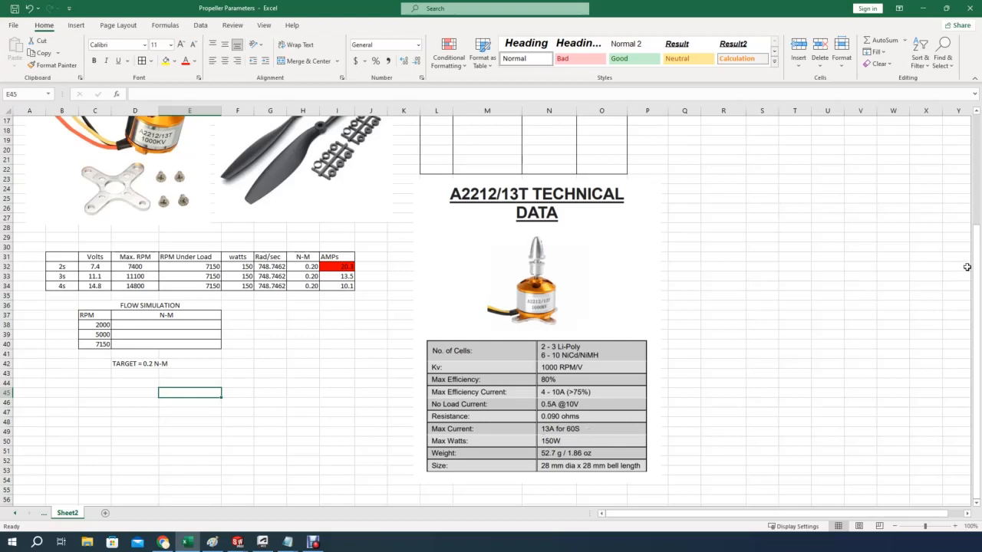
left_click_drag(976, 266, 978, 130)
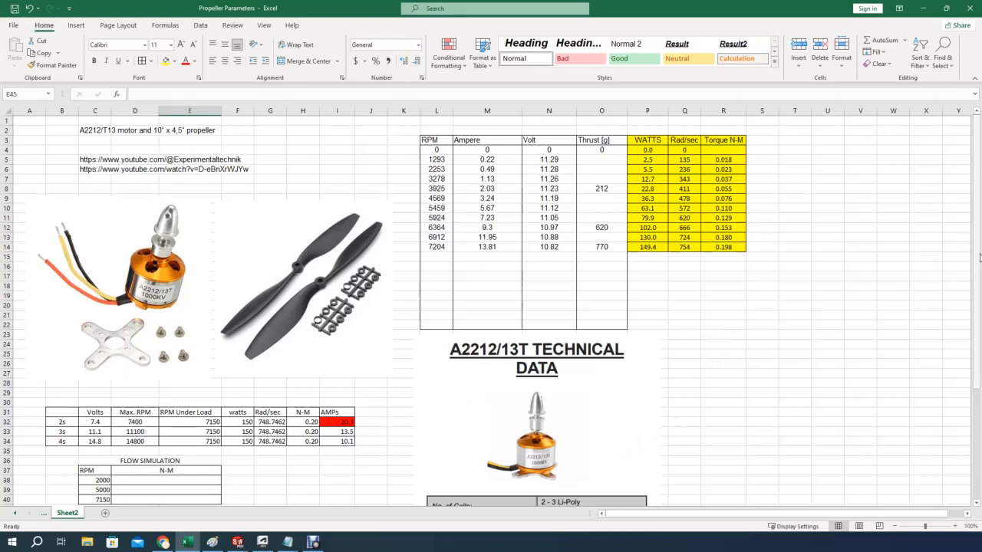
scroll(951, 258, "down", 1)
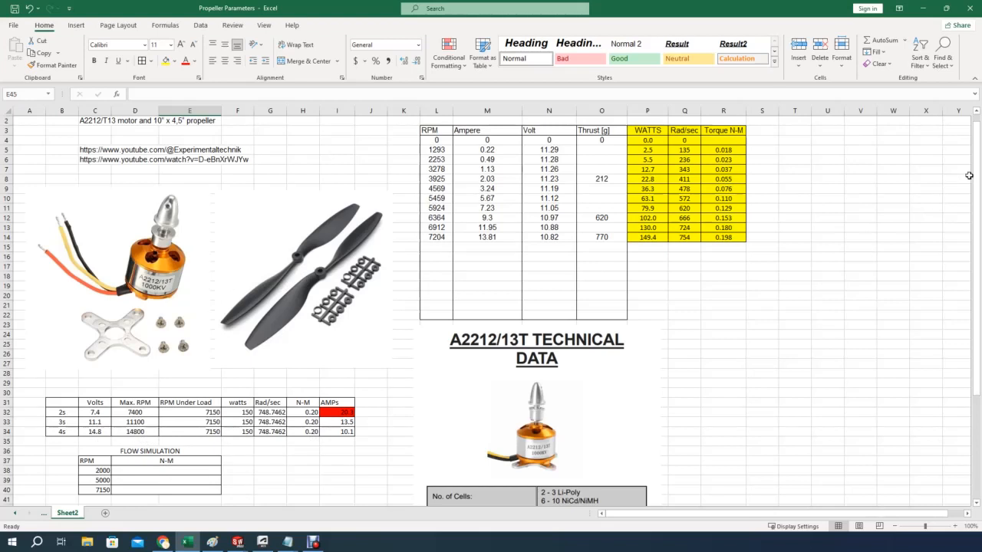
scroll(767, 299, "down", 1)
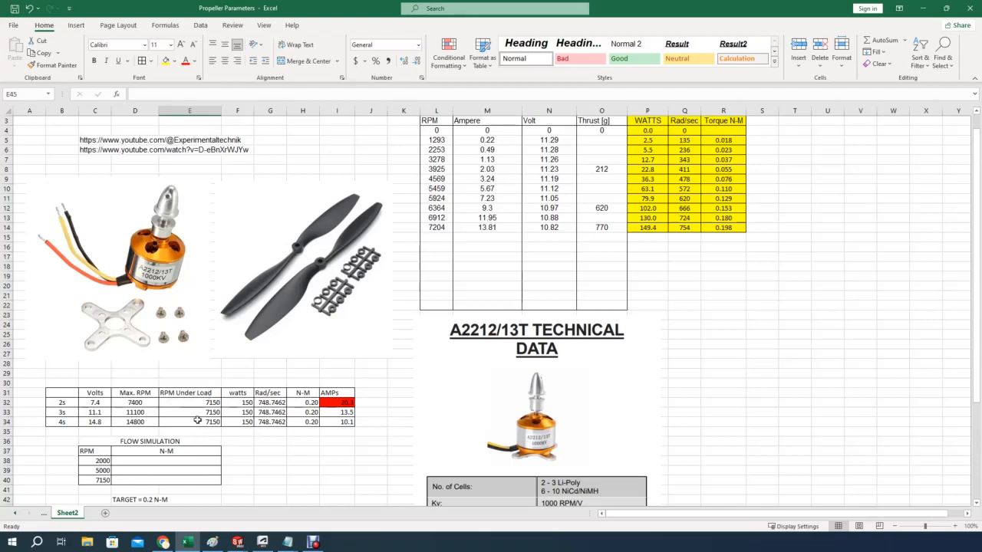
Examine the RPM Under Load and N-M torque cells for the 2s, 3s and 4s batteries.
left_click(200, 405)
left_click(201, 413)
left_click(191, 423)
left_click(197, 402)
left_click(197, 412)
left_click(193, 420)
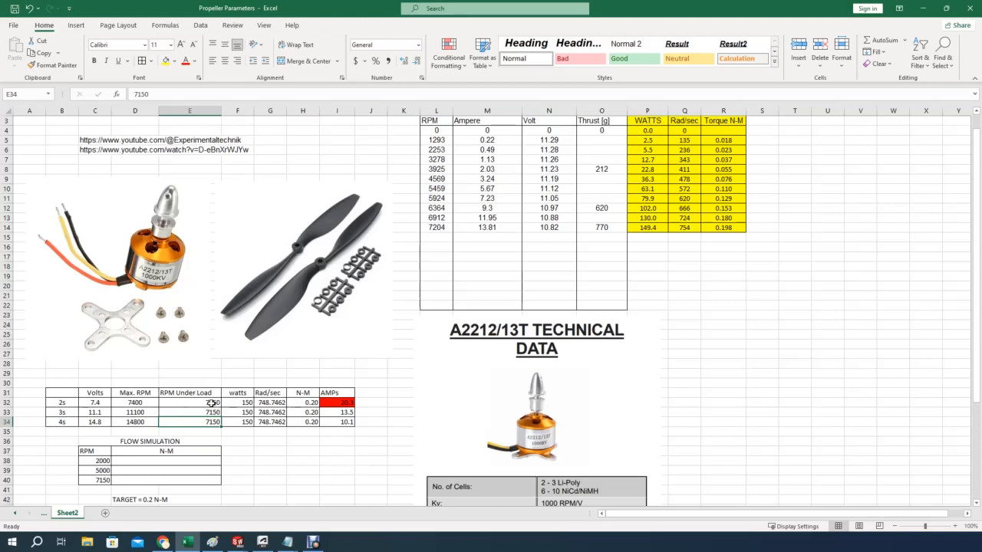
left_click(300, 403)
left_click(297, 413)
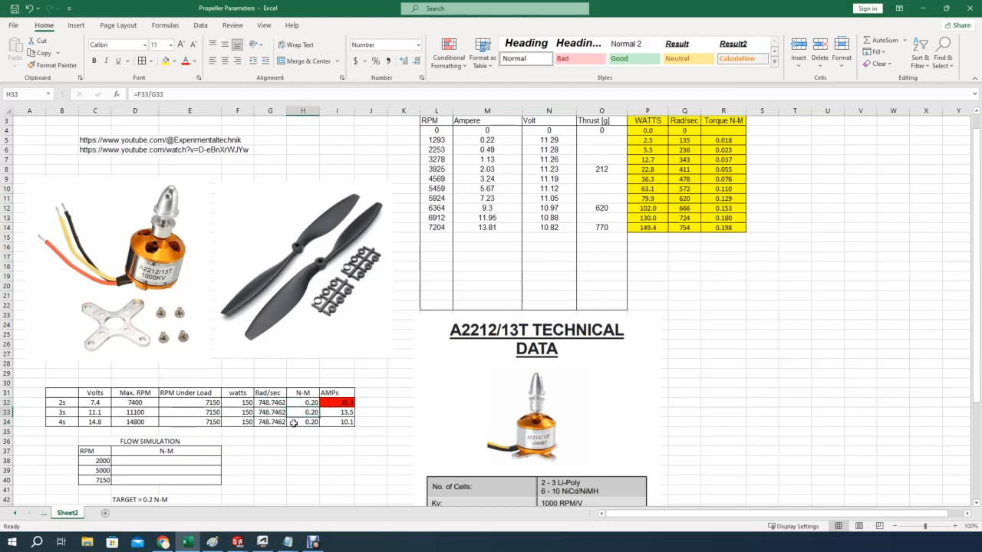
left_click(302, 422)
left_click(303, 412)
left_click(301, 402)
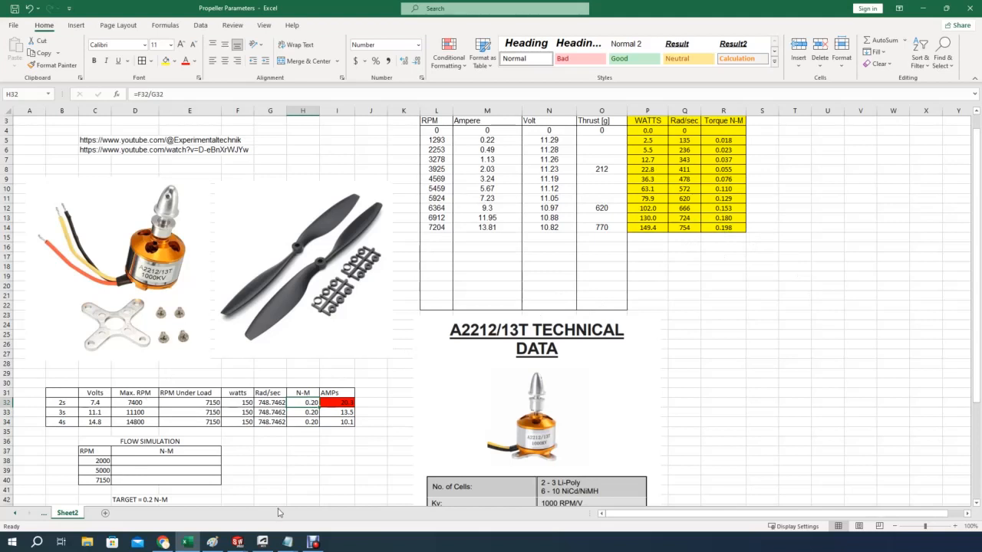
Examine the Flow Simulation table's RPM entries and the torque cells beside them.
left_click_drag(979, 319, 979, 355)
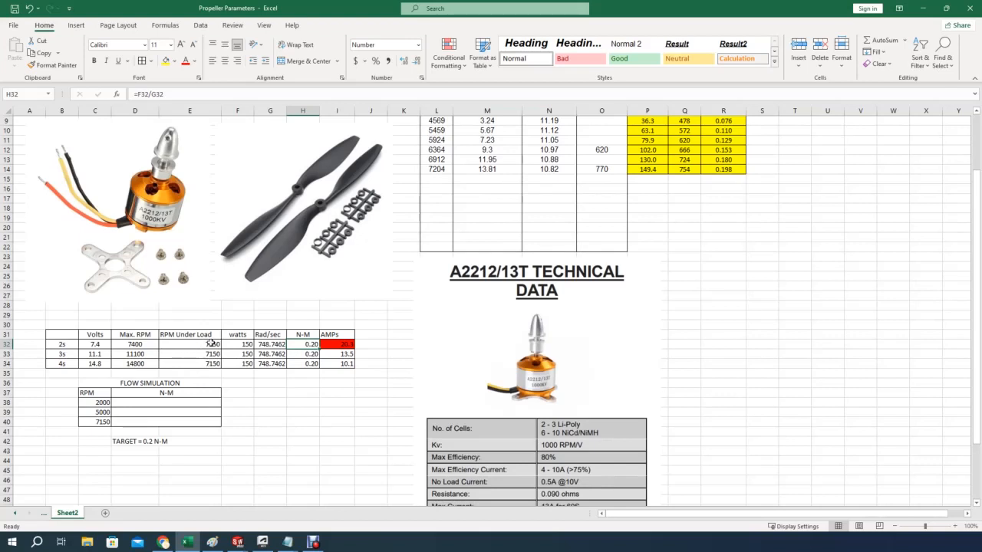
left_click(289, 412)
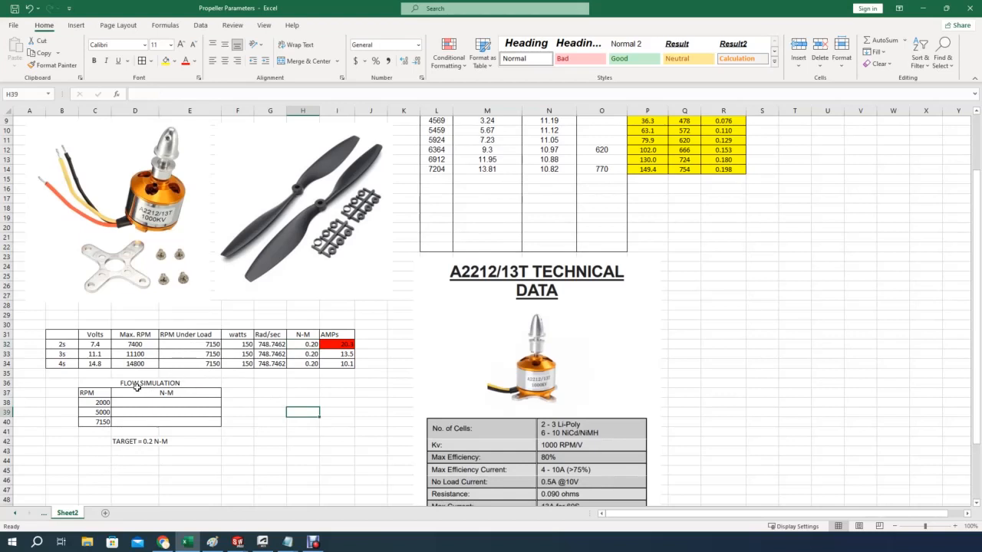
left_click(88, 428)
left_click(87, 403)
left_click(88, 413)
left_click(100, 422)
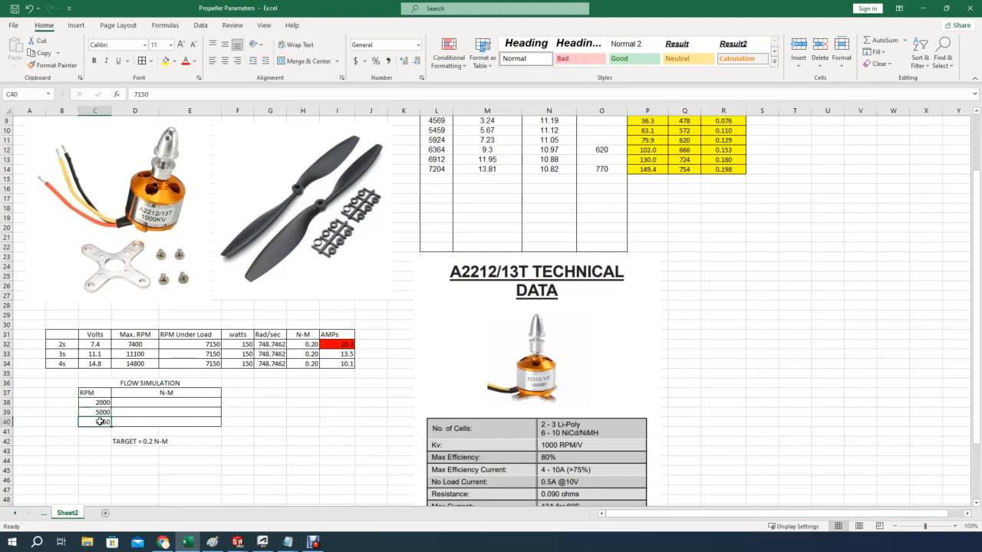
left_click(142, 403)
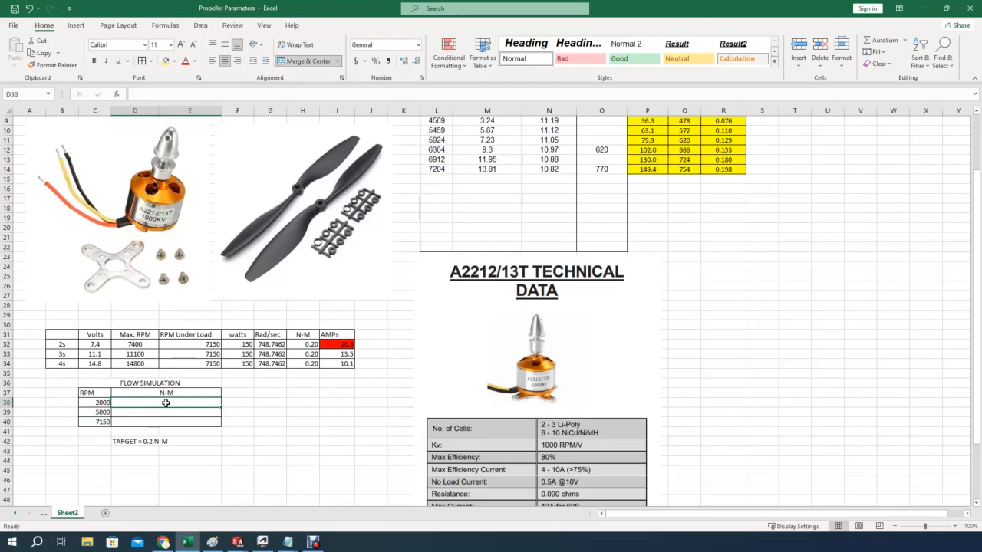
left_click(156, 413)
left_click(153, 424)
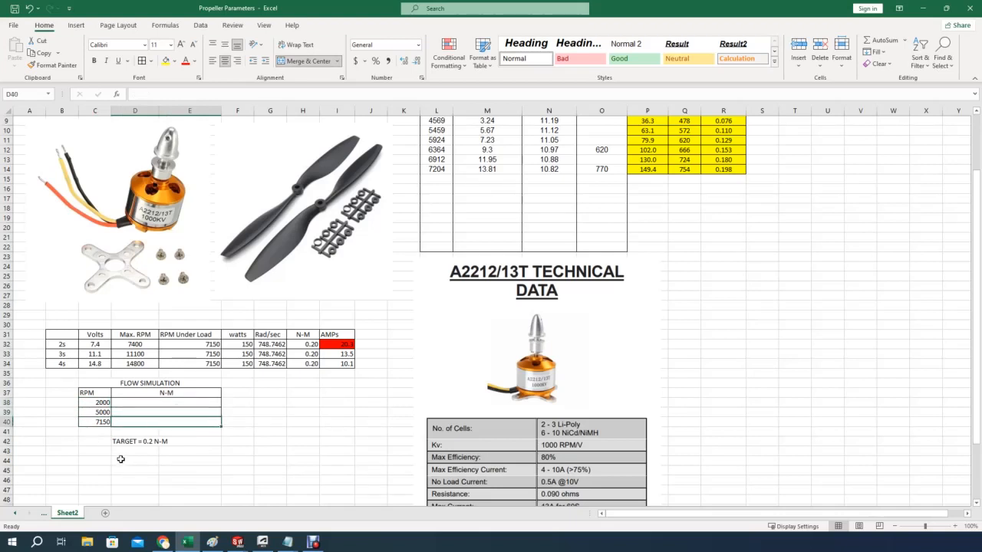
Check each Flow Simulation speed, 2000, 5000 and 7150 RPM, against its corresponding N-M cell and the motor data.
left_click(89, 402)
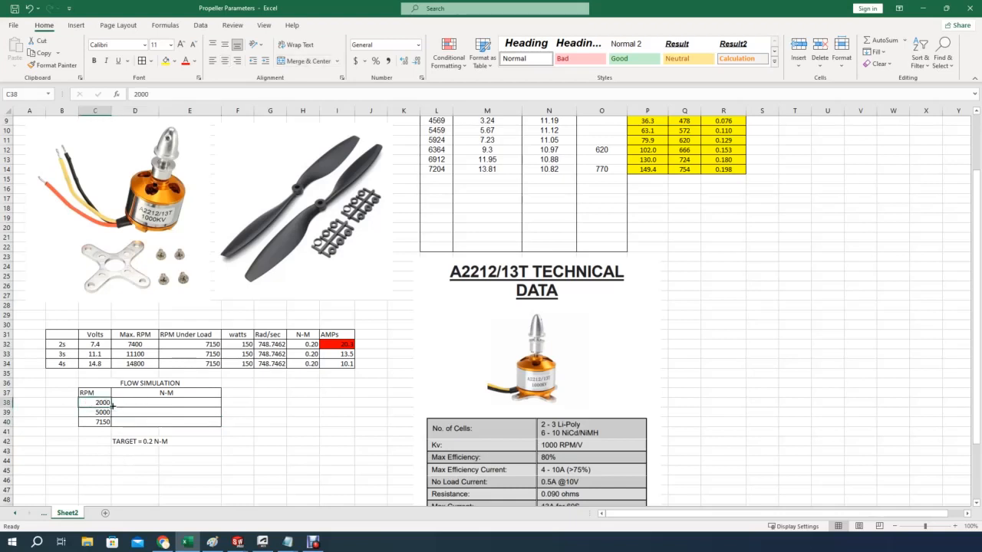
left_click(138, 401)
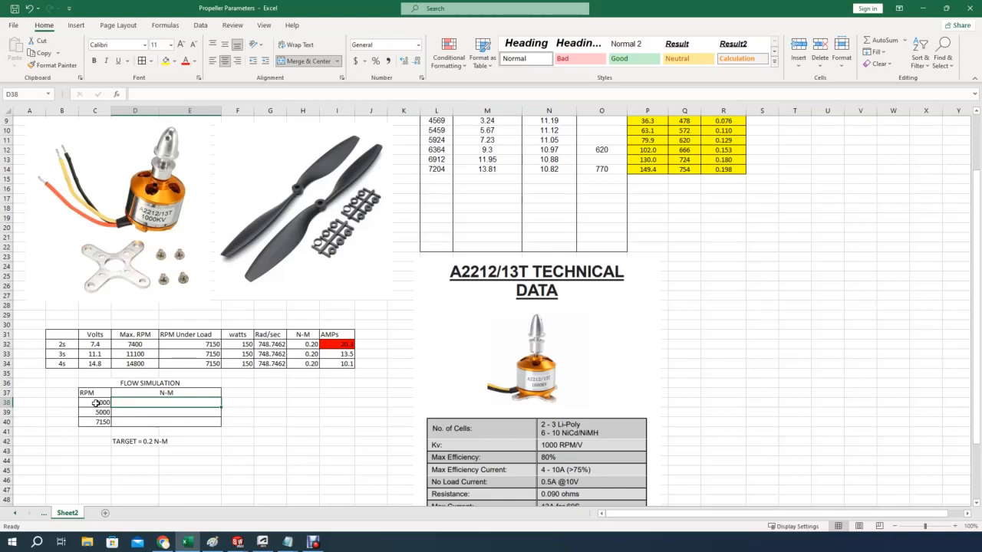
left_click(96, 413)
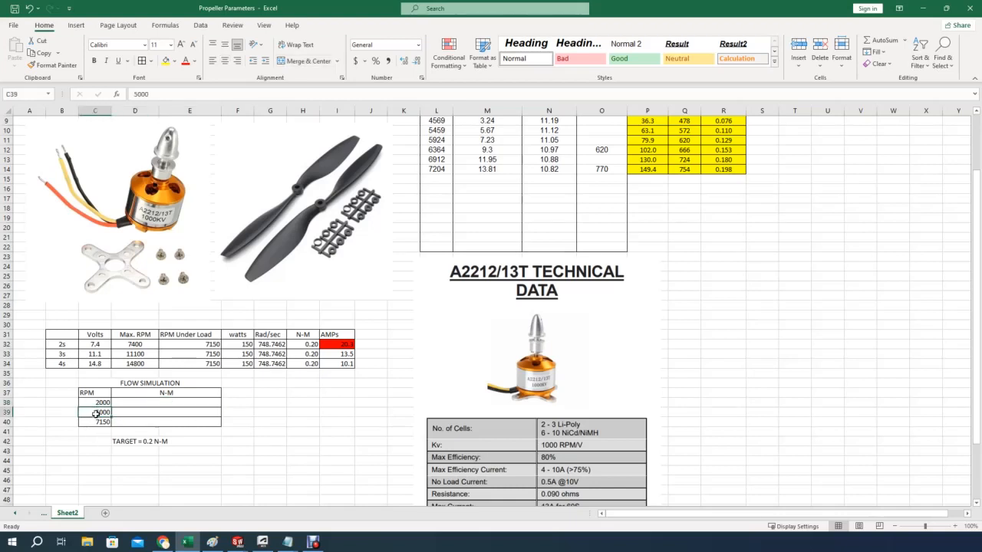
left_click(135, 412)
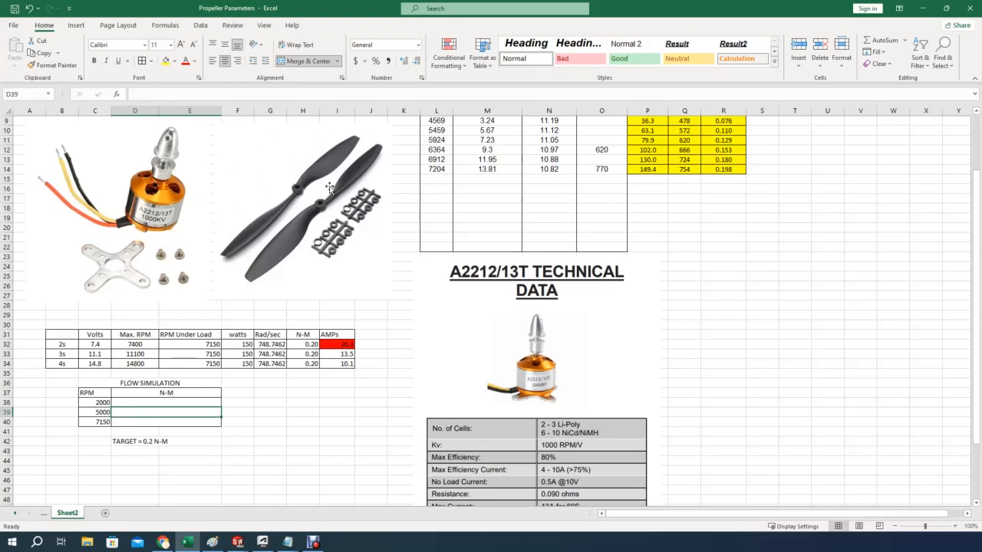
scroll(670, 219, "up", 3)
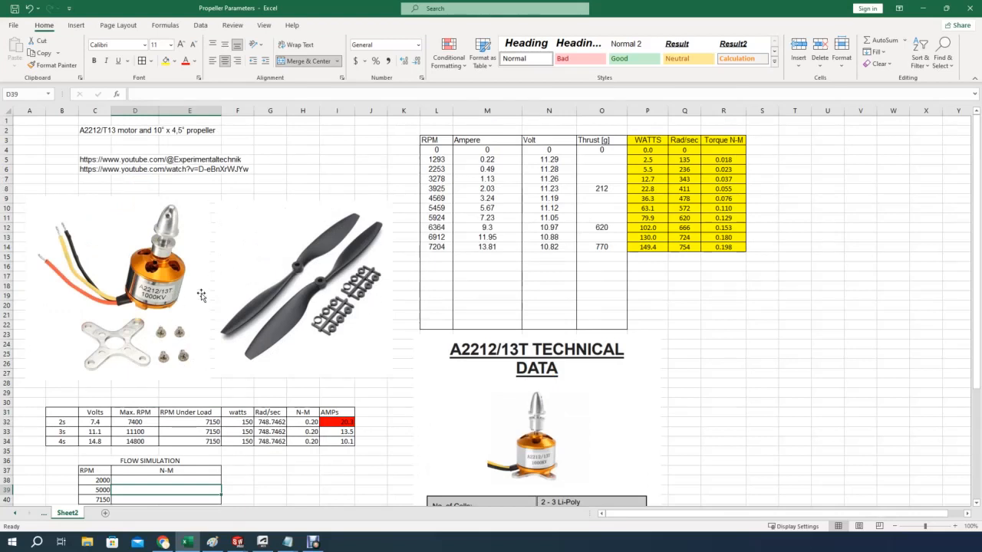
scroll(291, 347, "down", 5)
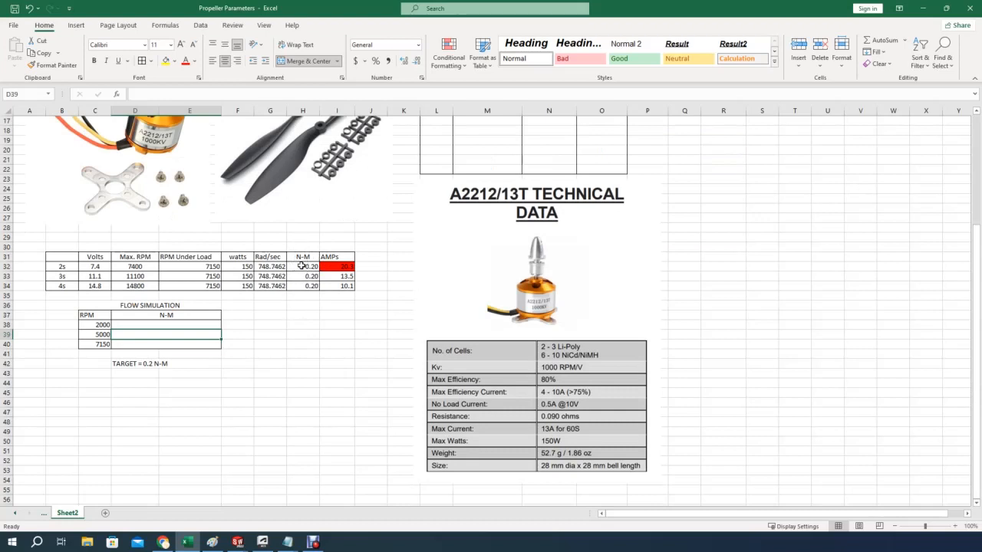
left_click(92, 345)
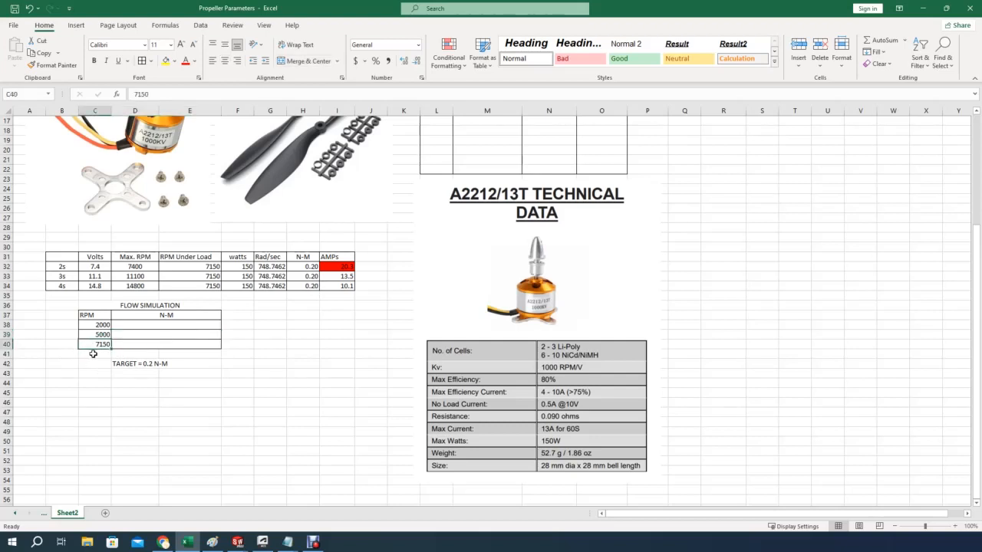
key("Right")
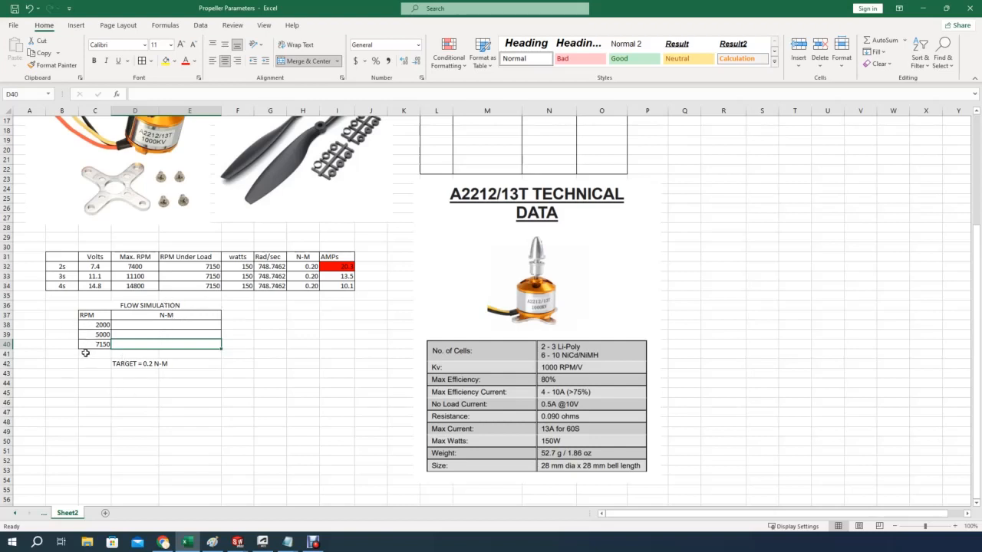
left_click_drag(978, 332, 979, 276)
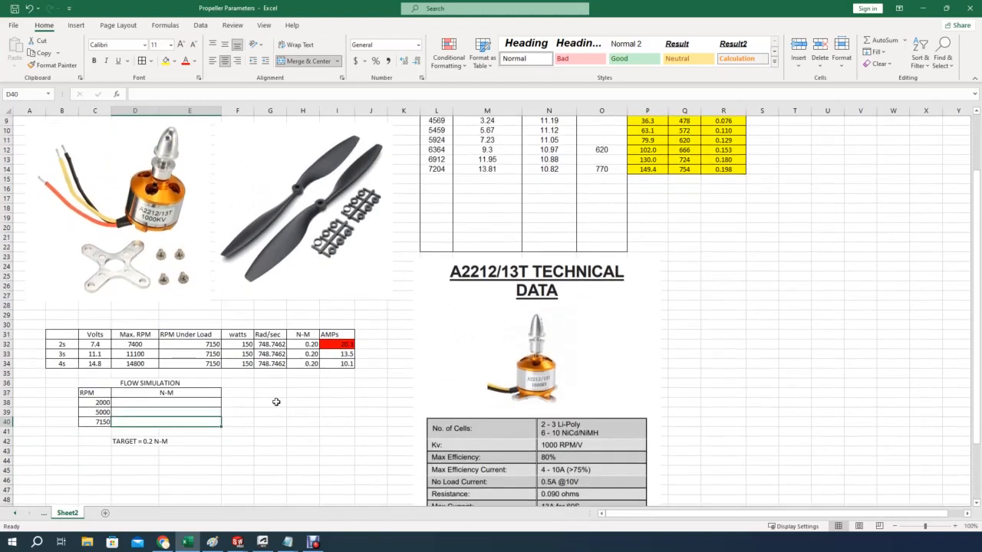
Switch to SolidWorks with the 5 blade propeller Flow Simulation part and bring the whole propeller into view.
left_click(237, 543)
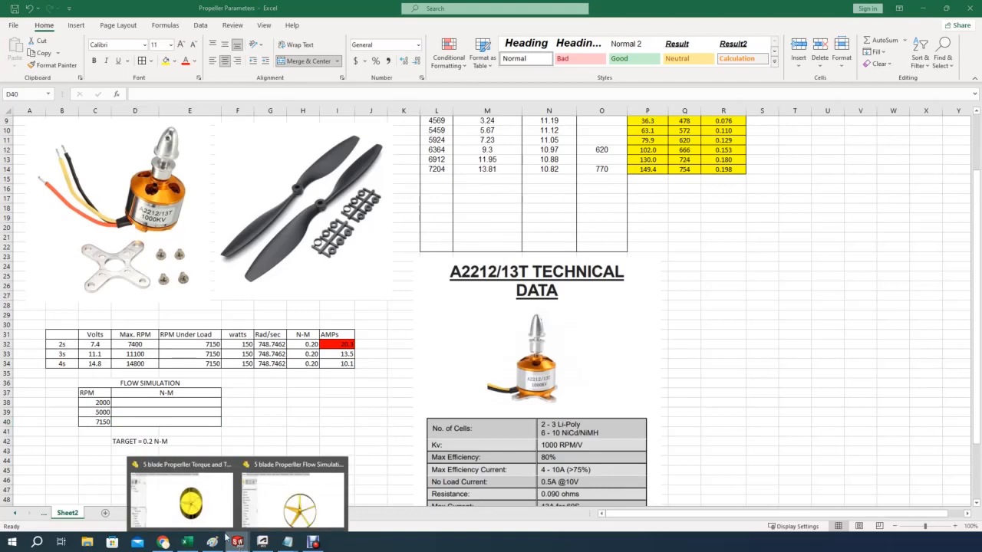
left_click(295, 503)
mouse_move(210, 346)
middle_mouse_down()
mouse_move(212, 258)
mouse_move(217, 351)
mouse_move(216, 331)
middle_mouse_up()
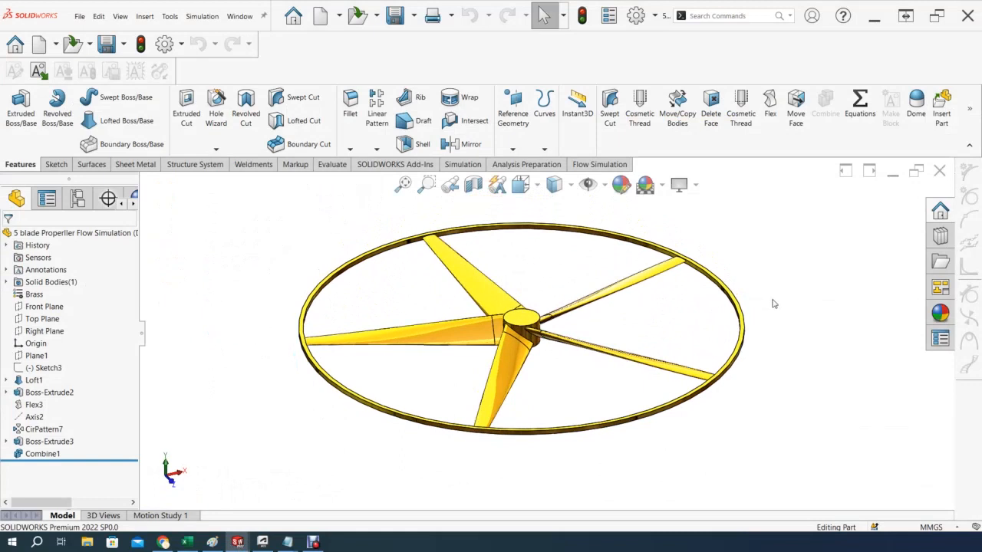
middle_click_drag(842, 300, 833, 300)
scroll(833, 299, "up", 1)
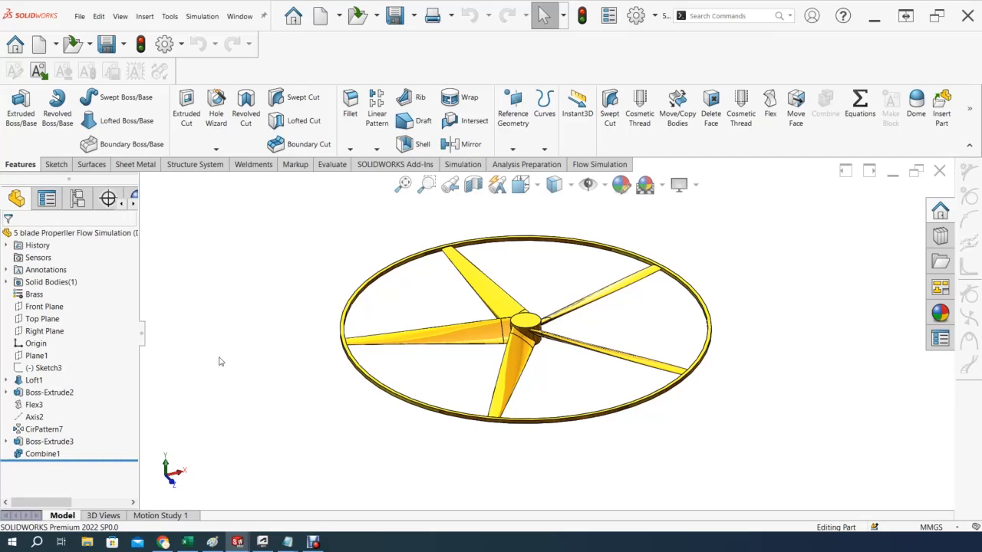
Start a new sketch on the Top Plane and orient the model to the top view.
left_click(37, 320)
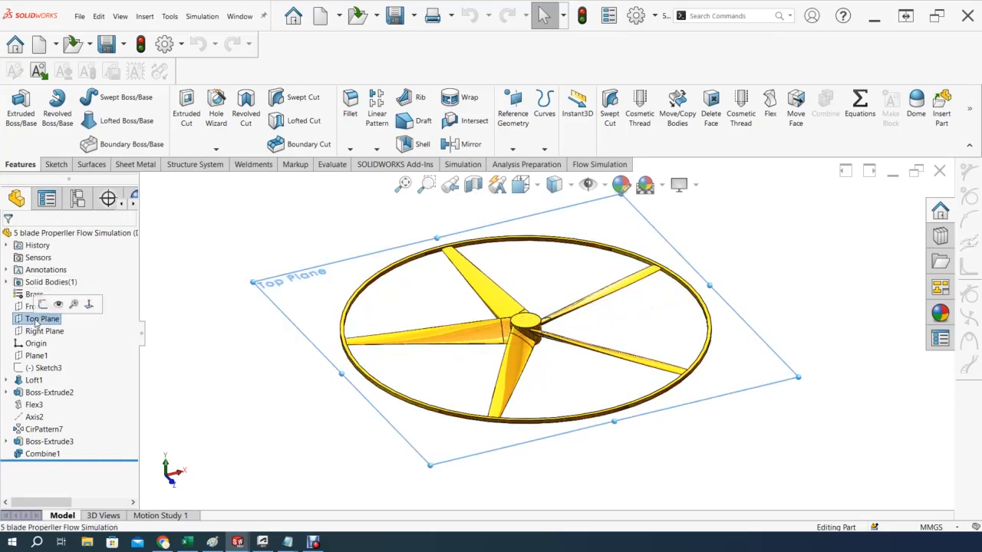
left_click(43, 305)
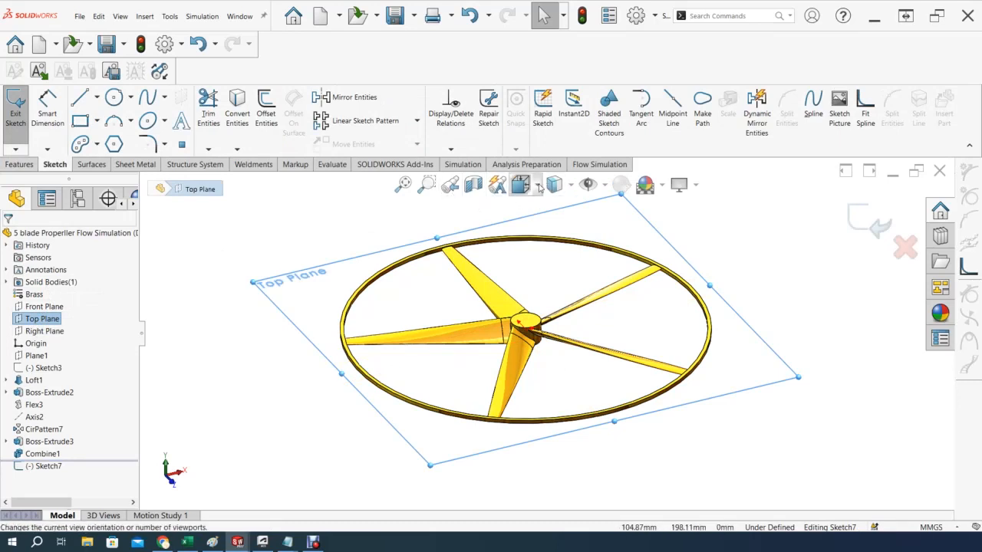
left_click(538, 188)
left_click(619, 282)
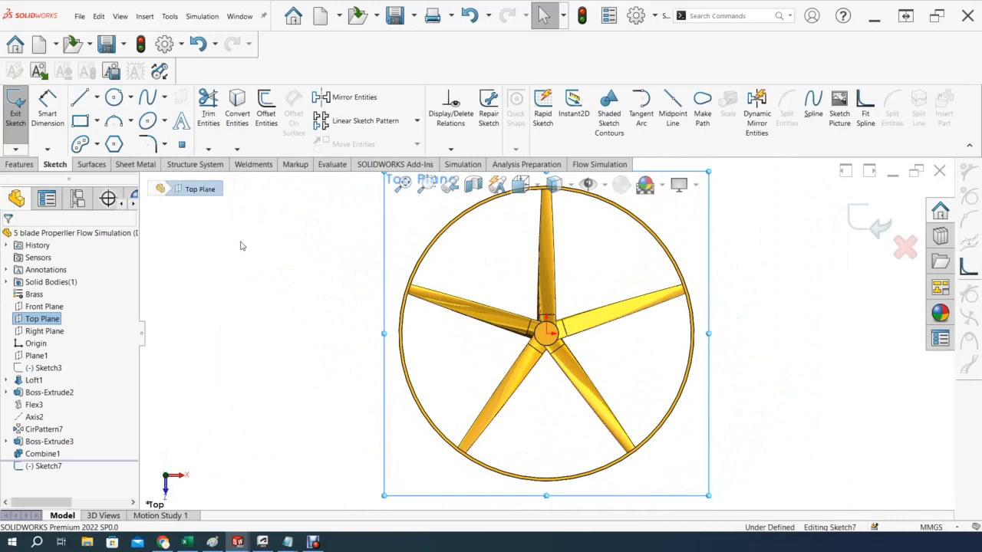
Sketch a circle about 343 mm in diameter centred on the origin, enclosing the propeller's outer ring.
left_click(130, 97)
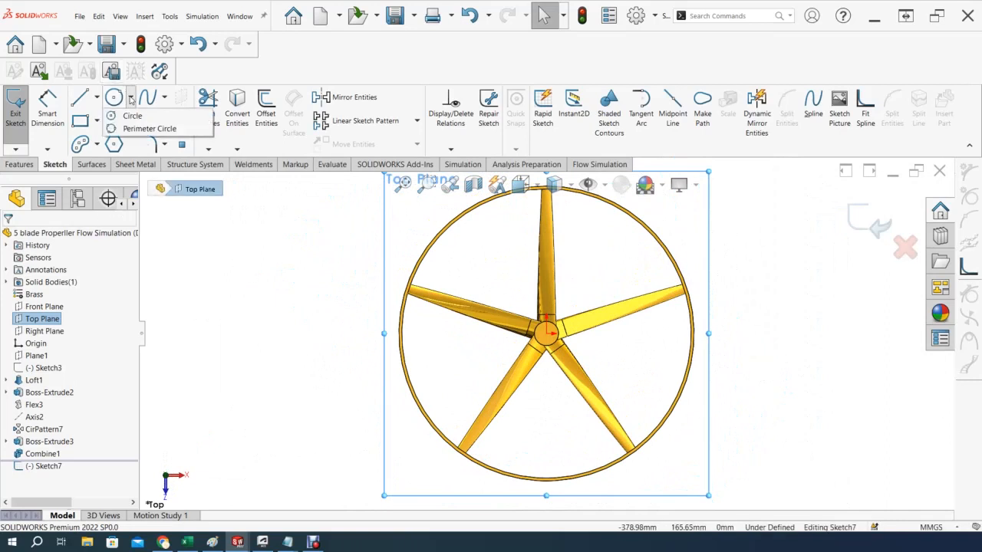
left_click(123, 117)
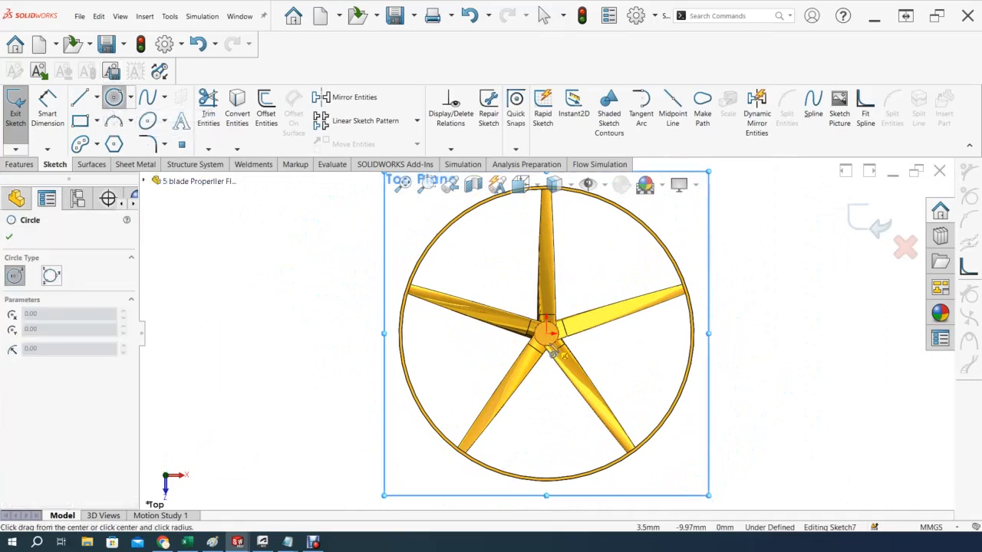
left_click(547, 335)
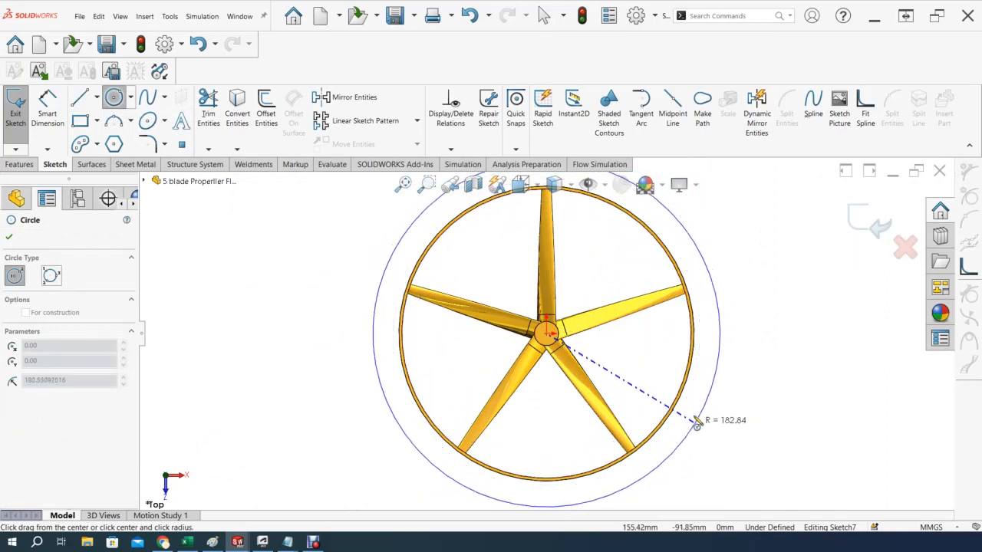
left_click(694, 419)
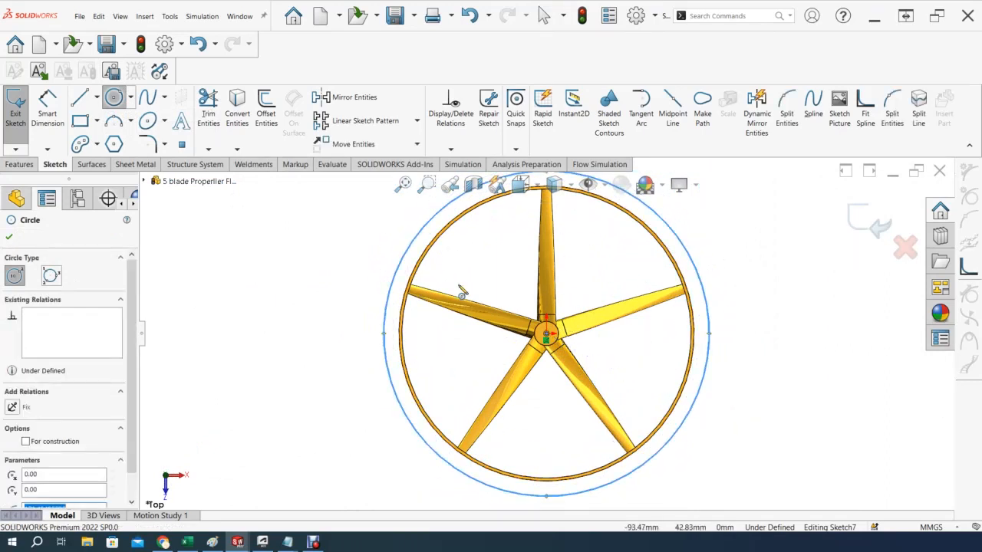
Dimension the enclosing circle's diameter to 336 mm.
left_click(48, 108)
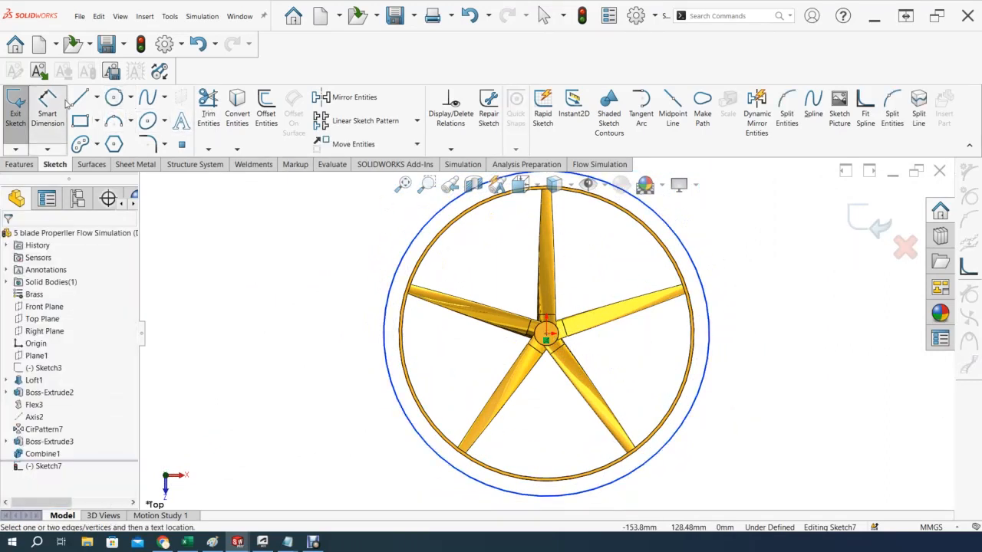
left_click(713, 314)
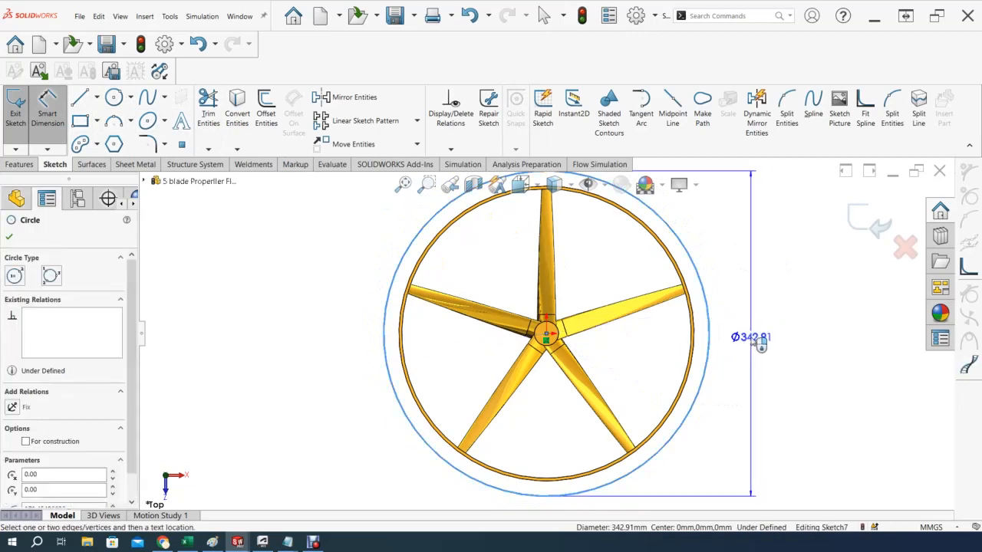
left_click(756, 338)
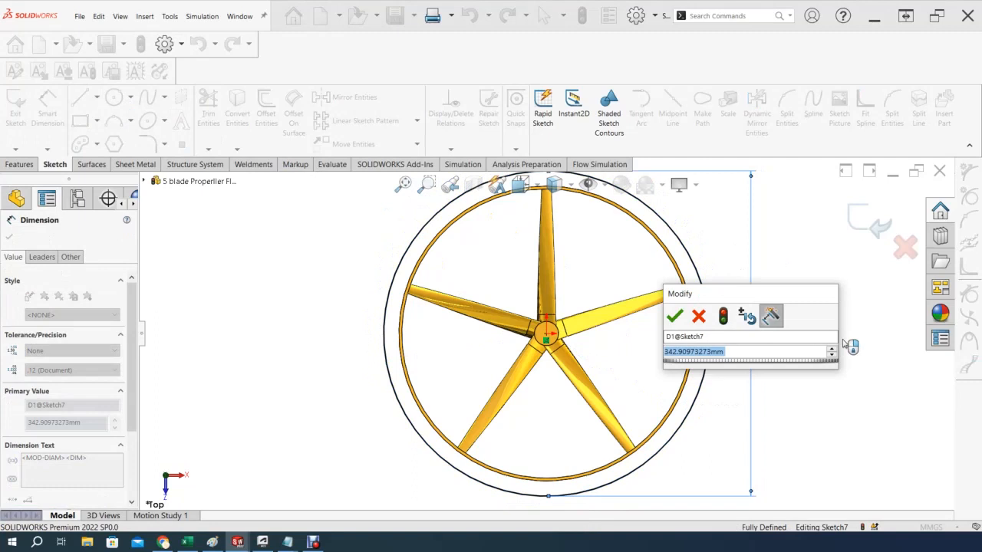
type("336")
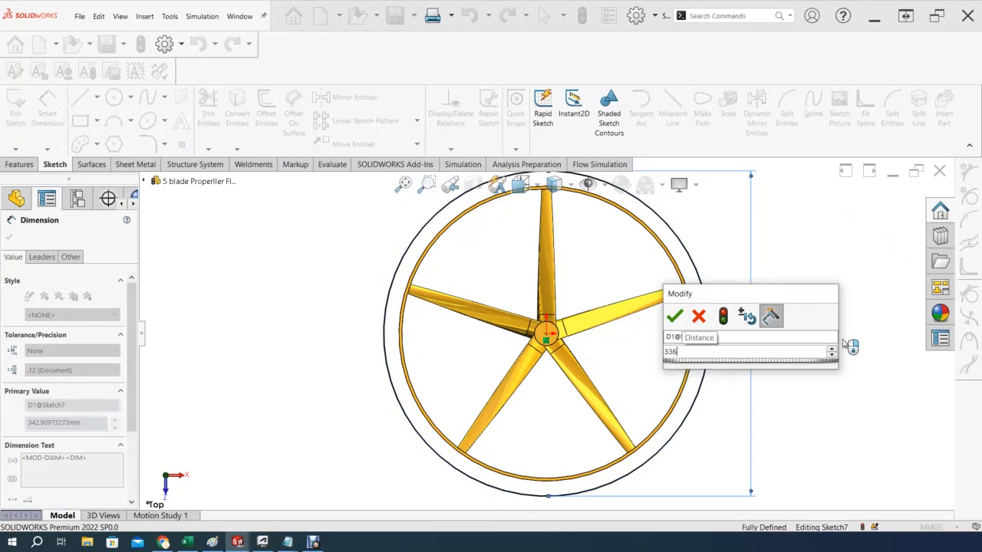
key("Return")
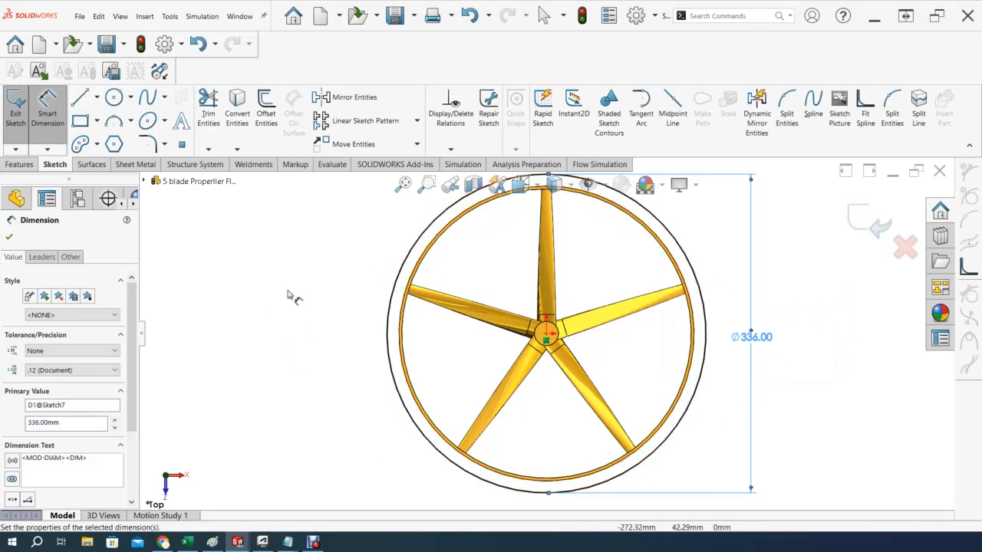
Extrude the circle 40 mm as a Mid Plane boss with Merge result off, making a separate disc body around the propeller.
left_click(23, 165)
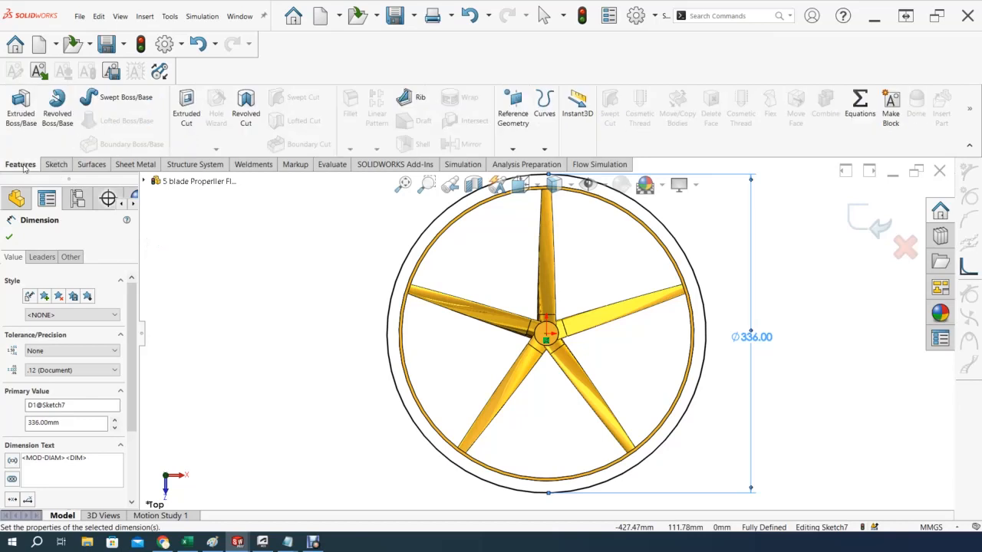
left_click(21, 107)
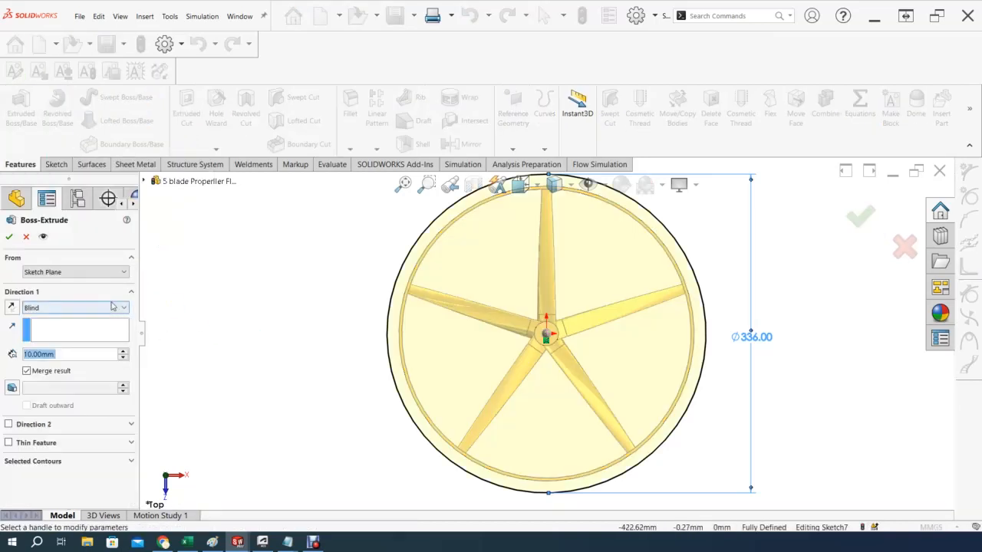
left_click(77, 308)
left_click(39, 371)
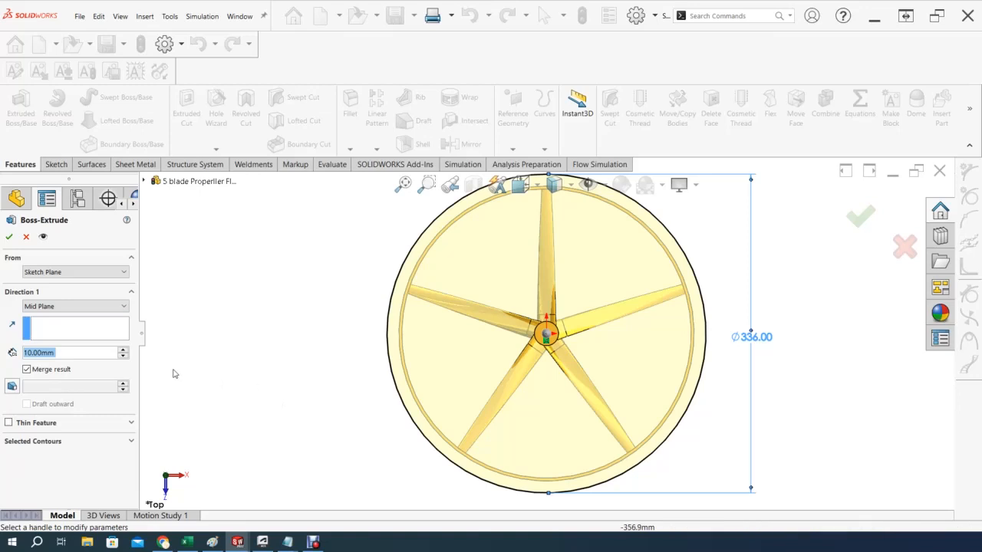
left_click(67, 354)
key("ctrl+a")
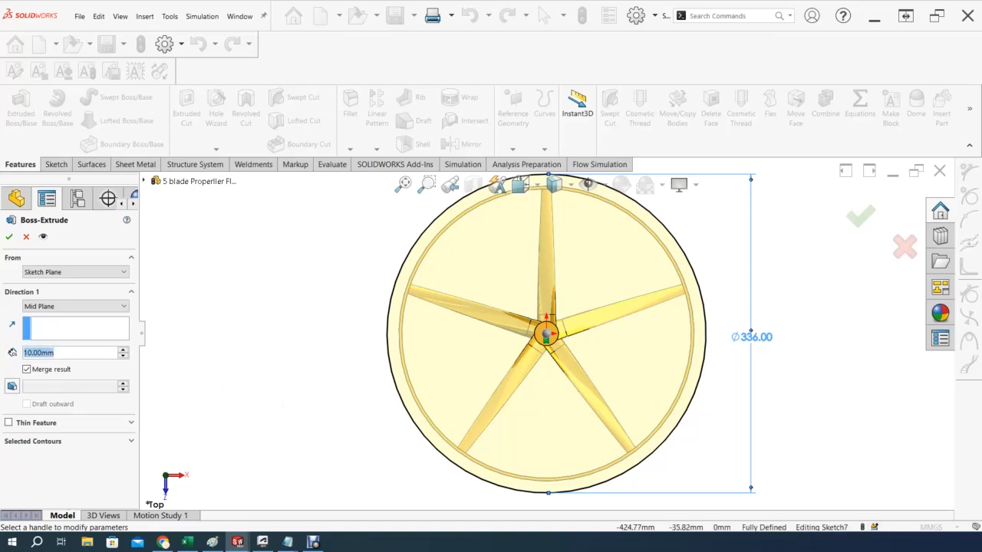
type("40")
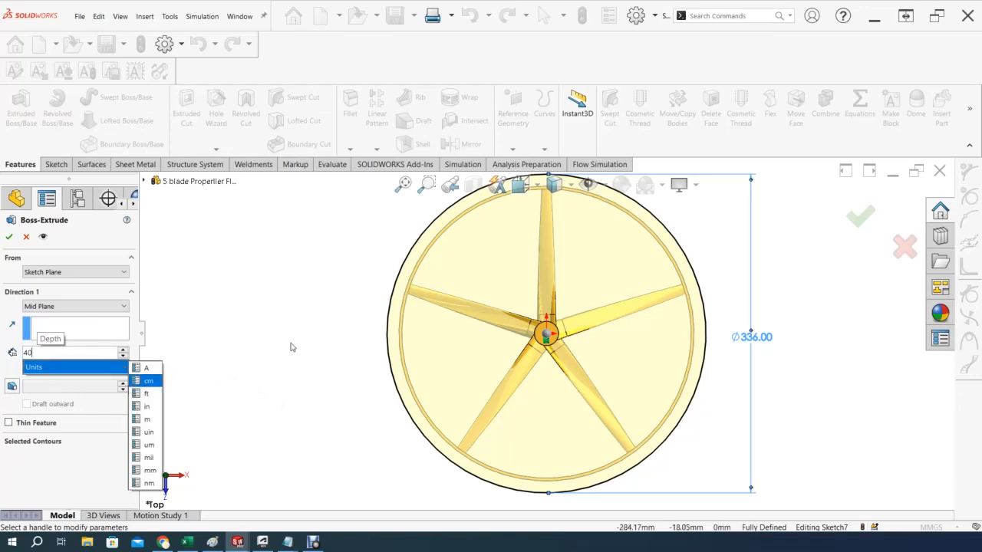
key("Return")
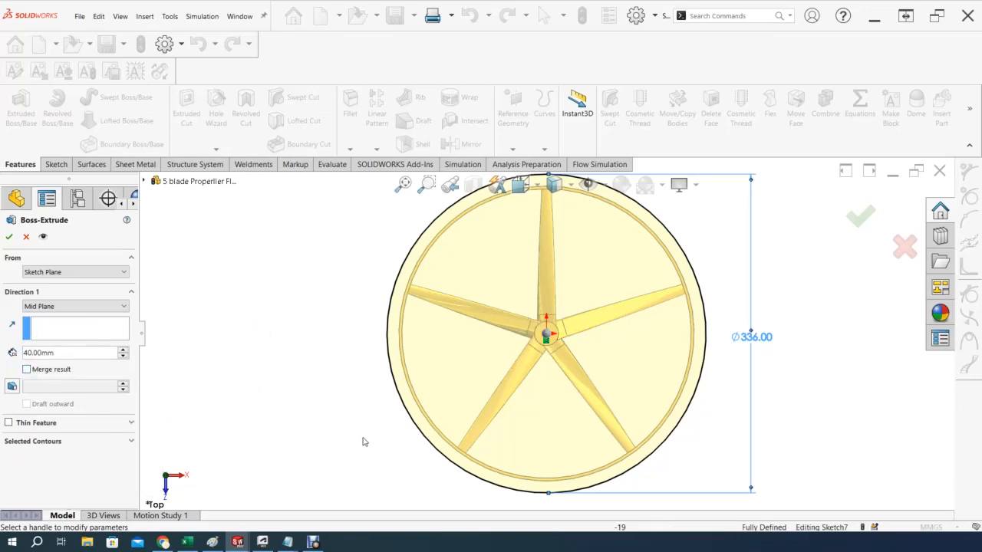
middle_click_drag(333, 396, 559, 277)
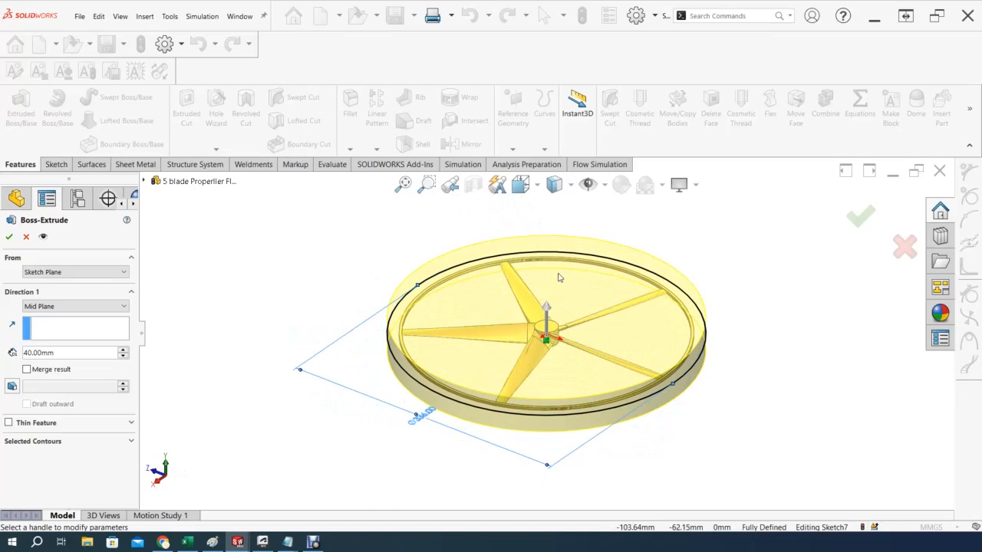
left_click(8, 237)
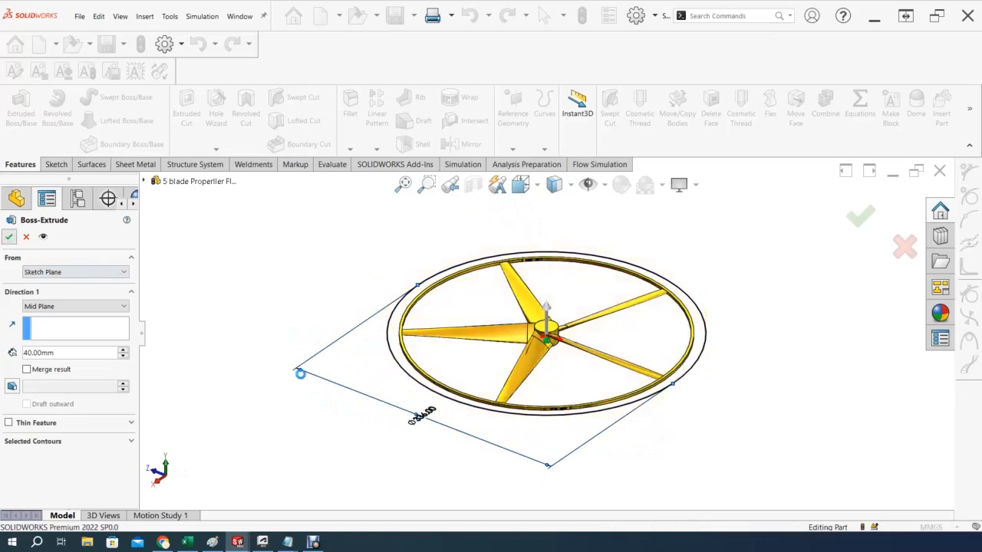
Start a Flow Simulation project with the Wizard, keeping the name Project(1), the current configuration and the SI (m-kg-s) unit system.
mouse_move(266, 381)
middle_mouse_down()
mouse_move(298, 341)
mouse_move(304, 366)
mouse_move(294, 365)
mouse_move(282, 347)
mouse_move(331, 364)
middle_mouse_up()
left_click(598, 165)
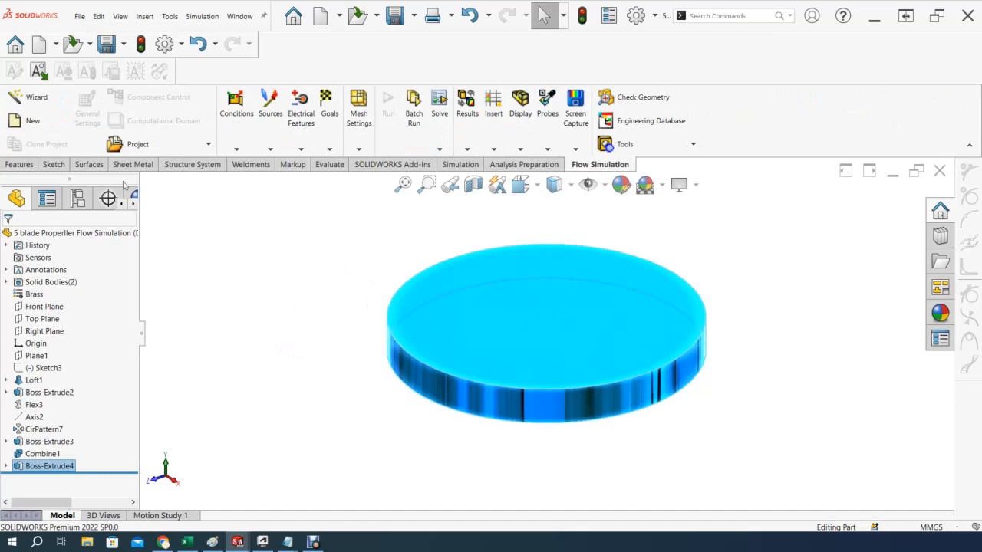
left_click(25, 99)
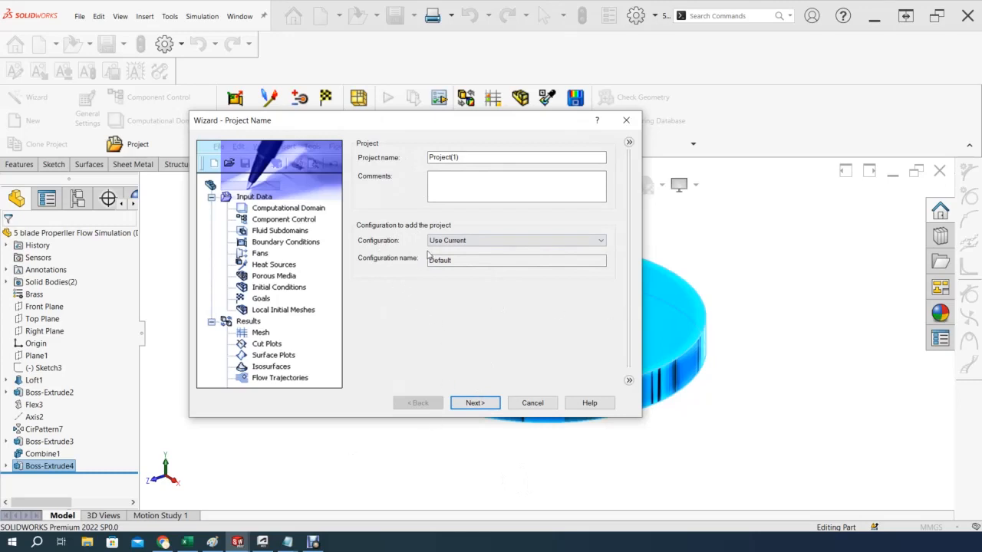
left_click(473, 403)
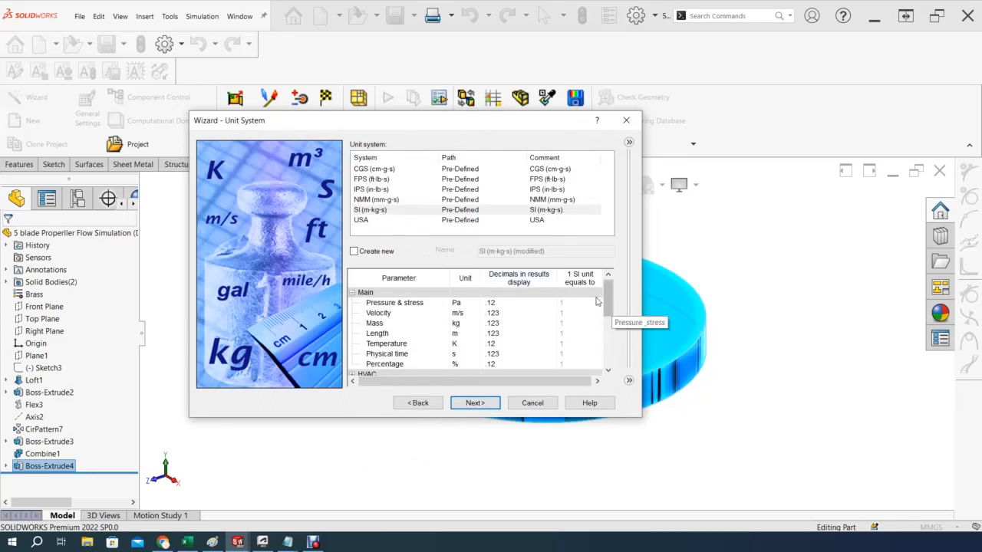
mouse_move(613, 308)
left_mouse_down()
mouse_move(615, 336)
mouse_move(618, 282)
mouse_move(612, 342)
mouse_move(612, 326)
left_mouse_up()
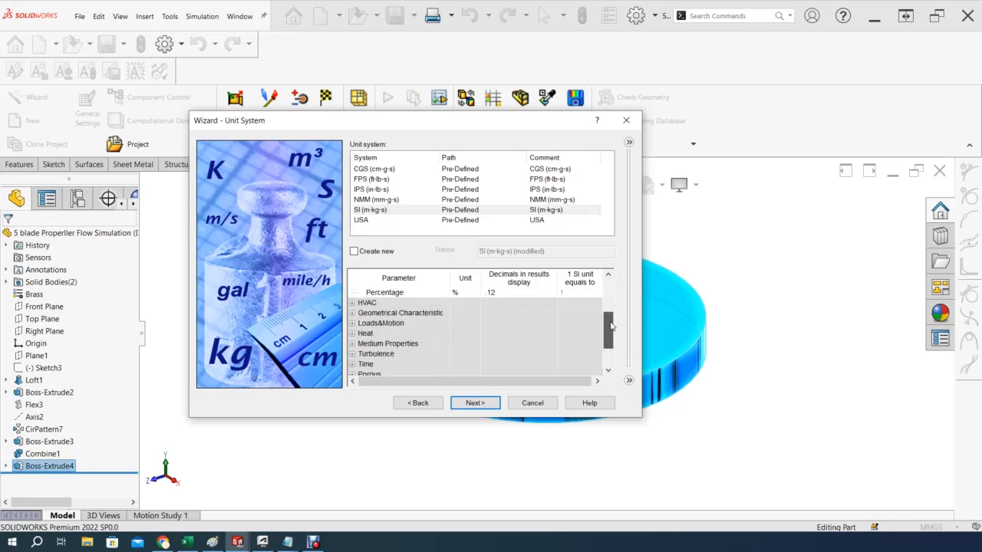
left_click_drag(611, 325, 610, 357)
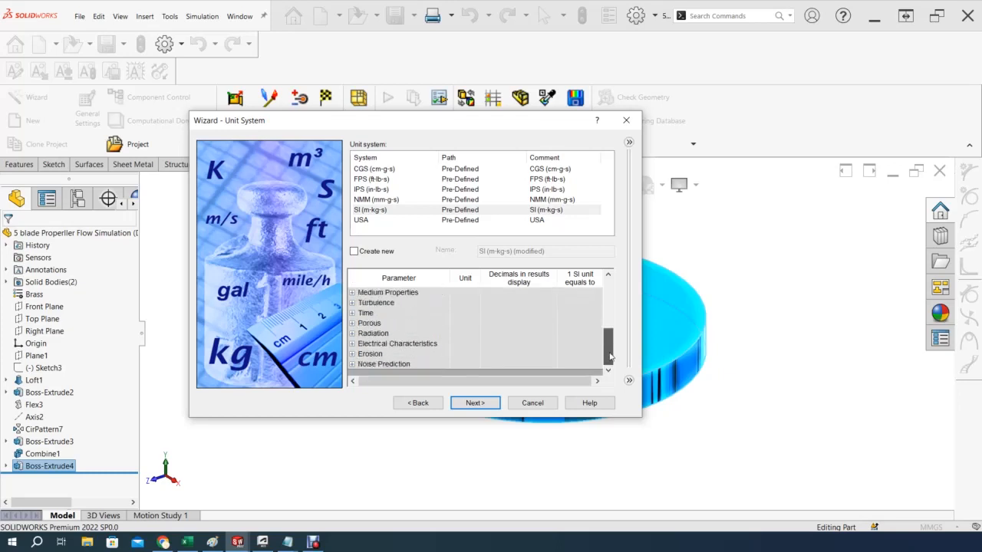
left_click(473, 403)
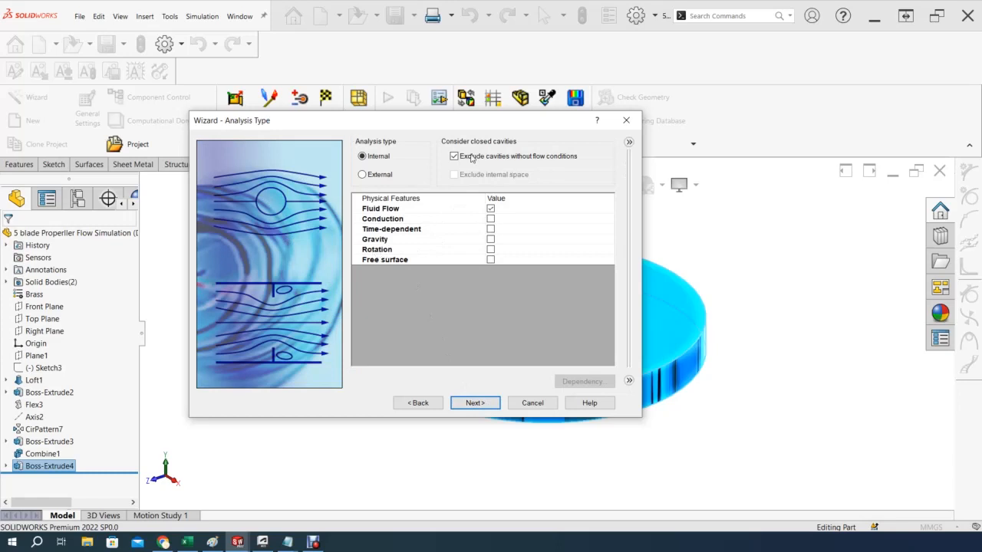
Set an External analysis that excludes cavities without flow conditions and internal space, with Rotation of type Local region(s) (Averaging).
left_click(363, 175)
left_click(453, 156)
left_click(454, 174)
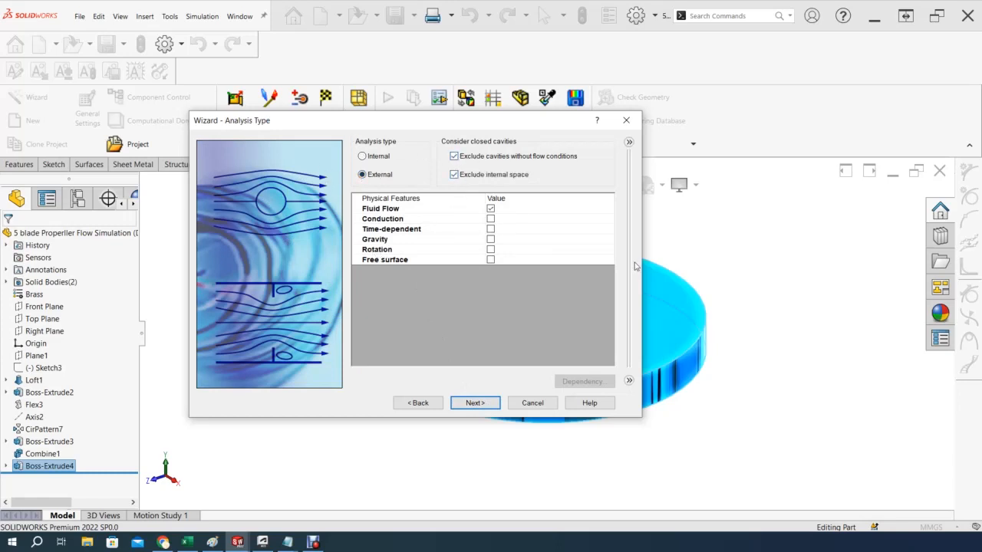
left_click(491, 250)
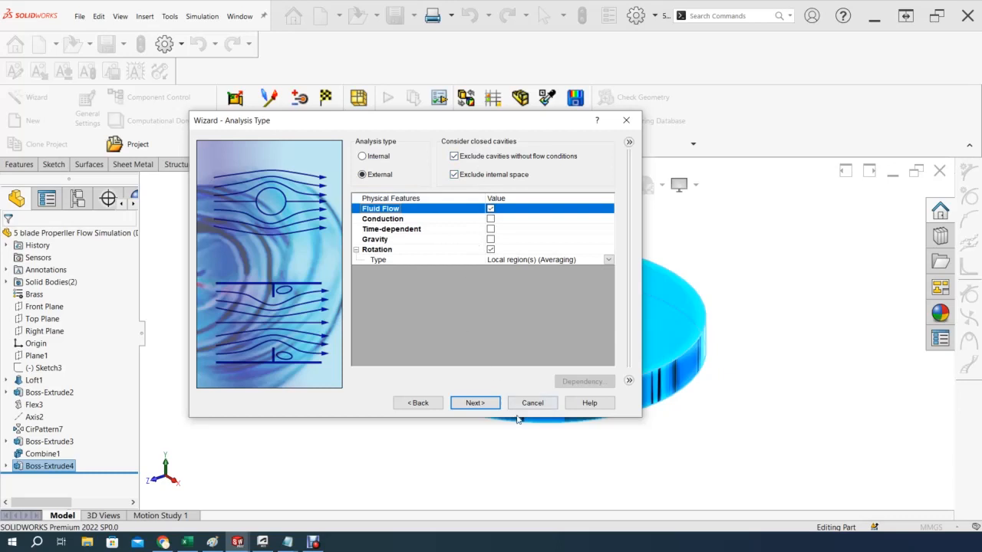
left_click(476, 404)
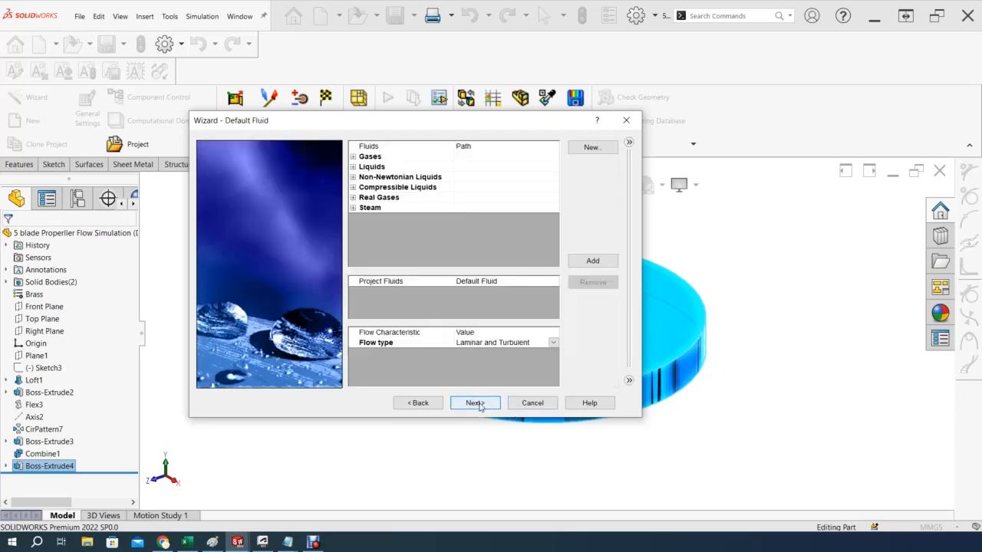
Add Air as the default project fluid and finish the Wizard with the default wall, initial and ambient conditions.
left_click(353, 156)
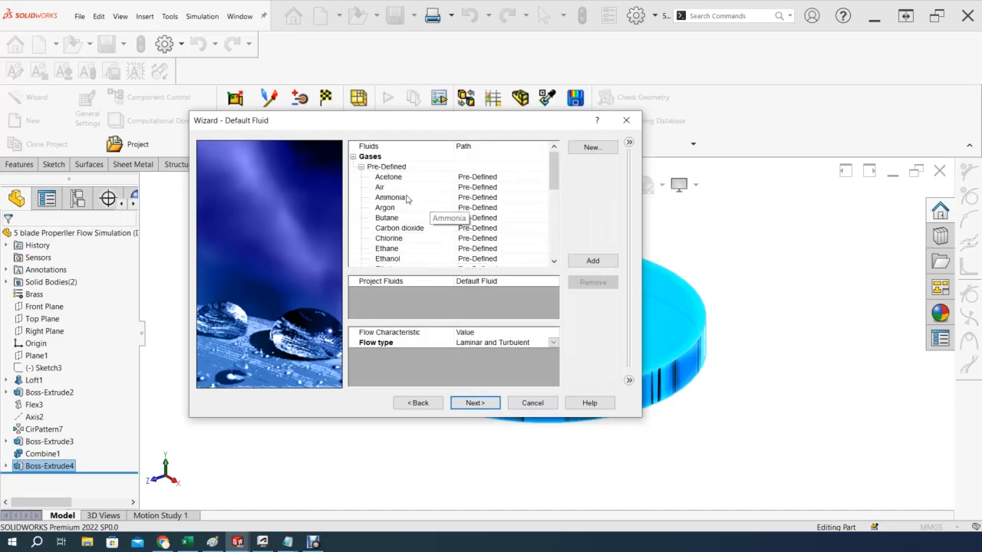
left_click(382, 188)
double_click(382, 189)
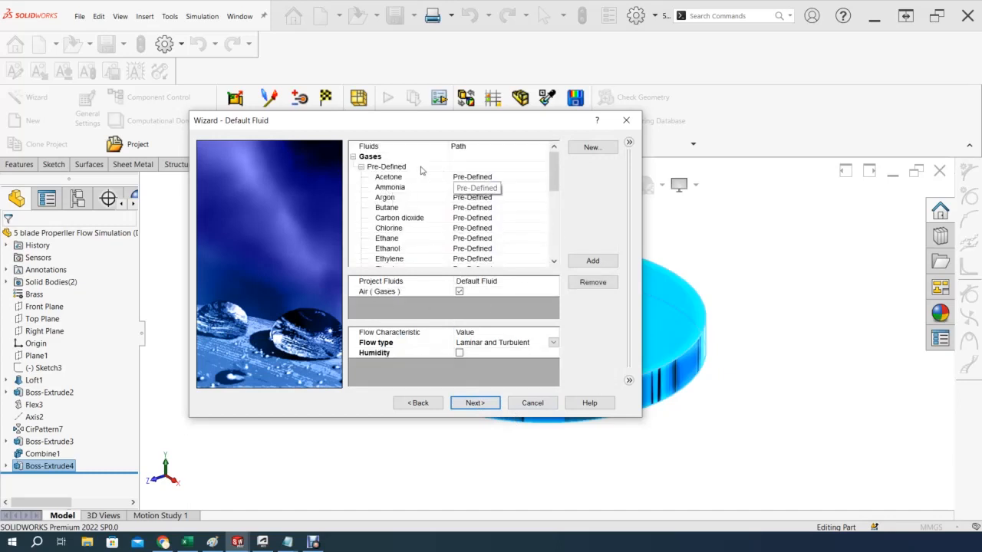
left_click(473, 404)
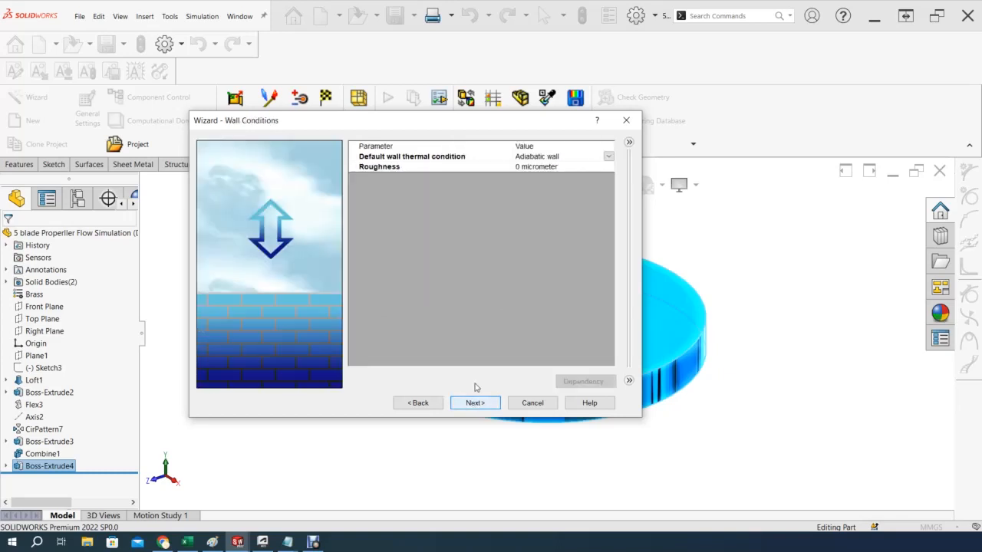
left_click(476, 402)
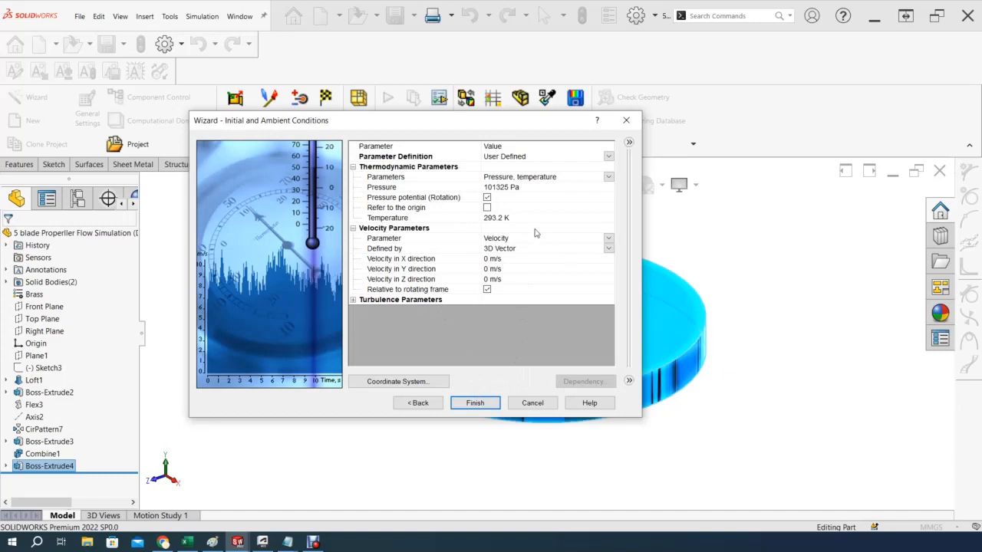
left_click(476, 403)
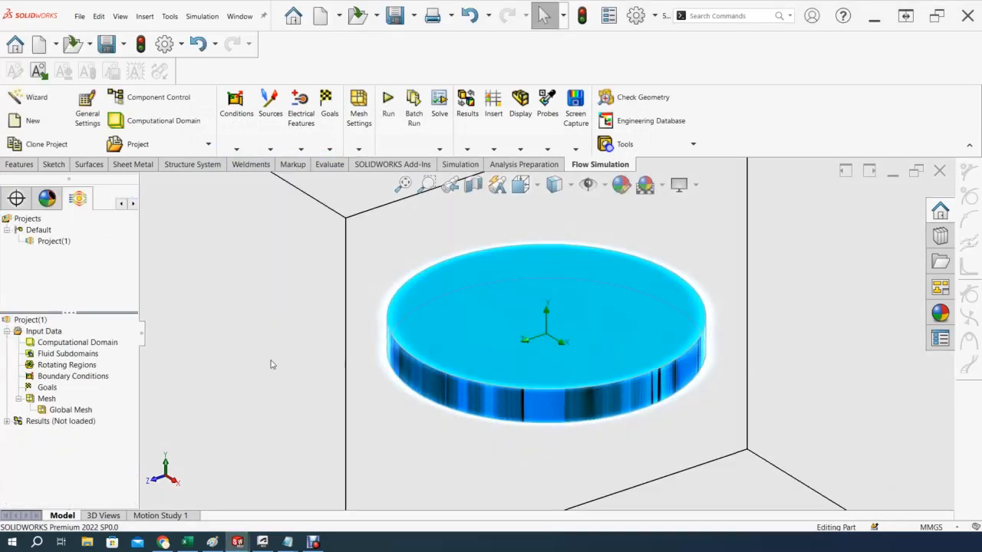
Shrink the computational domain by pulling its positive X boundary in close to the disc.
scroll(271, 365, "up", 5)
scroll(270, 365, "up", 3)
middle_click_drag(377, 366, 387, 336)
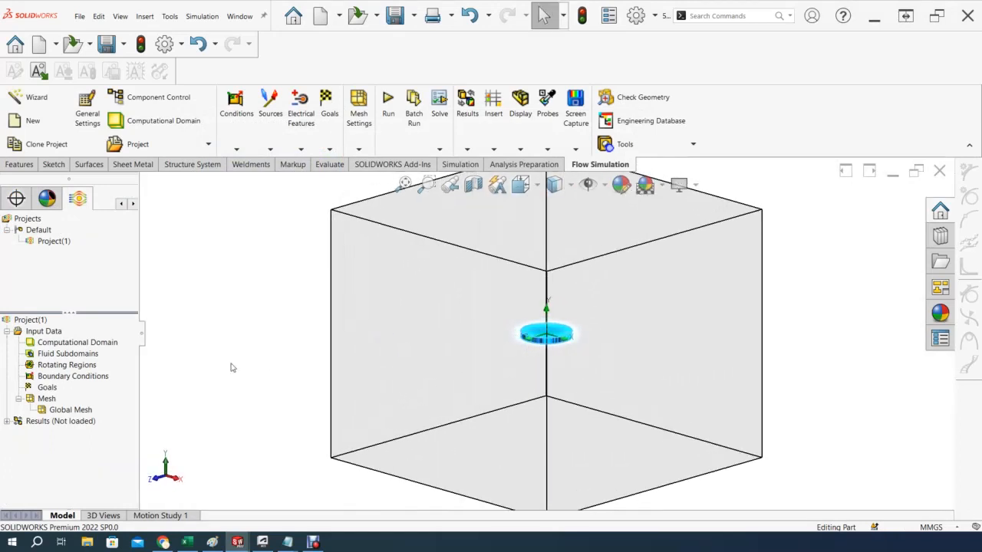
left_click(63, 345)
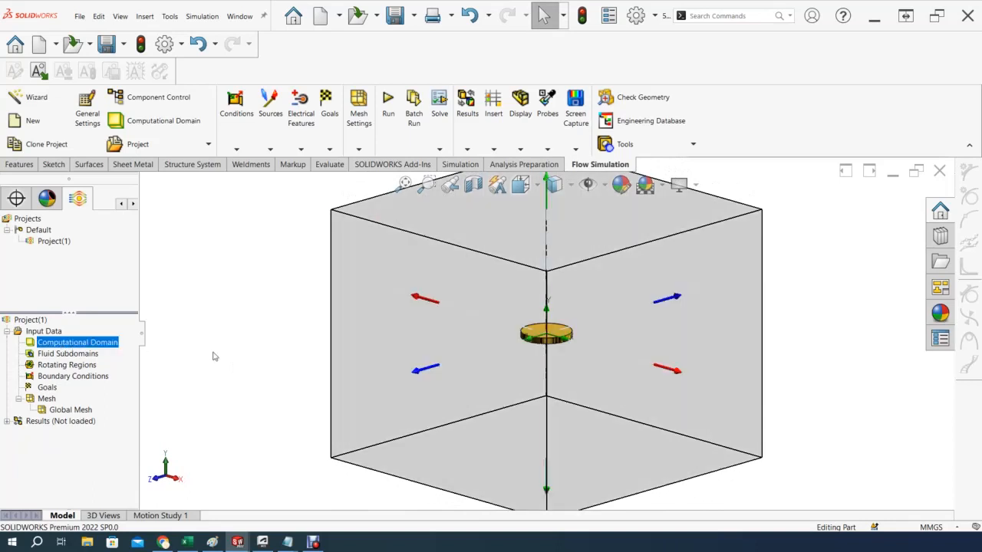
middle_click_drag(530, 279, 576, 467)
left_click_drag(731, 338, 606, 338)
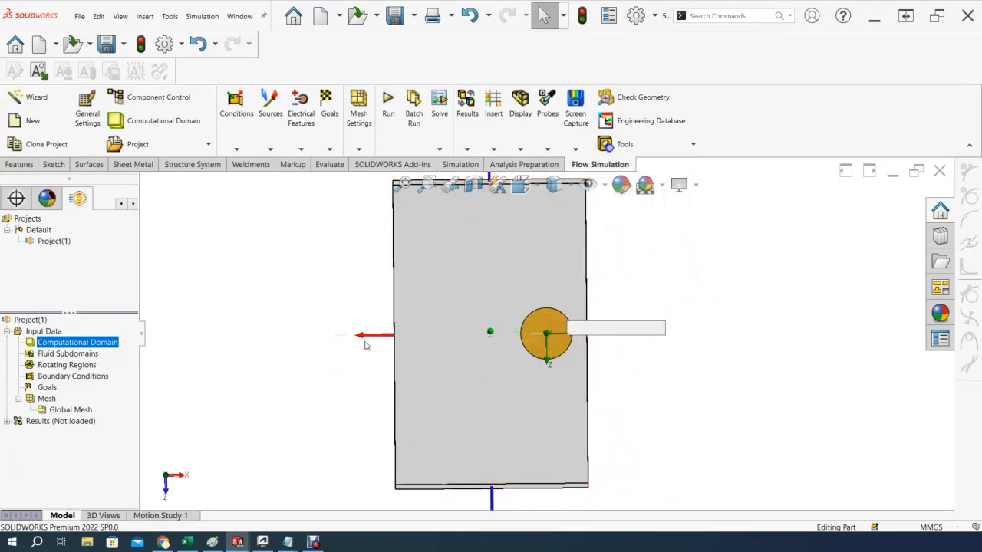
left_click(646, 396)
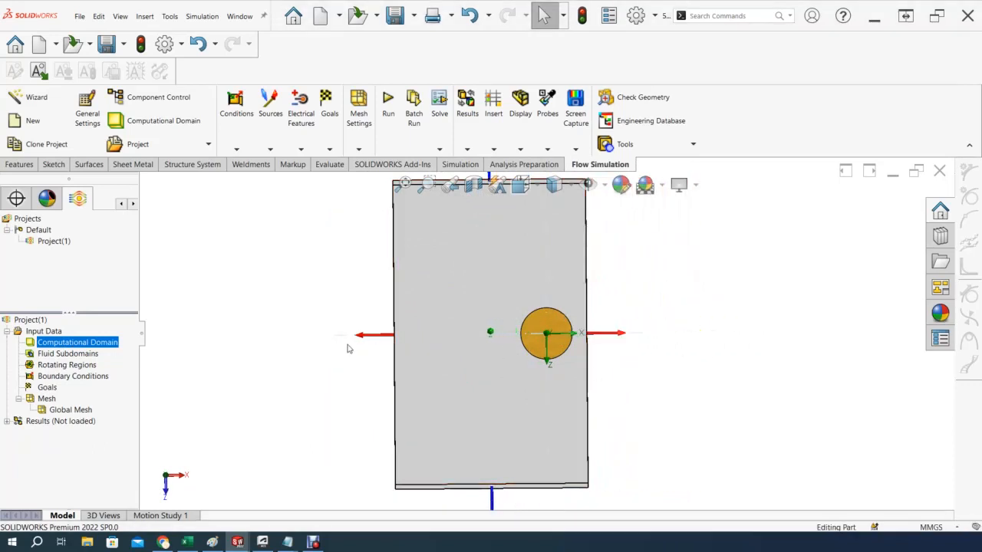
Resize the computational domain along X, pulling the negative boundary in to about -0.417 m and moving the positive boundary slightly outward.
left_click(356, 337)
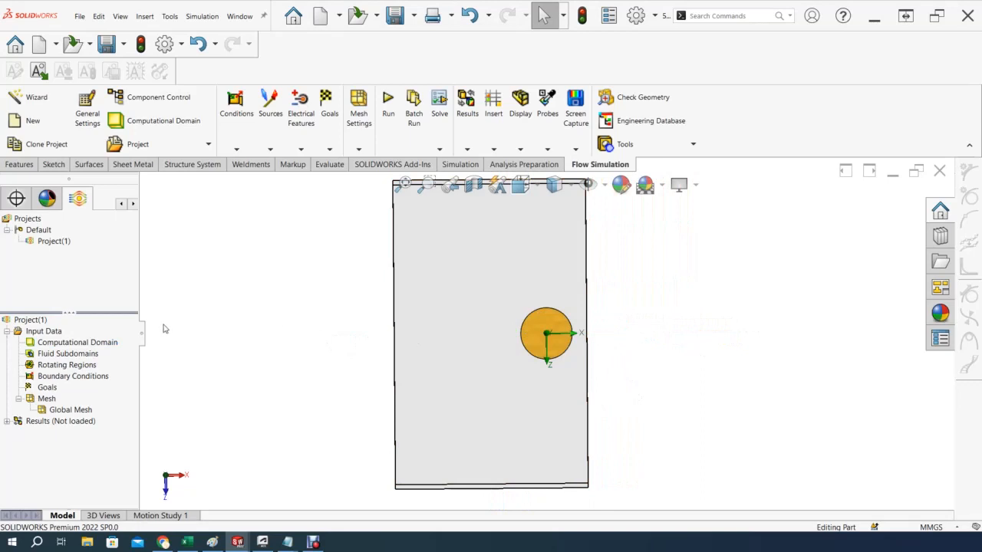
left_click(109, 342)
left_click_drag(368, 345, 513, 348)
left_click_drag(632, 335, 641, 344)
left_click_drag(477, 338, 453, 340)
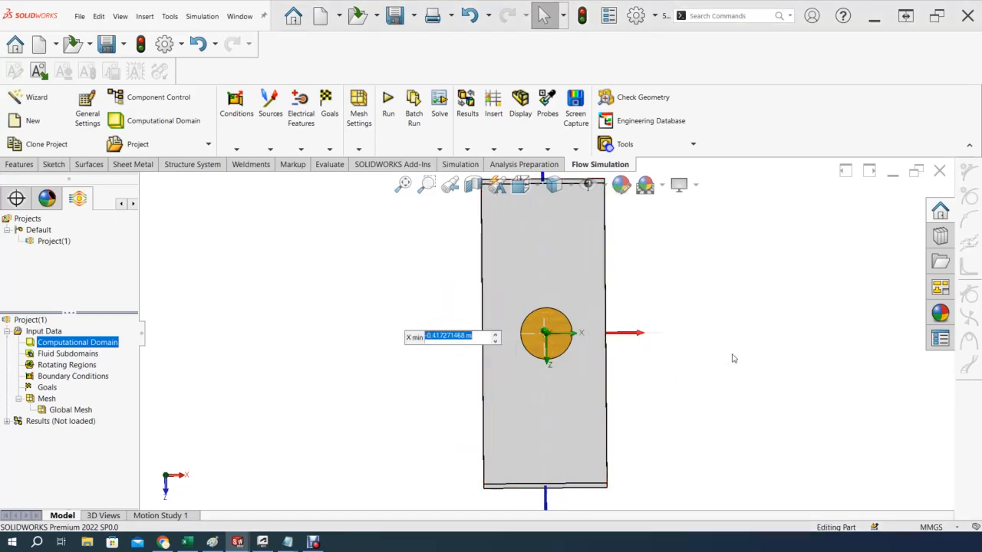
Shrink the computational domain along Z to about -0.343 m on the negative side and about 0.383 m on the positive side.
scroll(641, 294, "up", 3)
left_click_drag(544, 219, 542, 280)
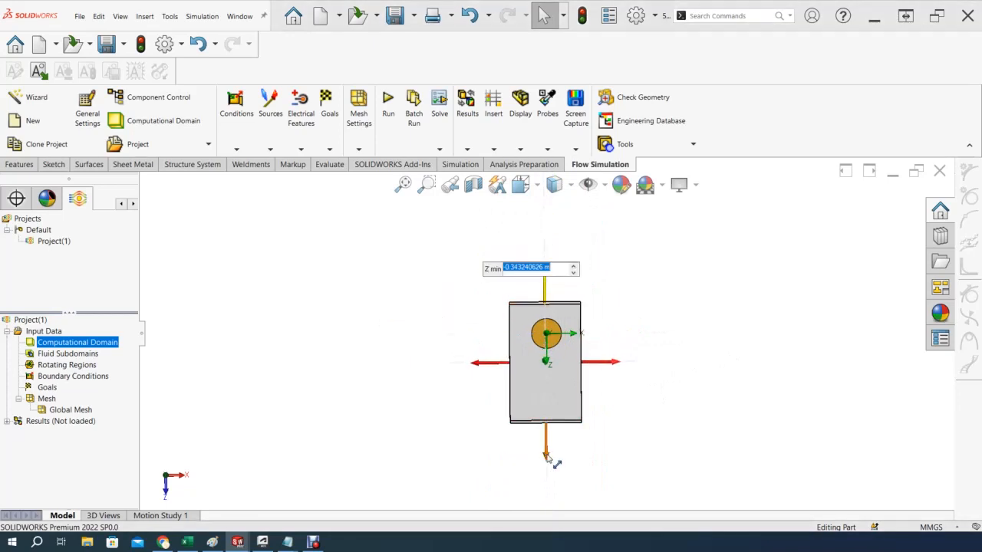
mouse_move(558, 435)
left_mouse_down()
mouse_move(547, 400)
mouse_move(543, 424)
left_mouse_up()
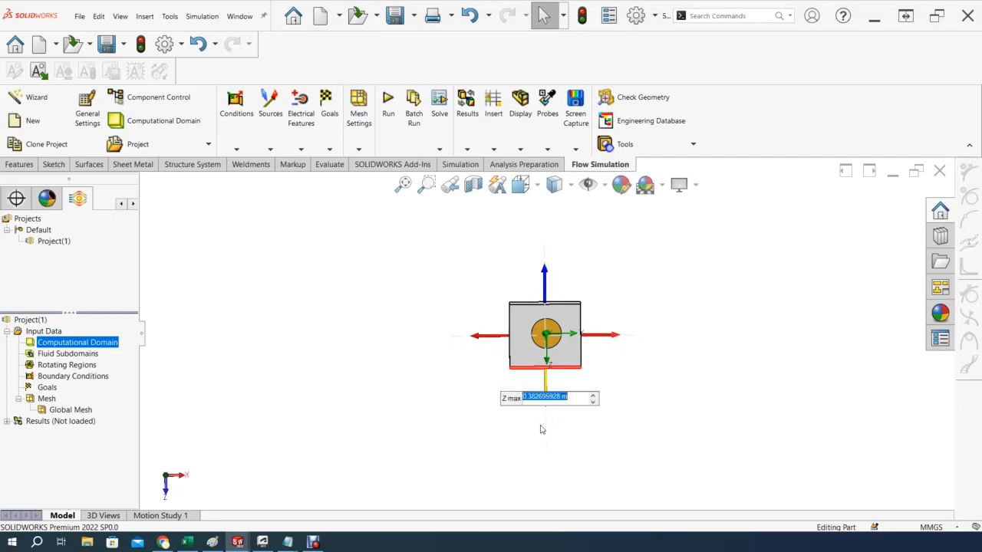
Shrink the domain along Y, with the upper boundary at about 0.355 m and the lower one pulled in to form a near cube.
middle_click_drag(721, 461, 693, 350)
key("ctrl+1")
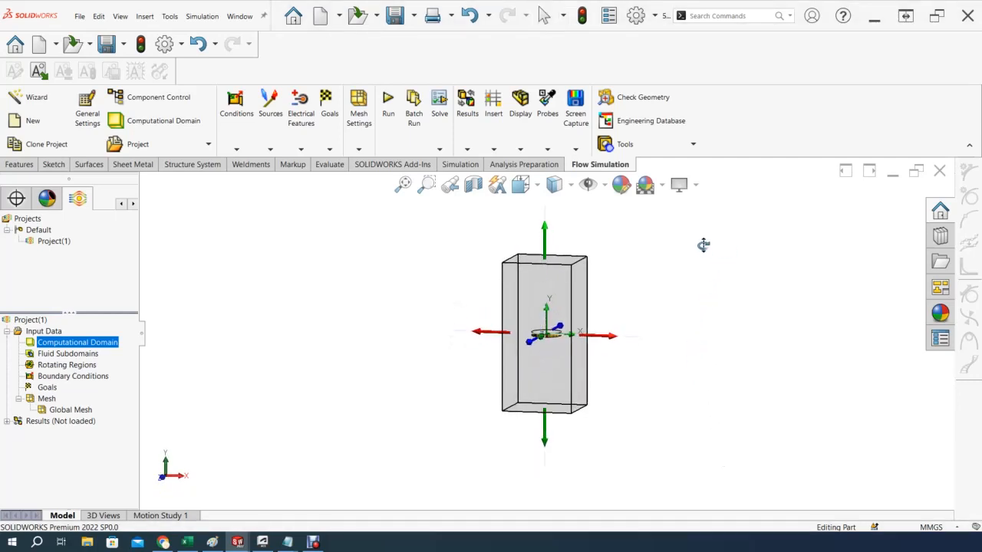
left_click_drag(545, 227, 543, 269)
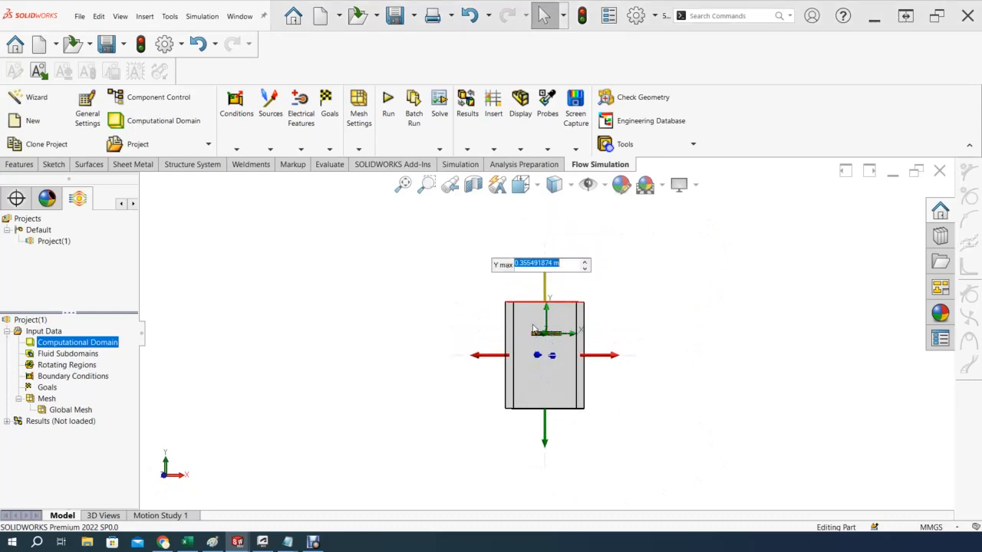
left_click_drag(543, 450, 545, 395)
middle_click_drag(731, 338, 618, 411)
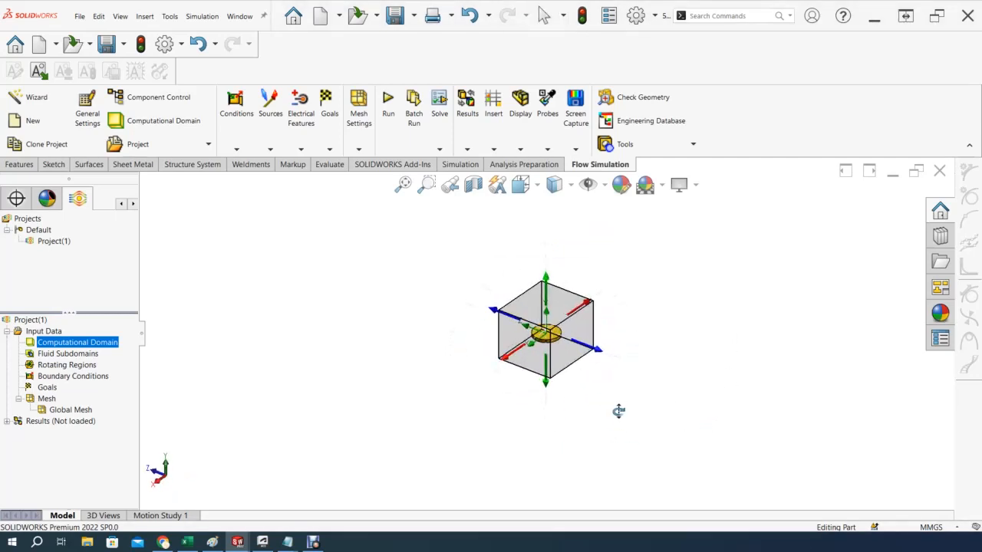
Insert a rotating region and select the disc body Boss-Extrude4 around the propeller as its volume.
right_click(58, 371)
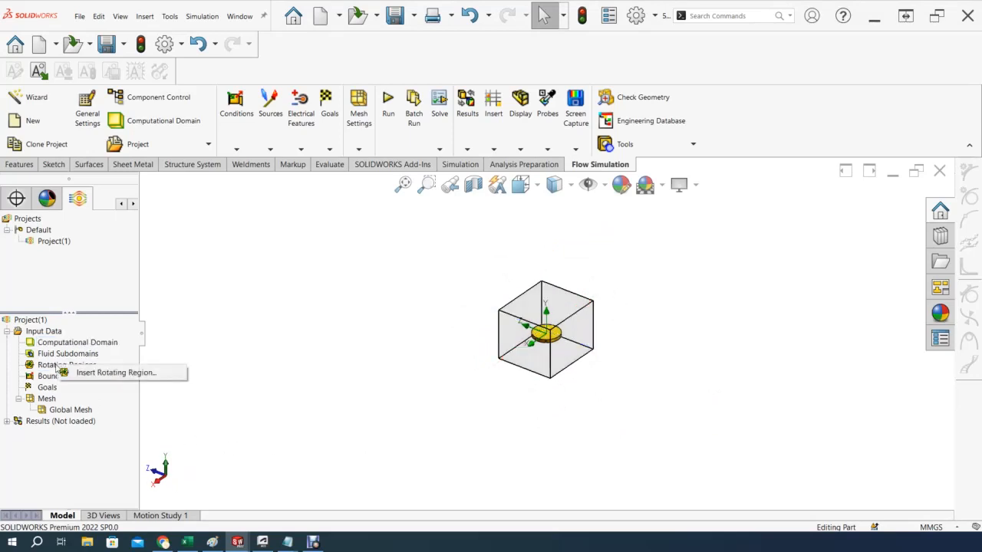
left_click(88, 371)
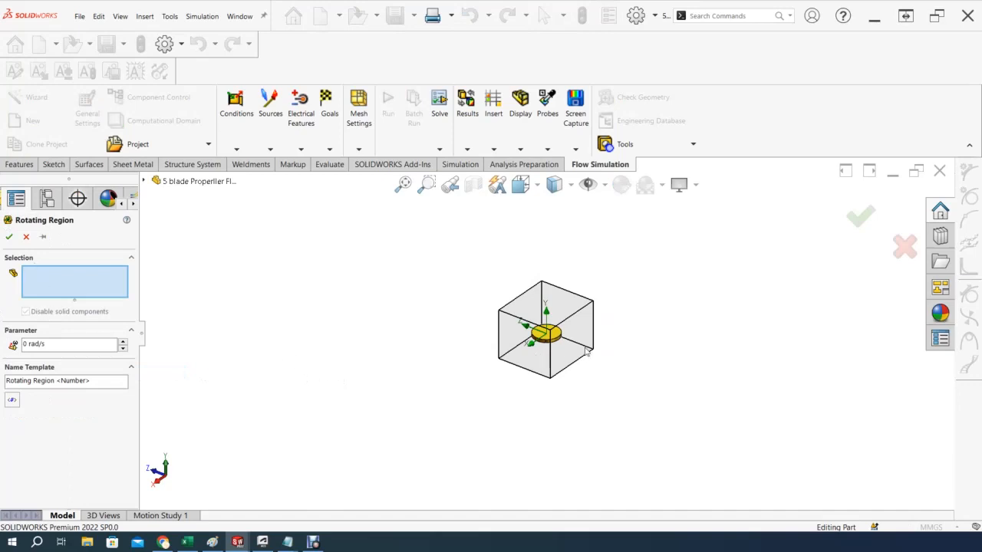
left_click(549, 342)
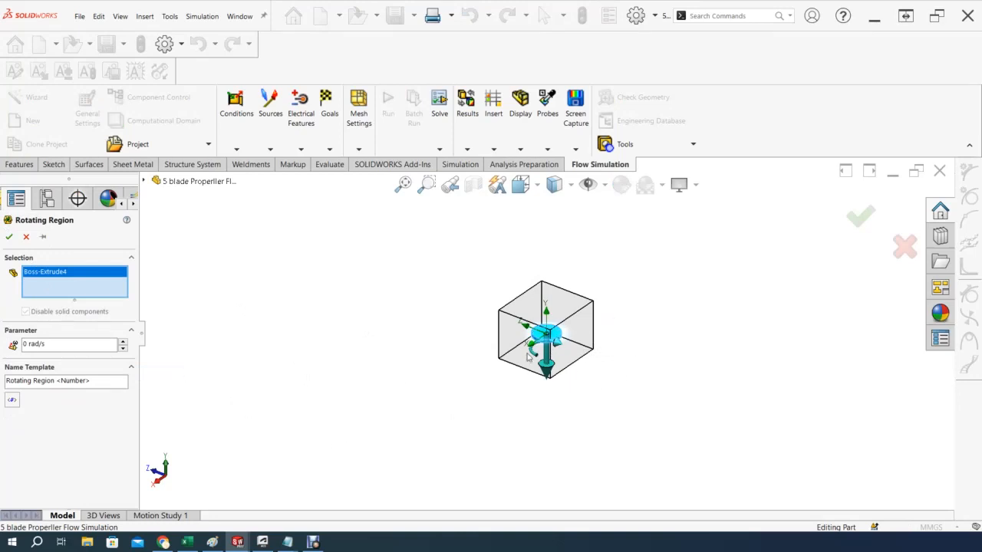
mouse_move(405, 327)
middle_mouse_down()
mouse_move(404, 412)
mouse_move(400, 317)
middle_mouse_up()
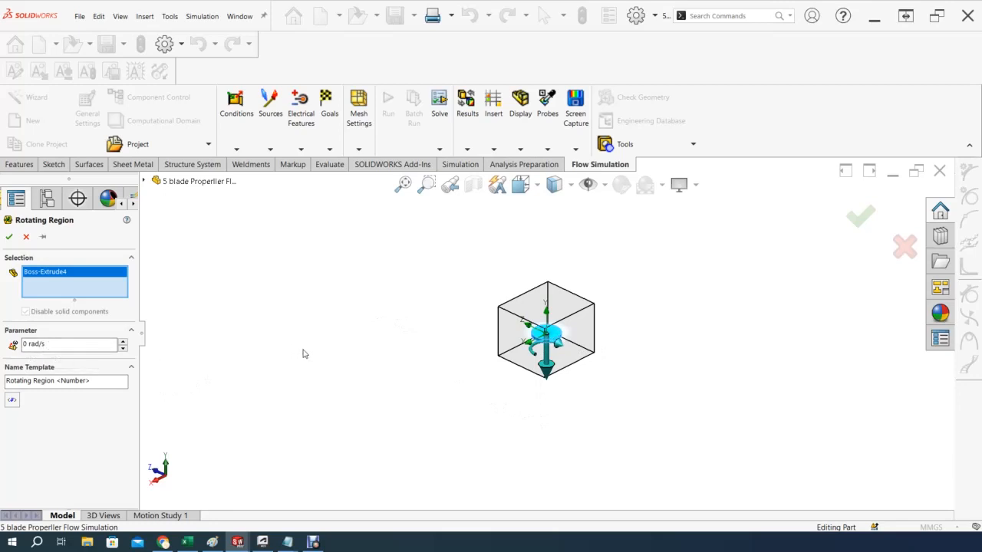
Switch to the Propeller Parameters workbook in Excel, check the RPM values in the FLOW SIMULATION table, and return to the SolidWorks propeller model.
left_click(186, 542)
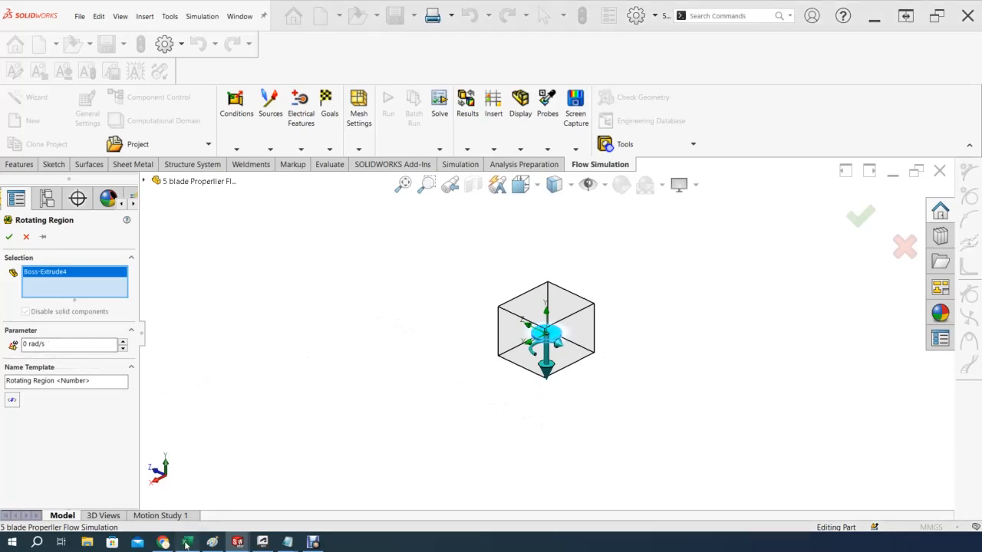
left_click(90, 405)
left_click(95, 421)
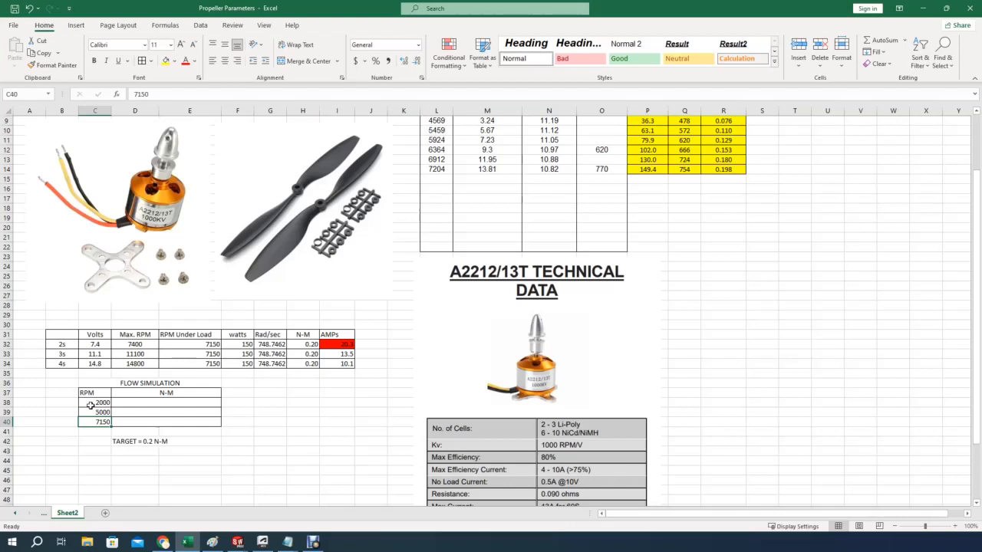
left_click(238, 542)
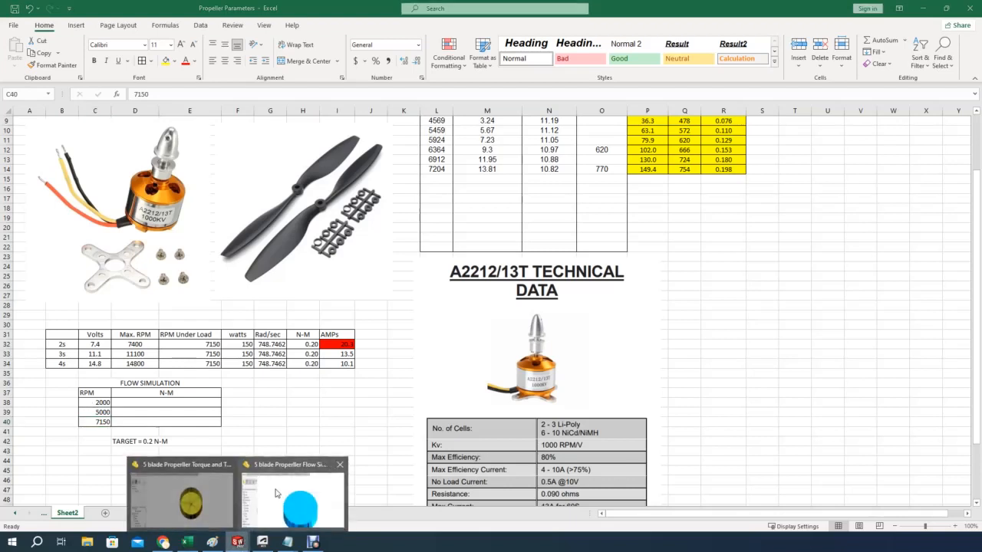
left_click(276, 495)
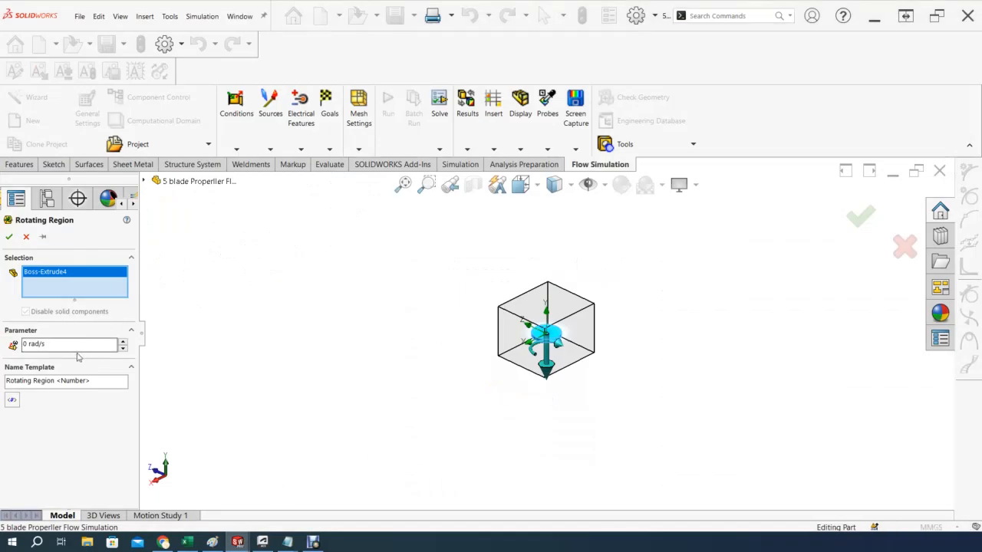
Set the rotating region's angular velocity to 2000 rpm and accept the region.
left_click_drag(65, 345, 23, 344)
type("2000")
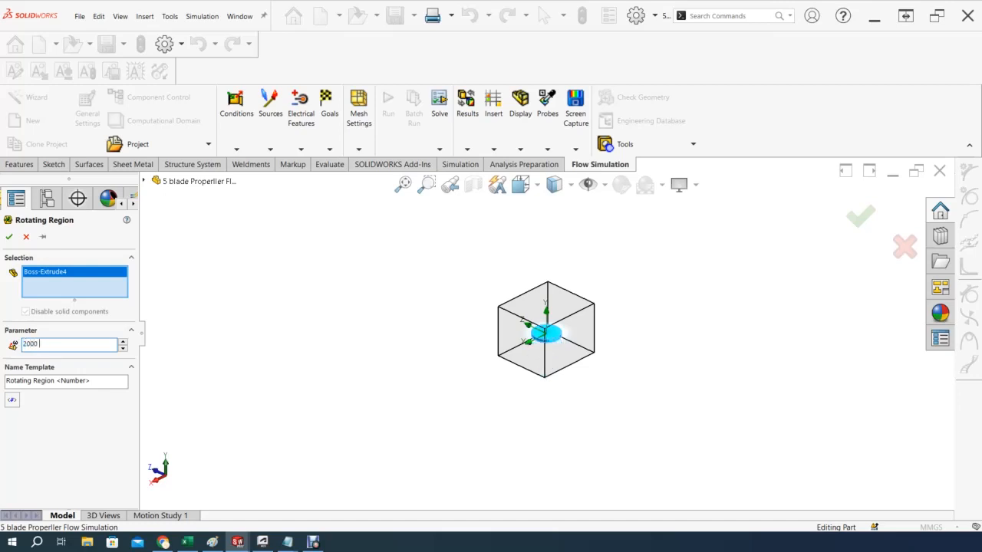
type(" rpm")
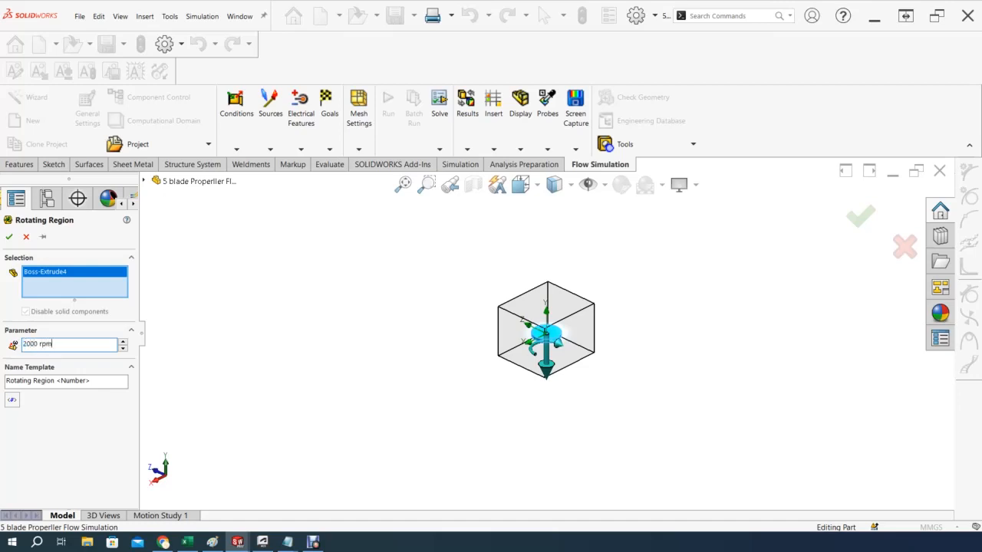
key("Return")
scroll(577, 328, "up", 5)
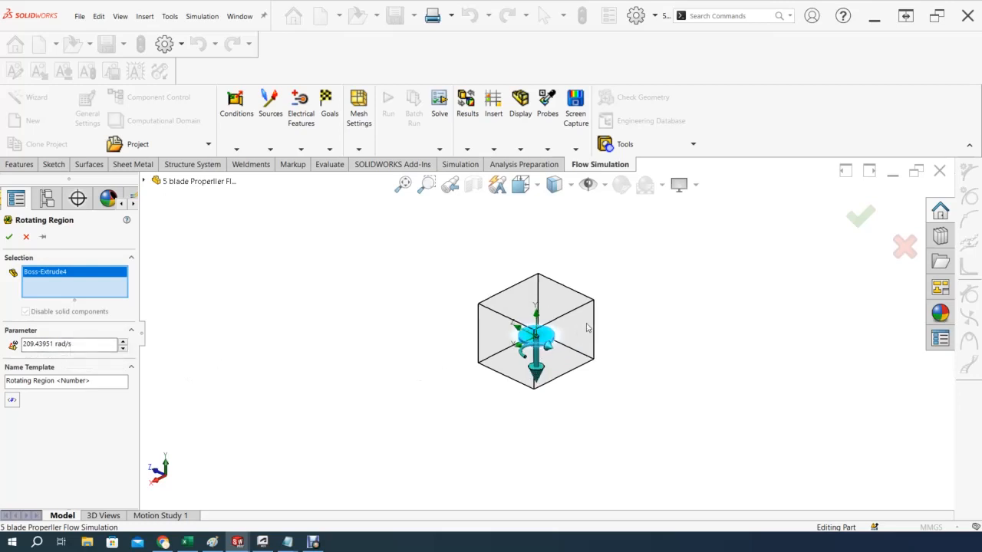
scroll(556, 327, "up", 1)
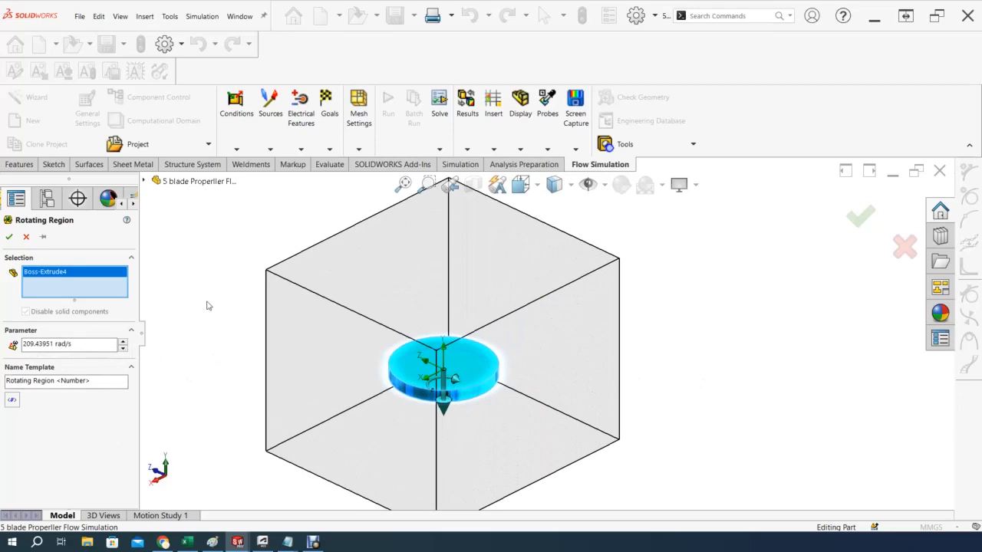
Hide the Boss-Extrude4 disc body so the five-blade propeller and its outer ring are exposed.
right_click(463, 371)
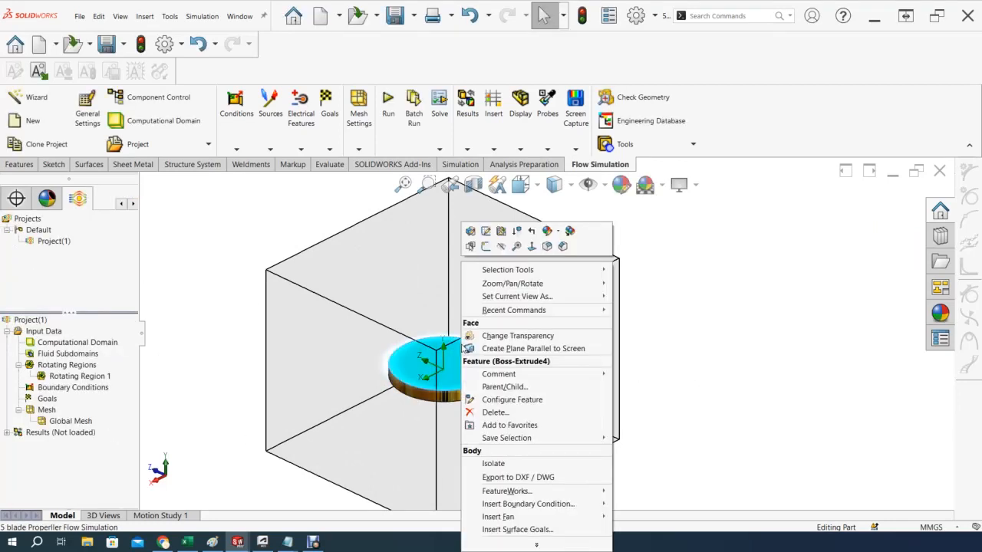
left_click(501, 249)
scroll(519, 368, "up", 3)
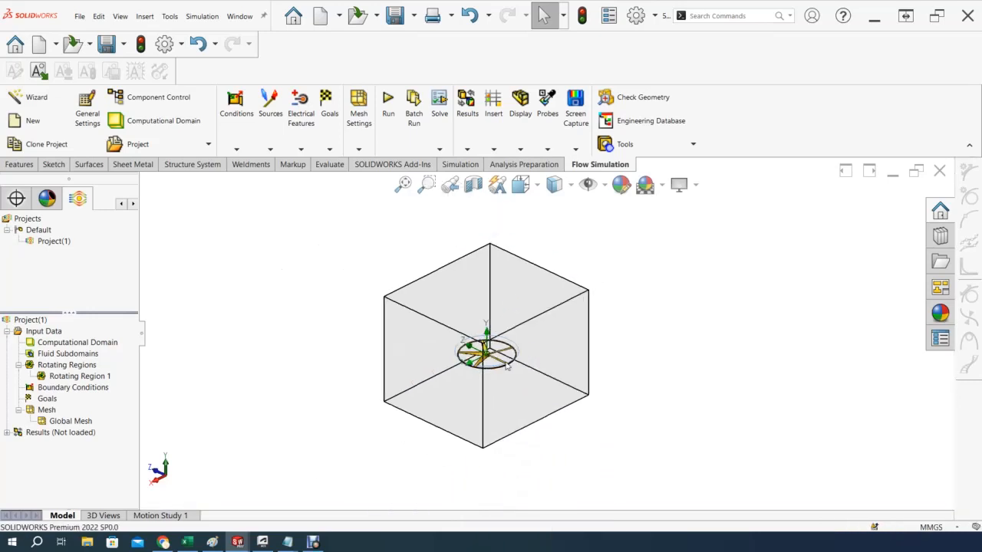
scroll(506, 362, "down", 5)
middle_click_drag(502, 361, 485, 308)
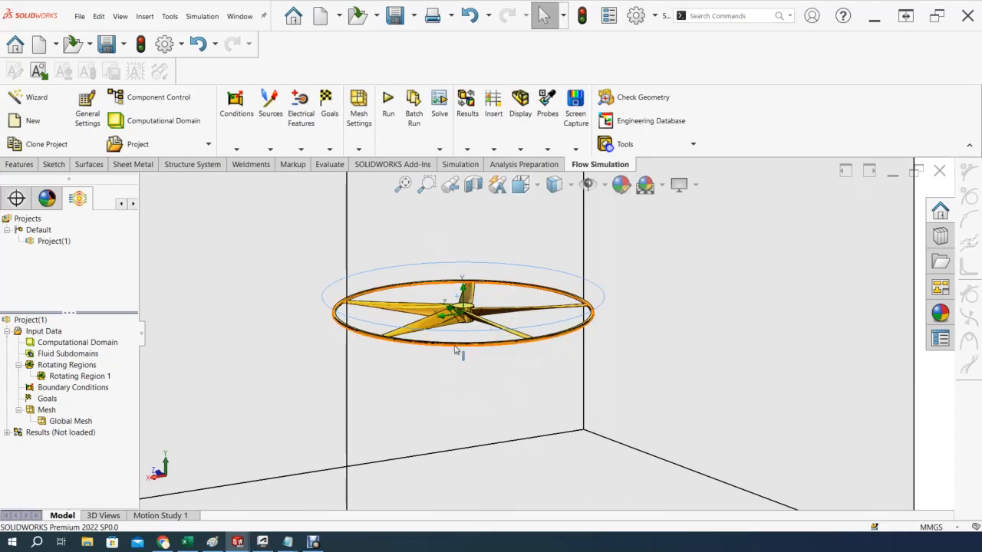
mouse_move(453, 405)
middle_mouse_down()
mouse_move(452, 394)
mouse_move(452, 429)
mouse_move(452, 395)
mouse_move(438, 397)
mouse_move(457, 390)
middle_mouse_up()
scroll(527, 340, "down", 2)
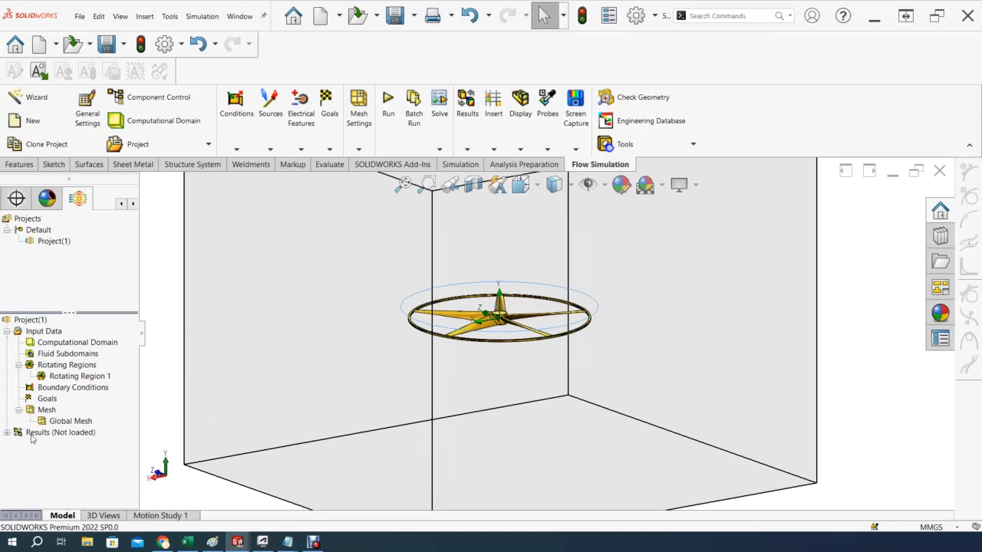
Start a surface goal and remove the preselected face from its selection.
right_click(44, 399)
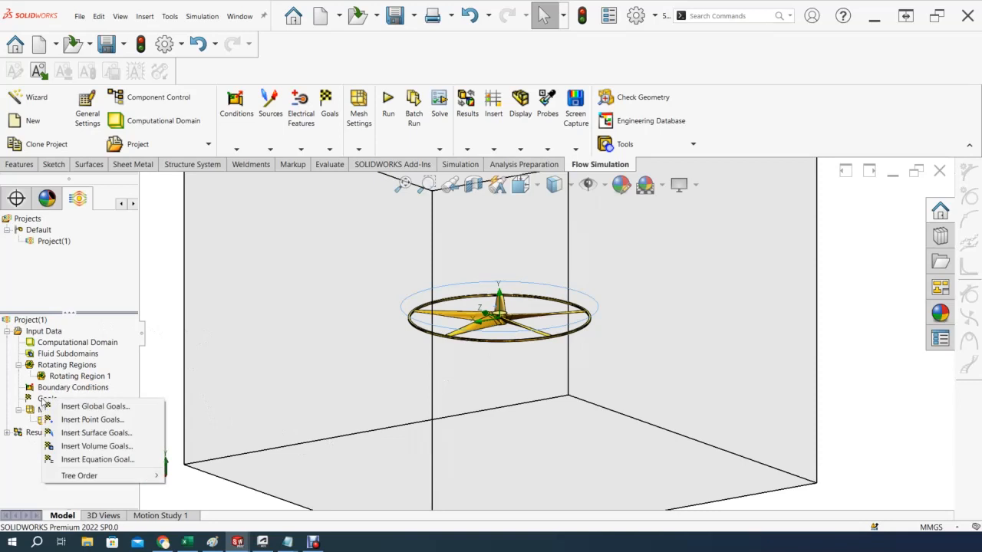
left_click(81, 433)
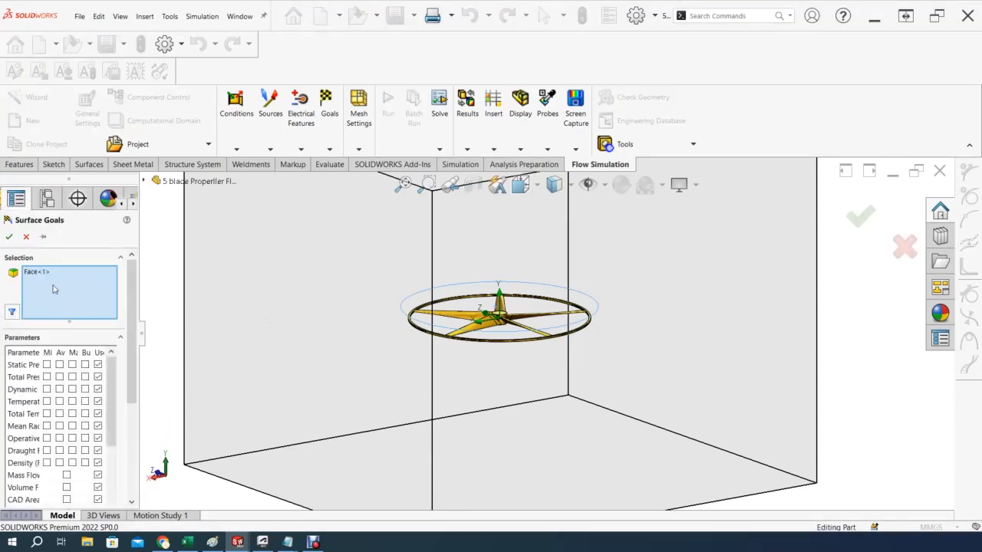
right_click(41, 274)
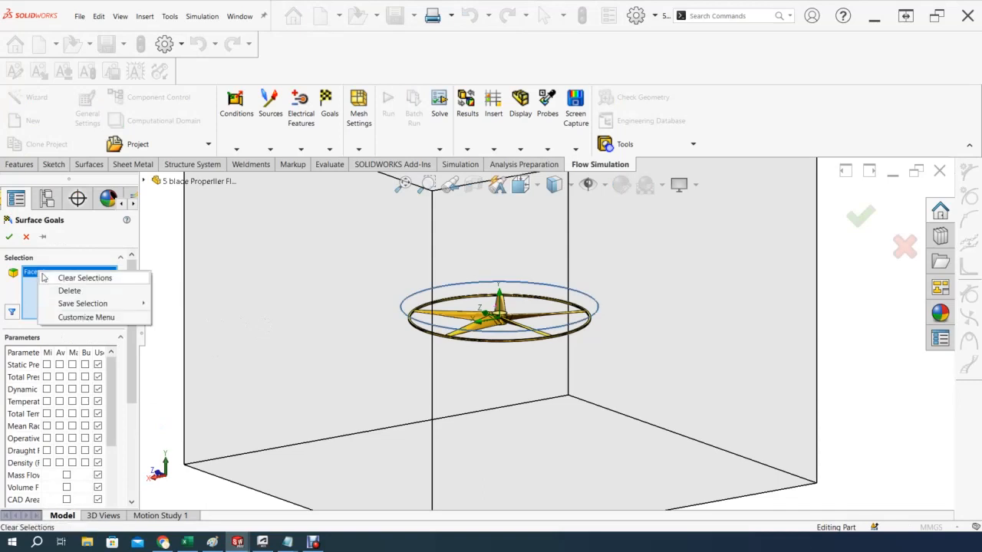
left_click(68, 291)
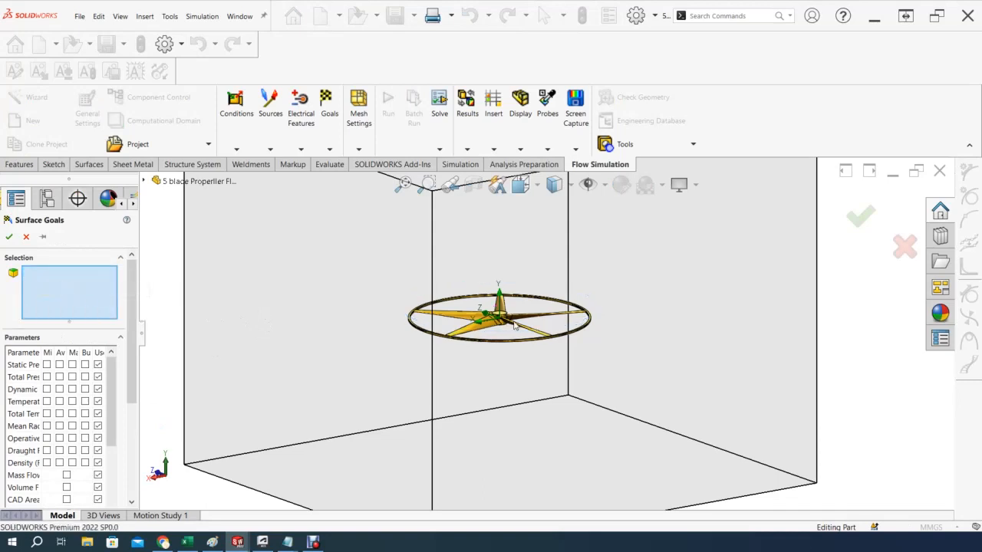
Add the ten faces of the five blades and their root sections at the hub to the surface goal's selection.
scroll(516, 326, "down", 5)
middle_click_drag(473, 368, 458, 457)
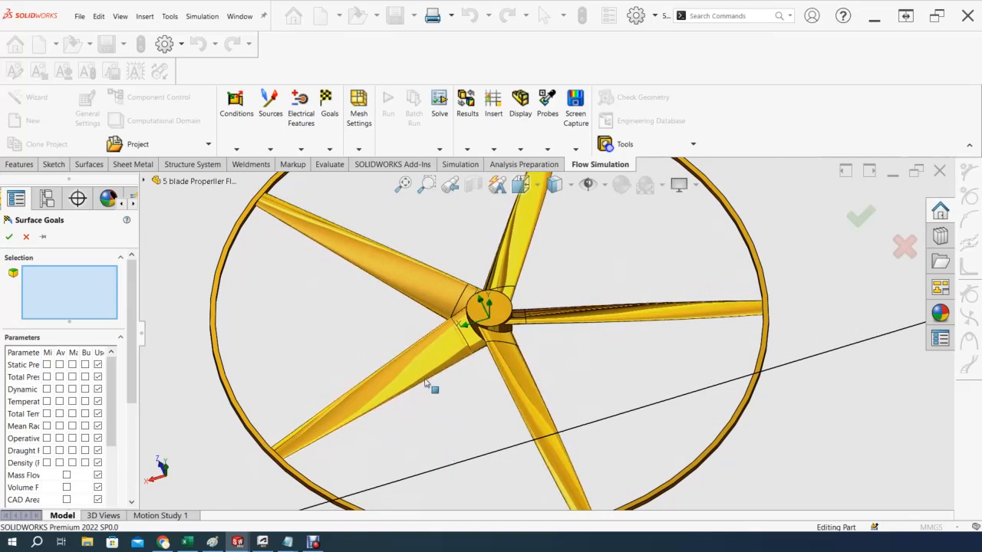
left_click(403, 279)
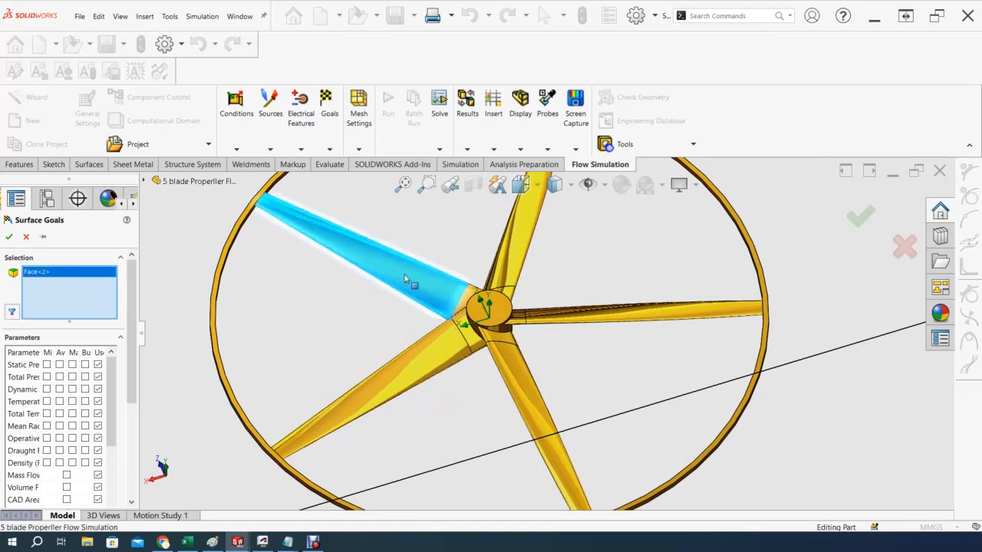
left_click(467, 300)
left_click(529, 244)
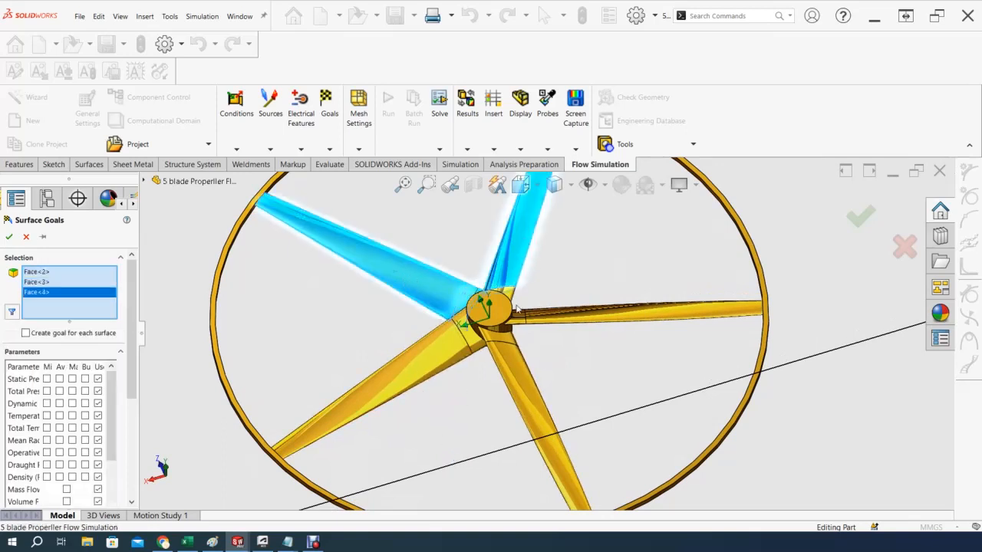
left_click(514, 302)
left_click(575, 317)
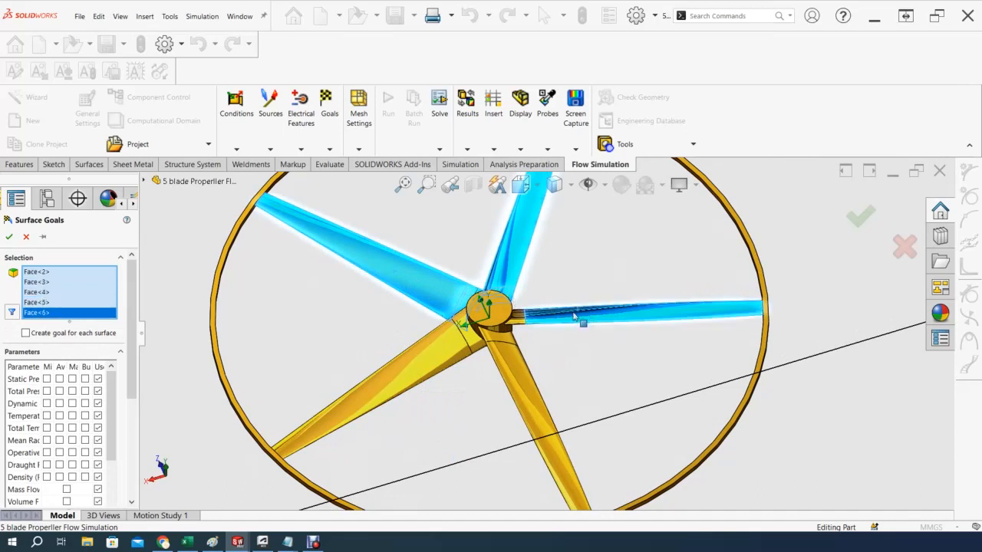
left_click(523, 322)
left_click(518, 365)
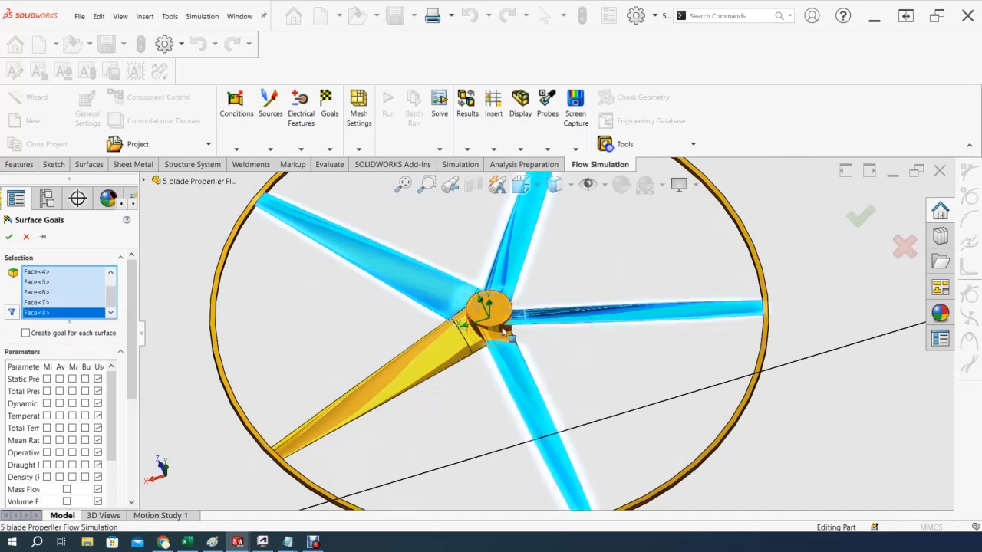
left_click(503, 333)
left_click(416, 369)
left_click(471, 336)
scroll(462, 405, "up", 3)
middle_click_drag(463, 407, 426, 332)
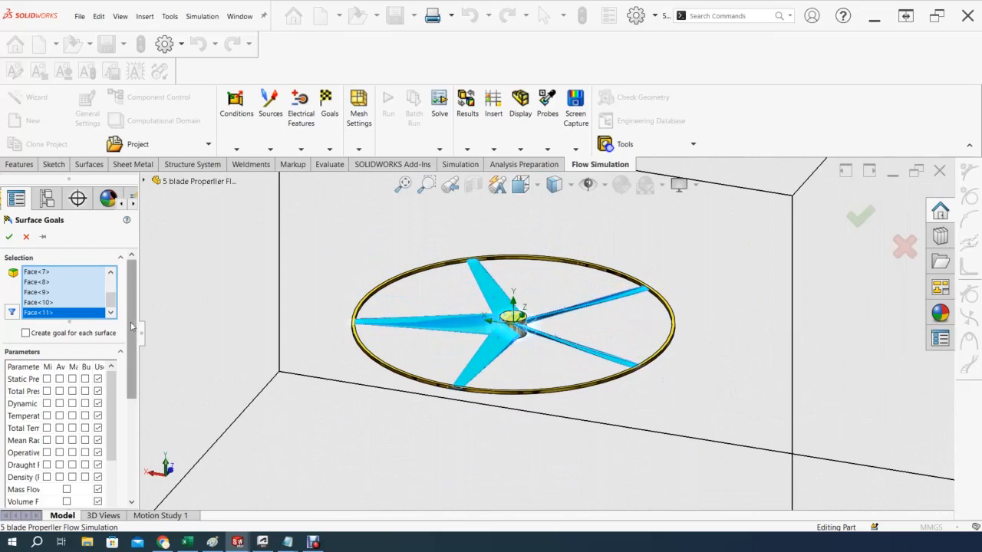
Enable Force (Y) and Torque (Y) as surface goals on the selected blade faces and accept the goals.
left_click_drag(132, 296, 132, 395)
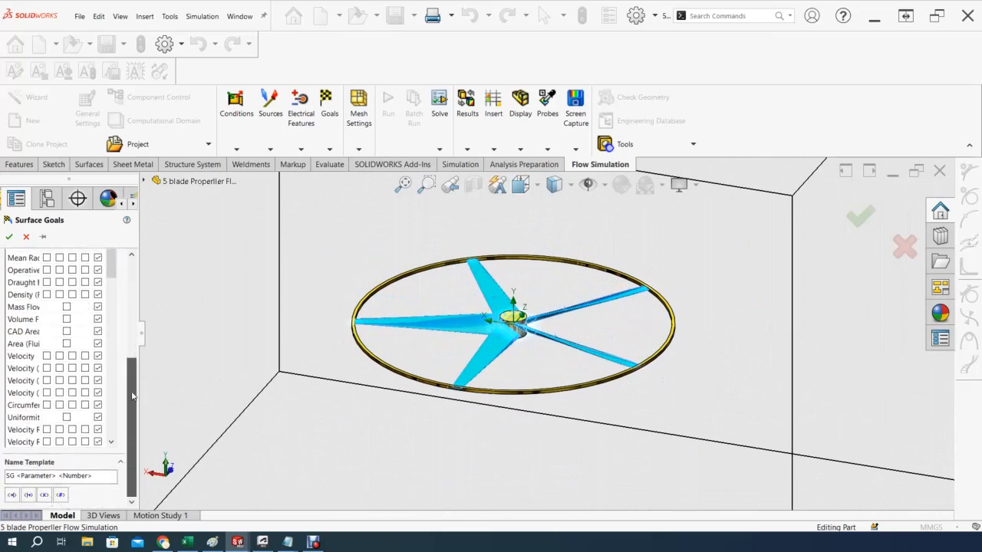
scroll(98, 381, "down", 6)
scroll(98, 381, "down", 4)
scroll(97, 407, "down", 1)
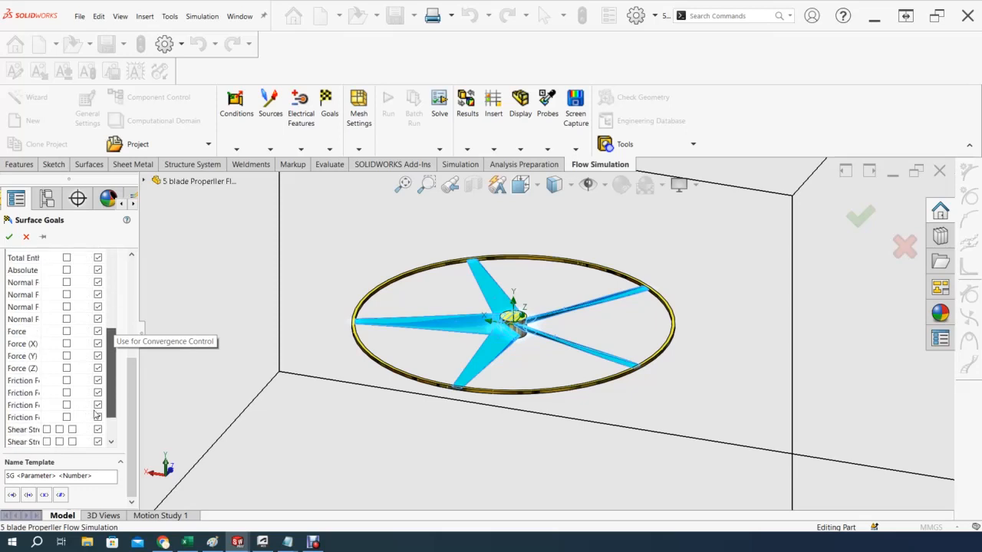
left_click(66, 355)
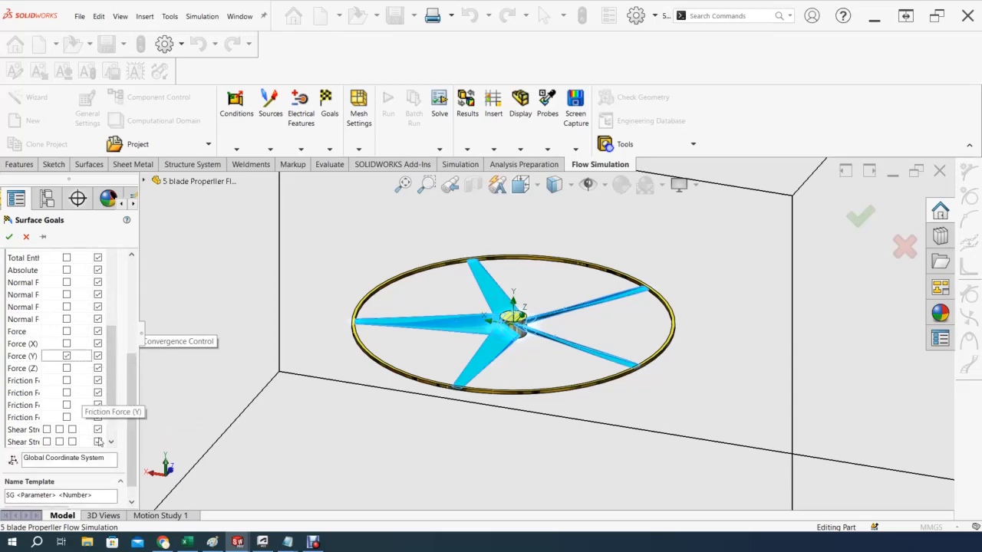
left_click_drag(108, 372, 112, 395)
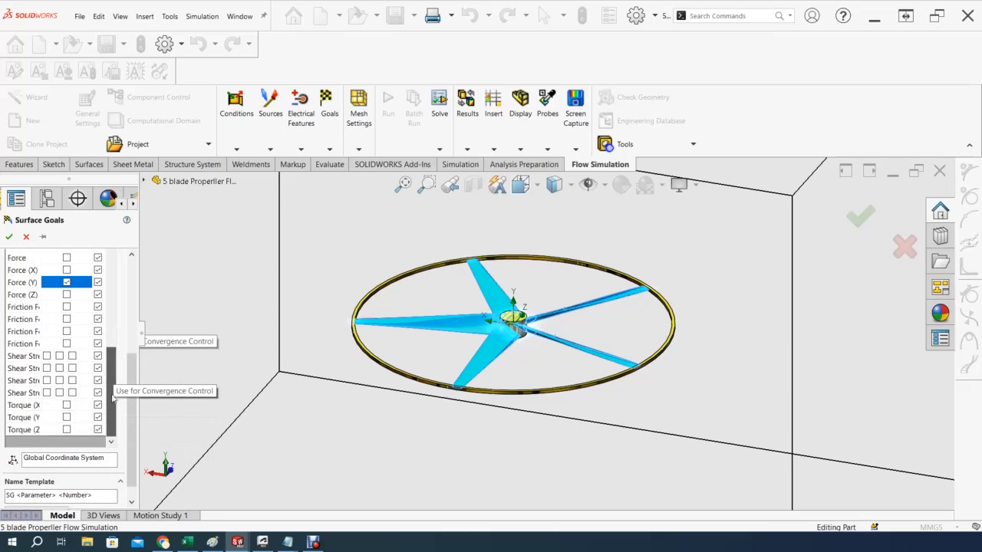
left_click(67, 417)
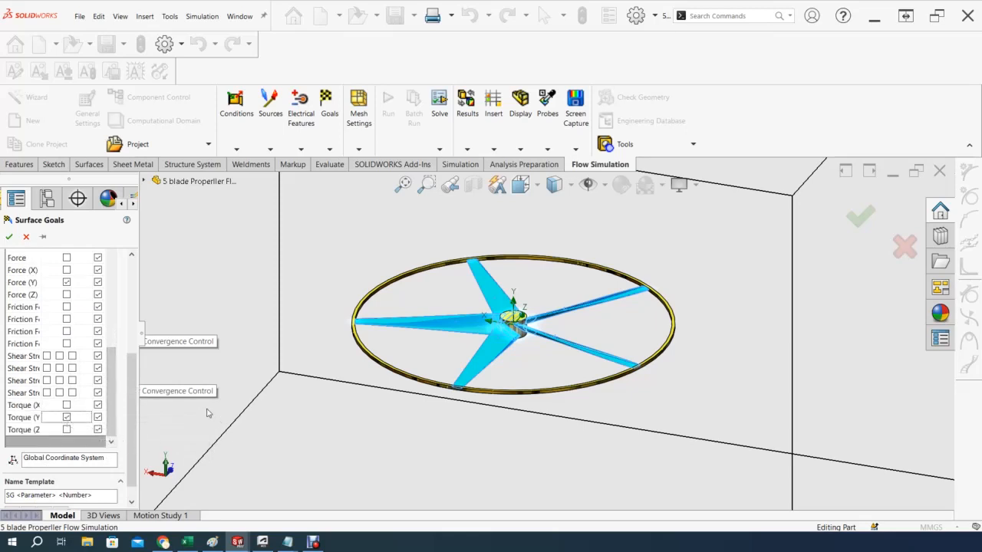
left_click_drag(112, 391, 133, 414)
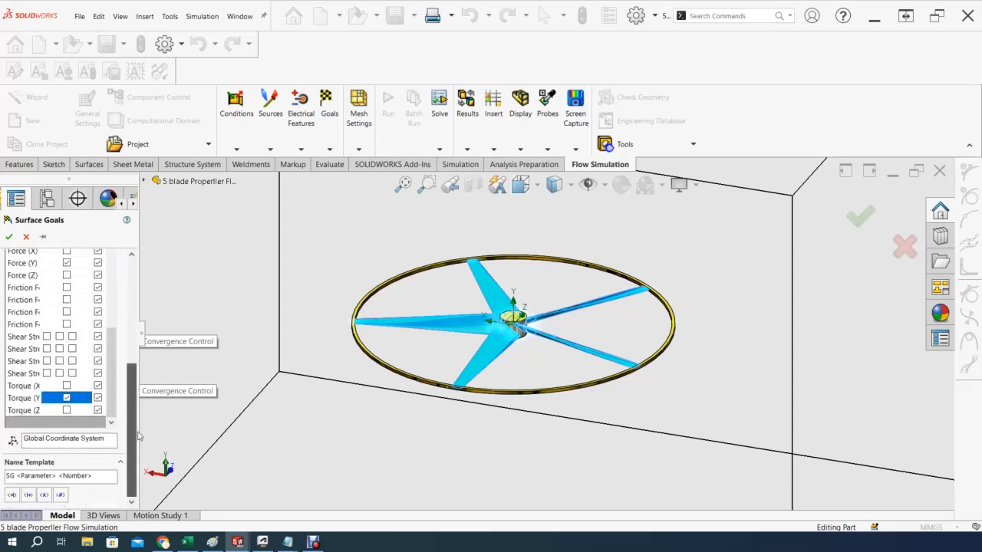
left_click(9, 237)
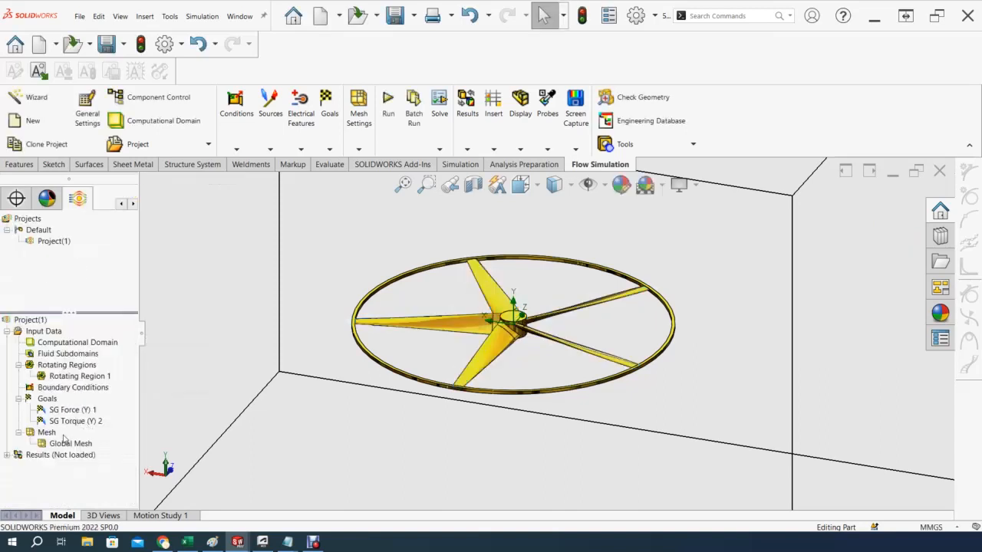
Edit the global mesh definition, raise the automatic mesh level by one step, and accept the settings.
right_click(47, 435)
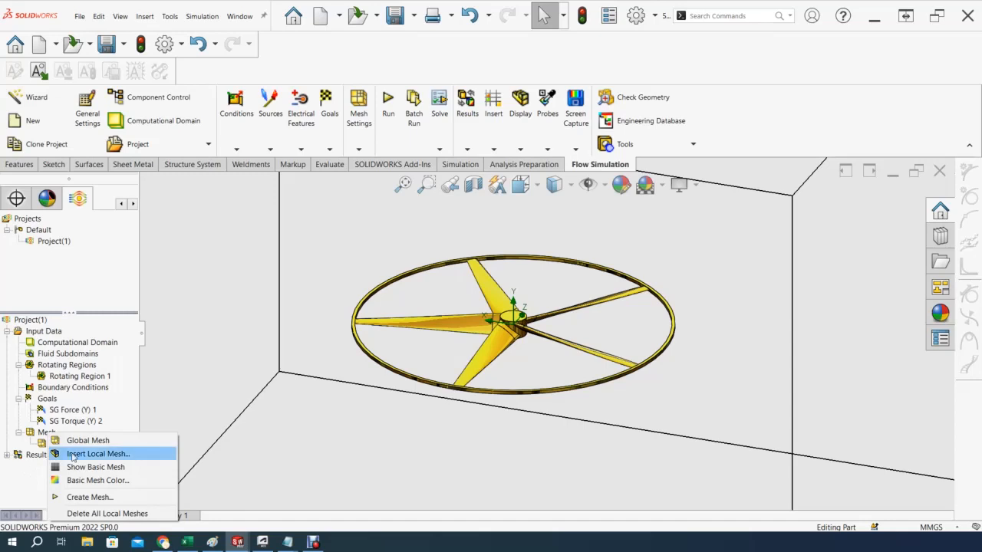
left_click(6, 495)
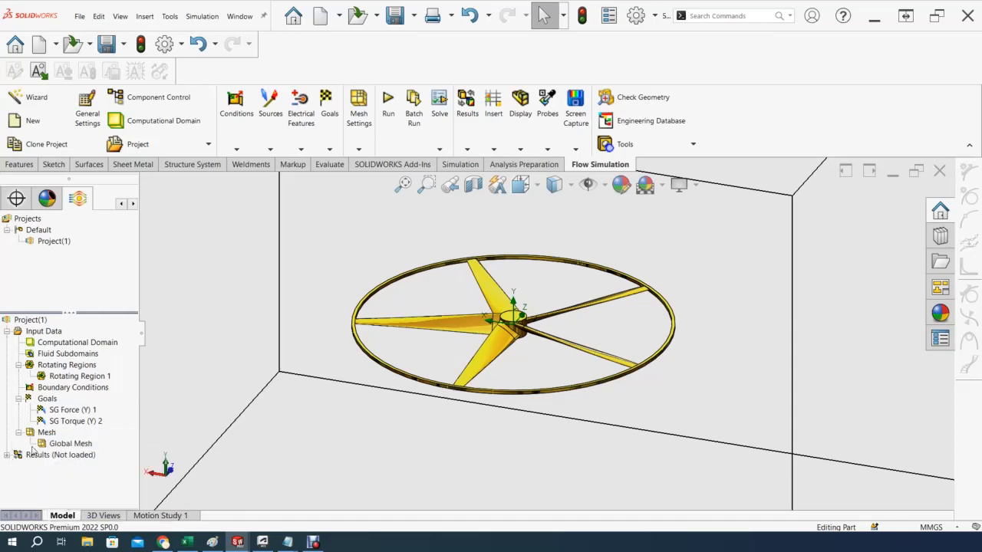
right_click(65, 448)
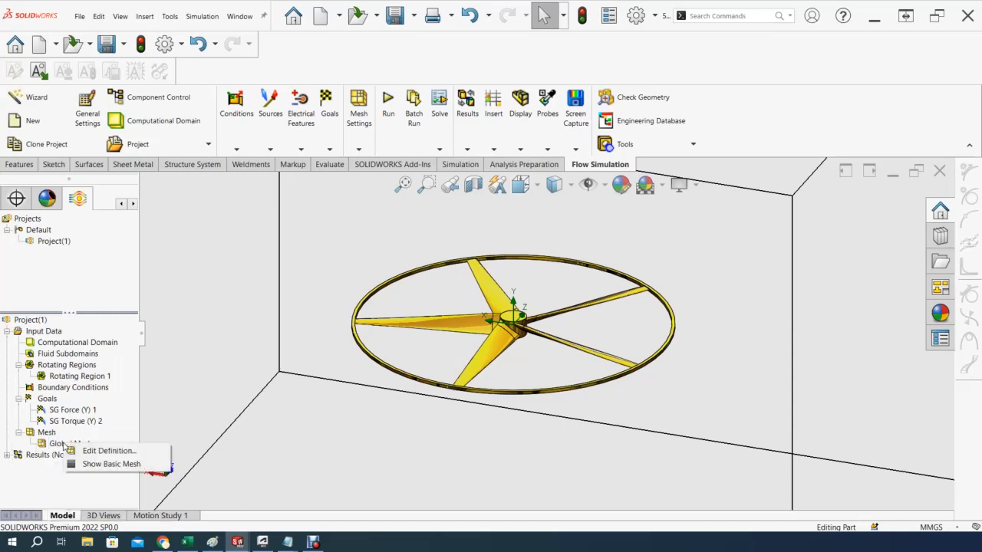
left_click(76, 452)
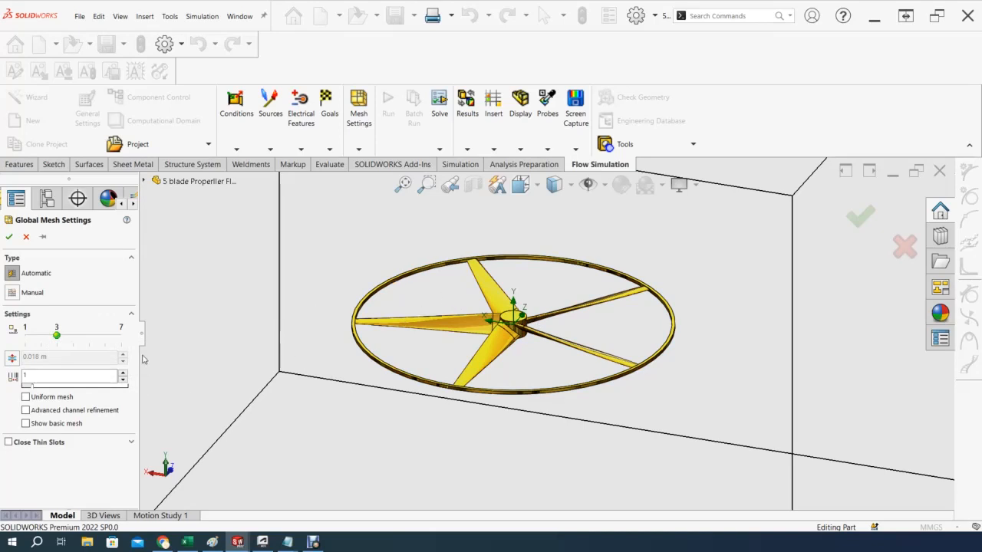
left_click(73, 335)
left_click(9, 236)
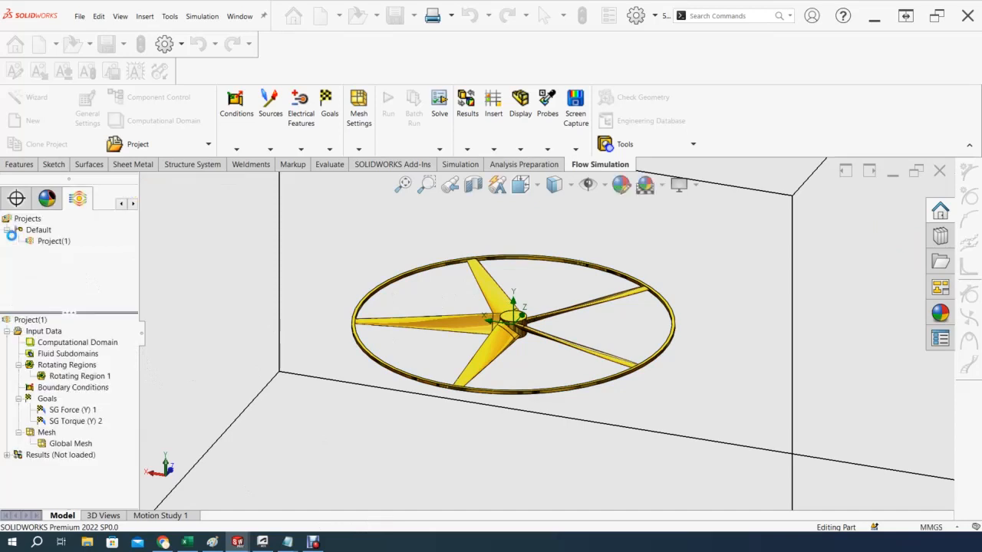
Create the mesh for the project without solving, running on this computer with all cores.
right_click(45, 433)
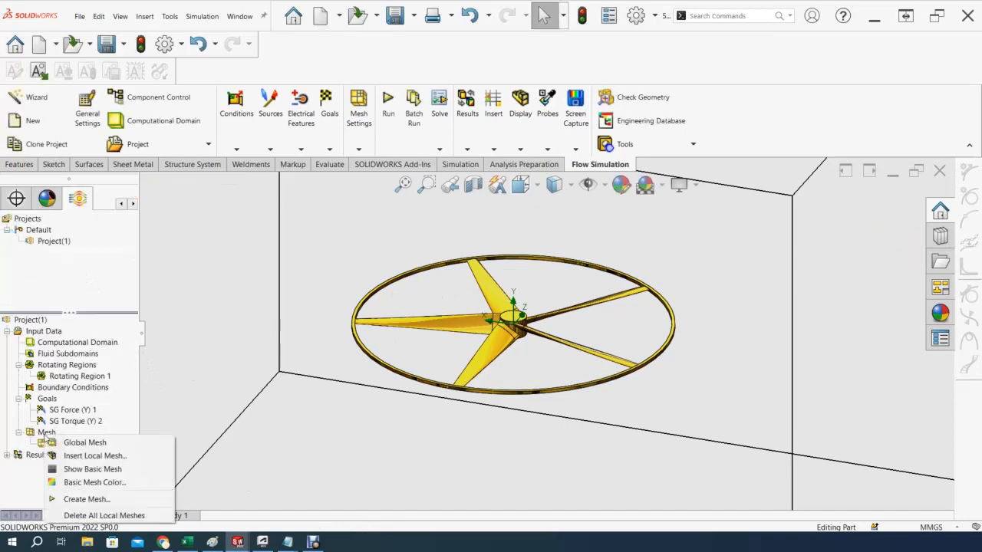
left_click(85, 500)
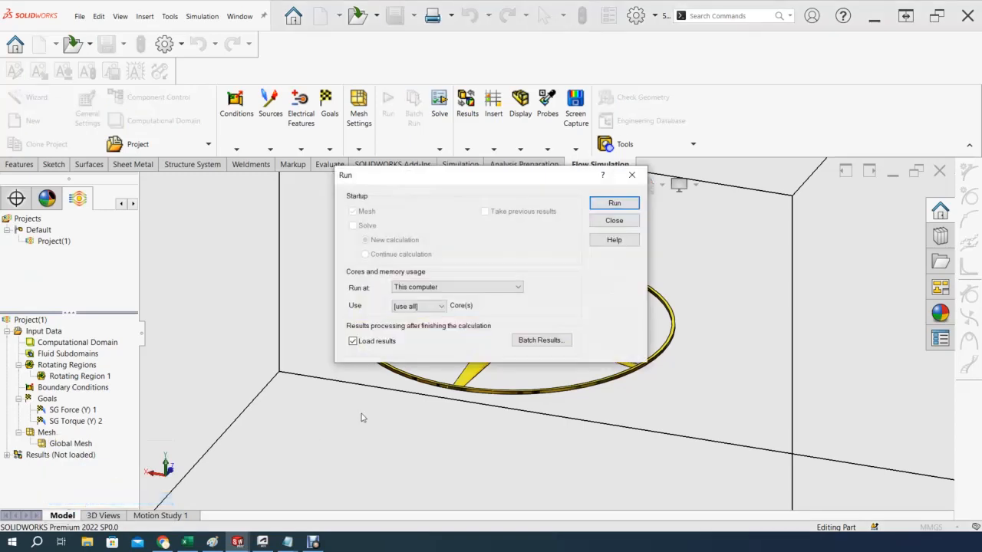
left_click(615, 203)
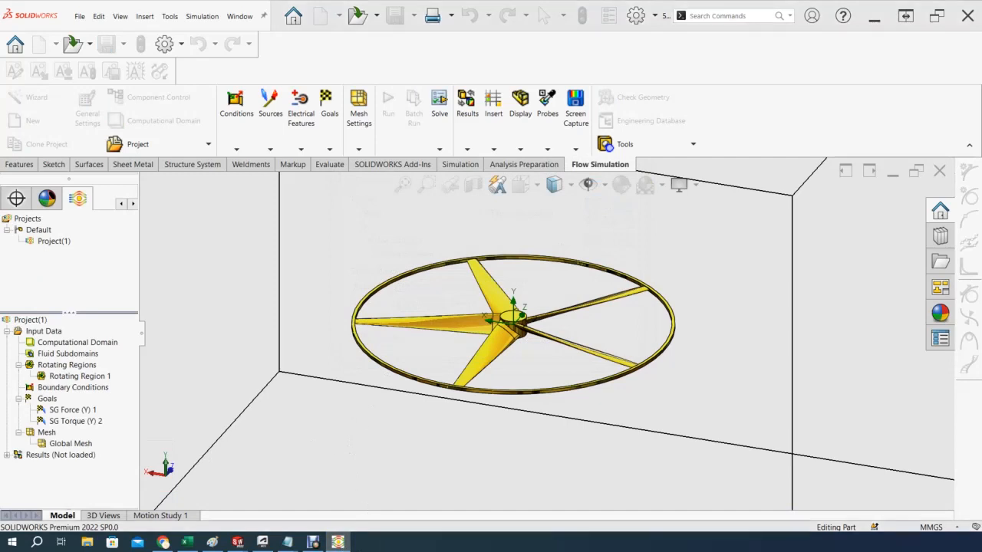
left_click_drag(0, 21, 604, 115)
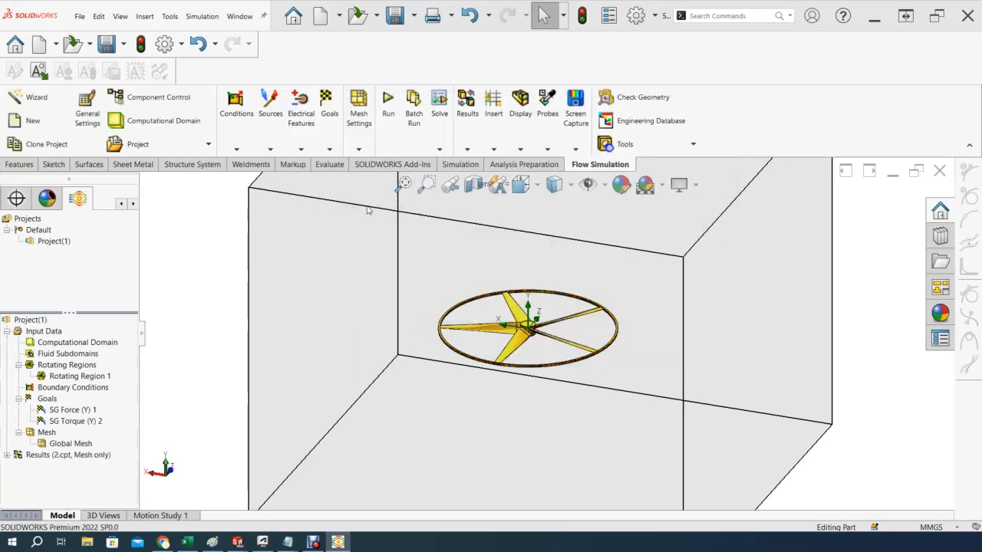
Run a new calculation that only solves, using the existing mesh, with all cores and results loaded at the end.
key("f")
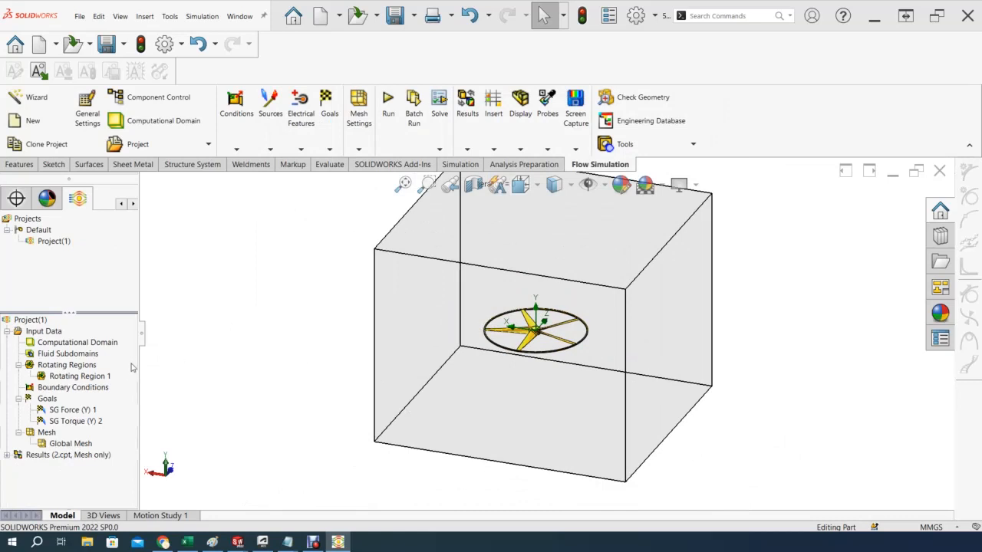
scroll(644, 331, "up", 3)
mouse_move(626, 311)
middle_mouse_down()
mouse_move(583, 258)
mouse_move(613, 292)
mouse_move(651, 300)
mouse_move(652, 313)
mouse_move(632, 314)
middle_mouse_up()
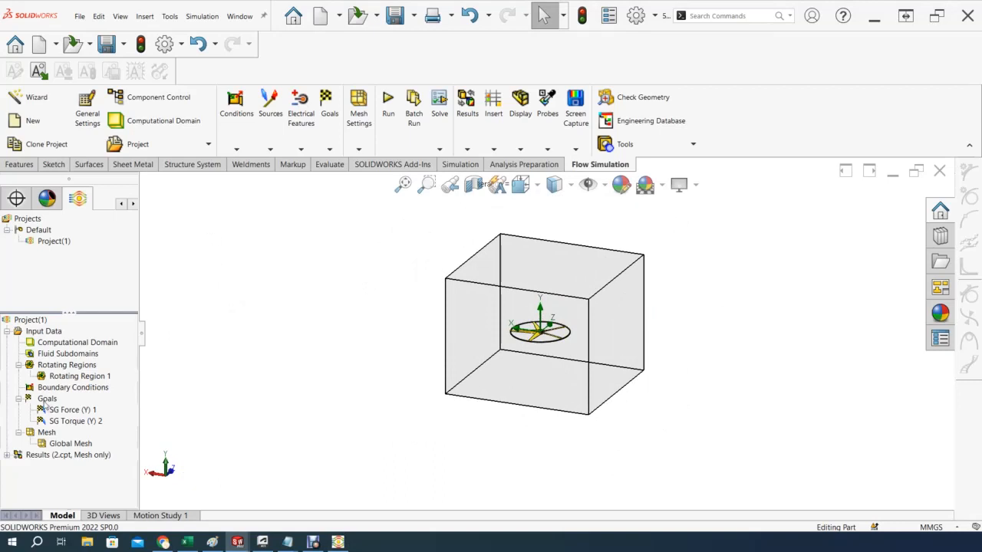
left_click(389, 104)
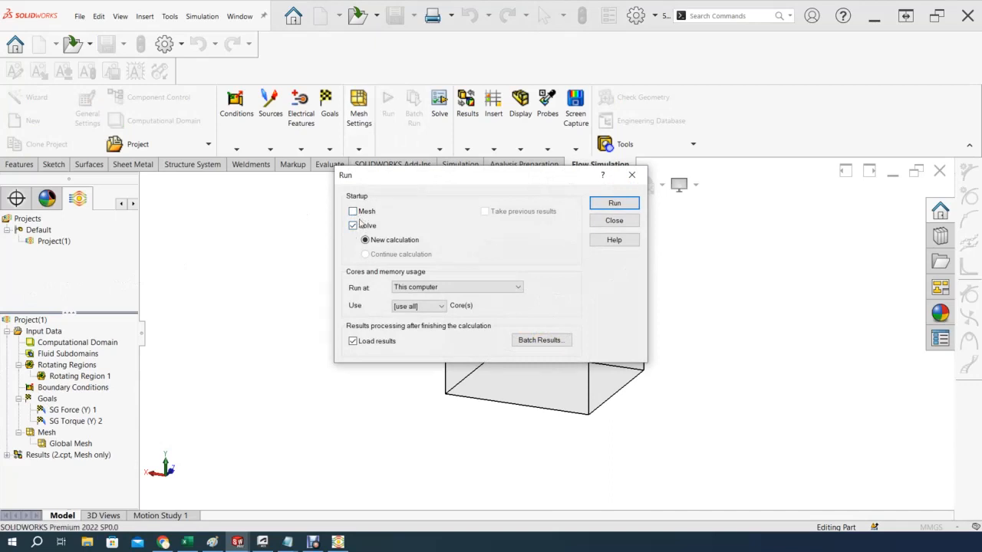
left_click(614, 202)
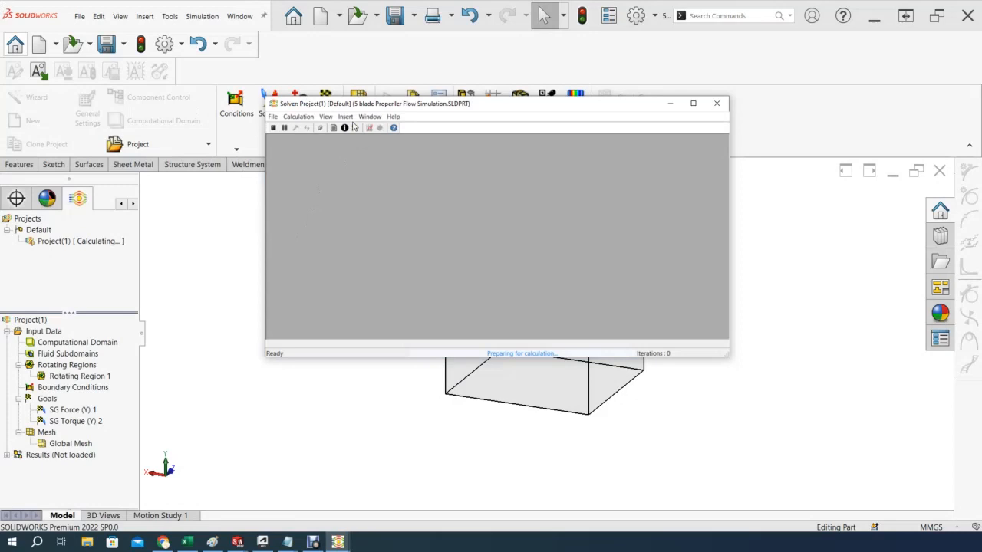
Insert a goal plot in the solver window with both SG Force (Y) 1 and SG Torque (Y) 2.
left_click(345, 117)
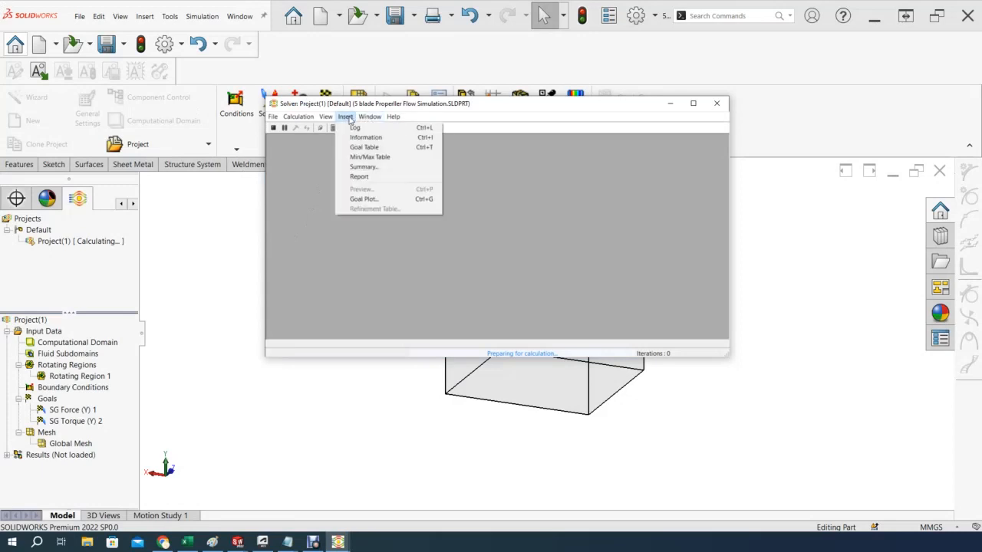
left_click(307, 169)
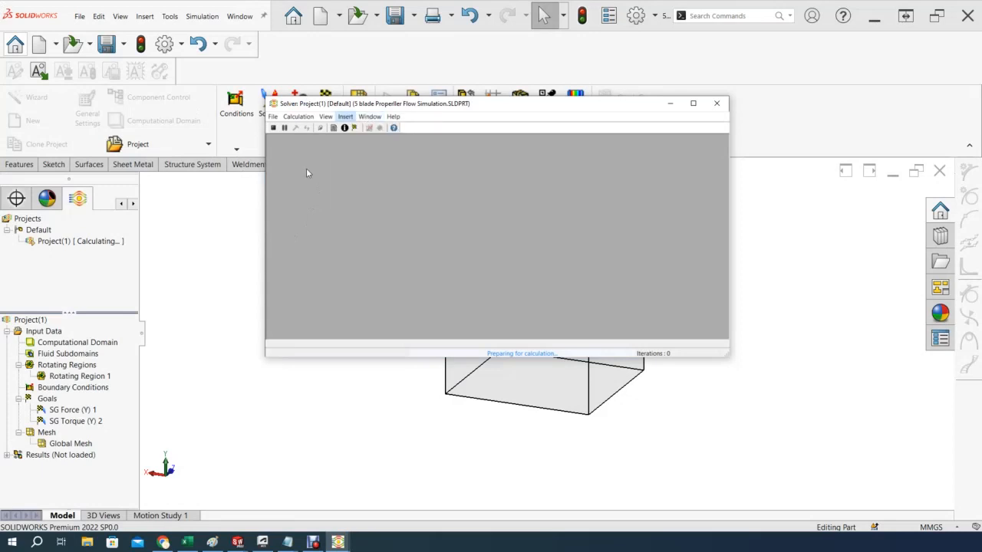
left_click(369, 128)
left_click(403, 203)
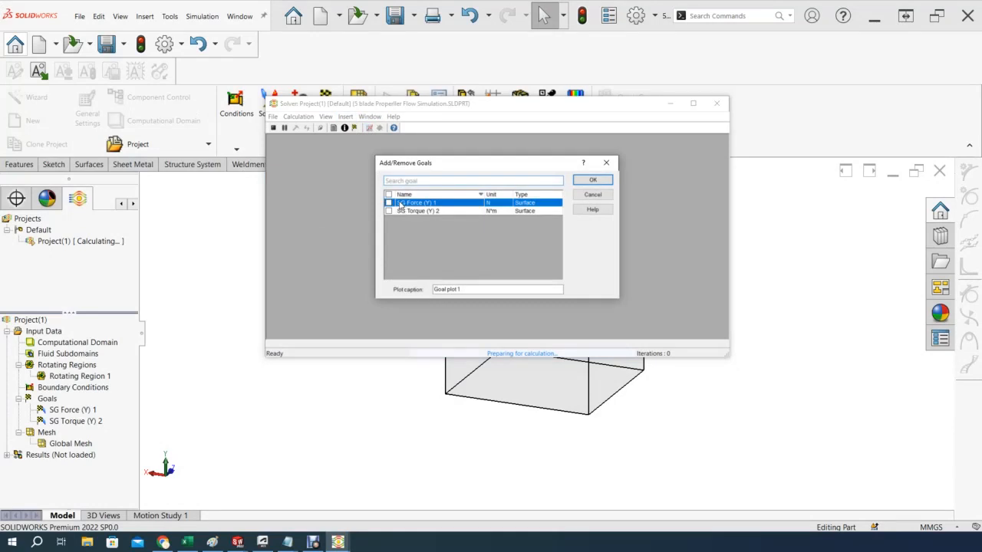
left_click(388, 202)
left_click(389, 211)
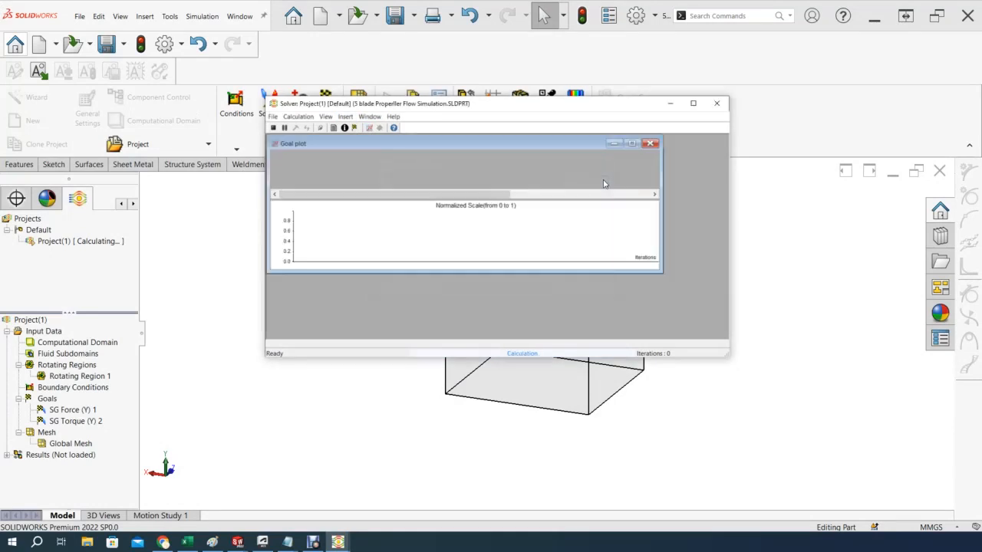
left_click(603, 181)
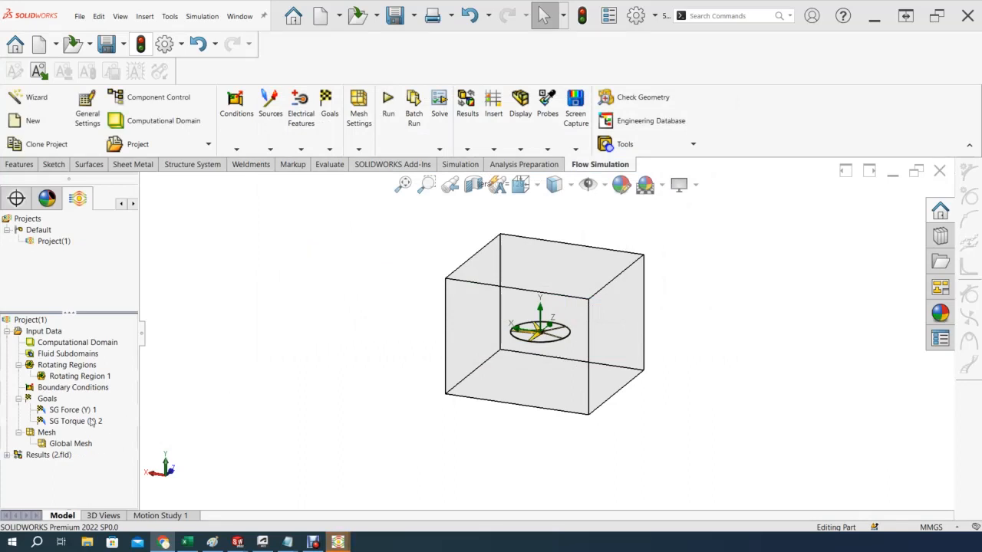
Start a flow trajectories plot from the results and select three faces on two neighbouring blades and a root section as starting points.
left_click(7, 456)
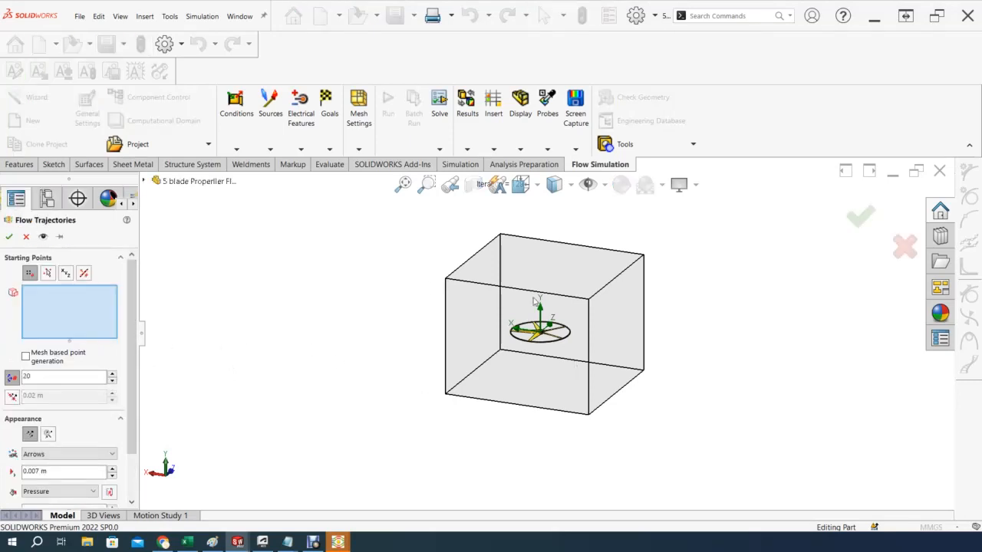
scroll(544, 349, "down", 5)
scroll(544, 336, "down", 2)
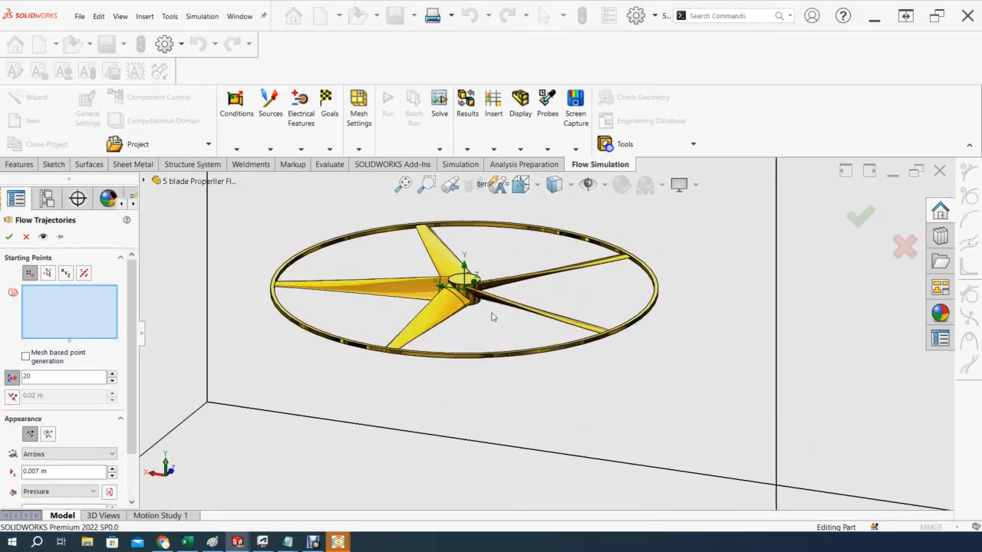
left_click(398, 284)
left_click(445, 285)
left_click(442, 263)
middle_click_drag(469, 278, 494, 351)
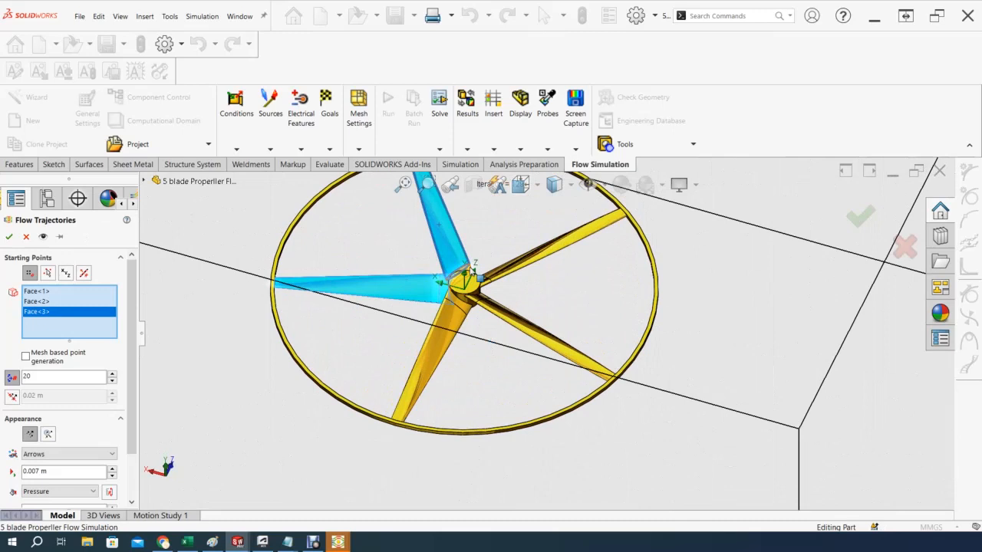
Add the seven faces of the remaining blades and root sections to the trajectories' starting points.
left_click(495, 274)
left_click(507, 275)
scroll(503, 271, "down", 3)
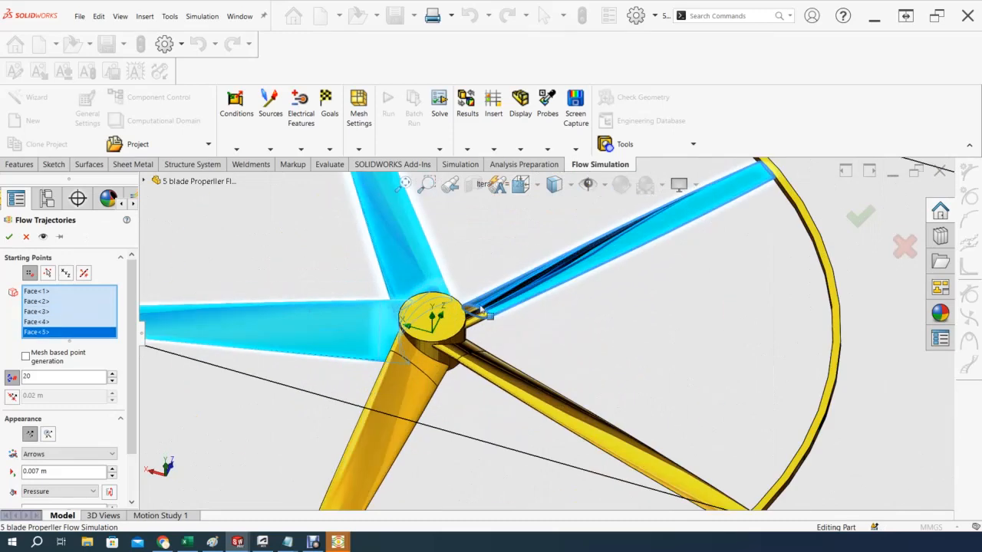
left_click(476, 318)
left_click(502, 381)
left_click(460, 388)
left_click(410, 395)
left_click(409, 364)
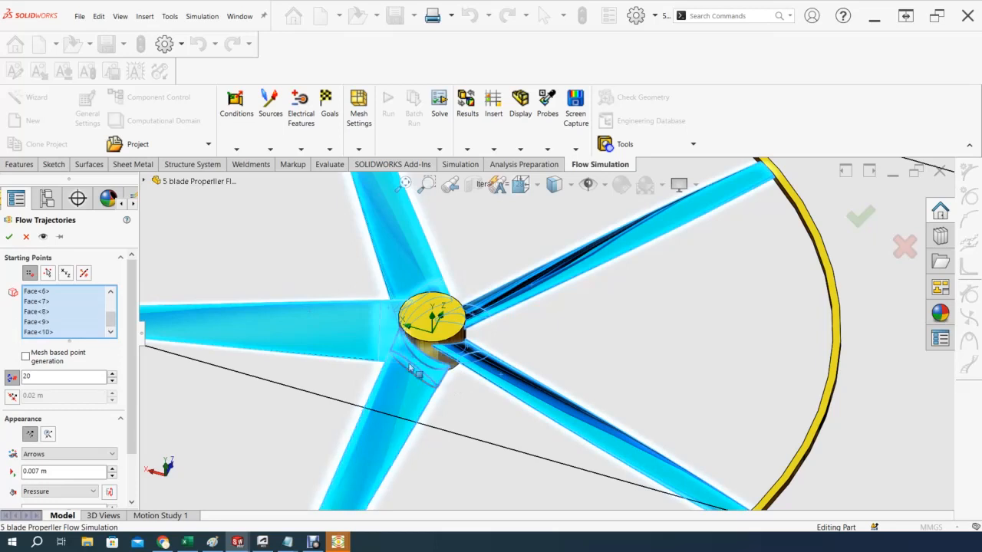
Set the number of trajectory points to 50 and colour the arrows by Velocity (Y).
scroll(407, 375, "up", 5)
middle_click_drag(442, 359, 438, 329)
left_click_drag(50, 384, 7, 384)
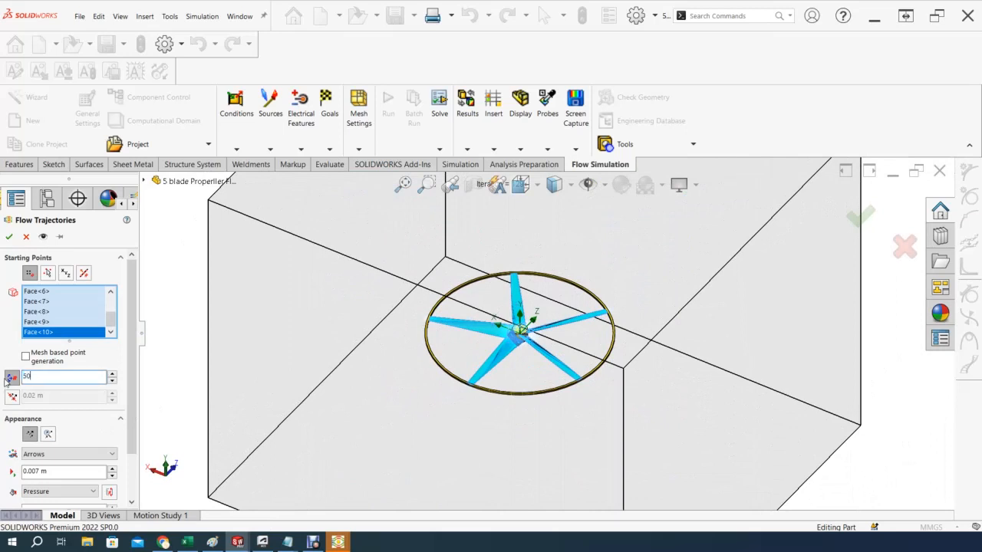
type("50")
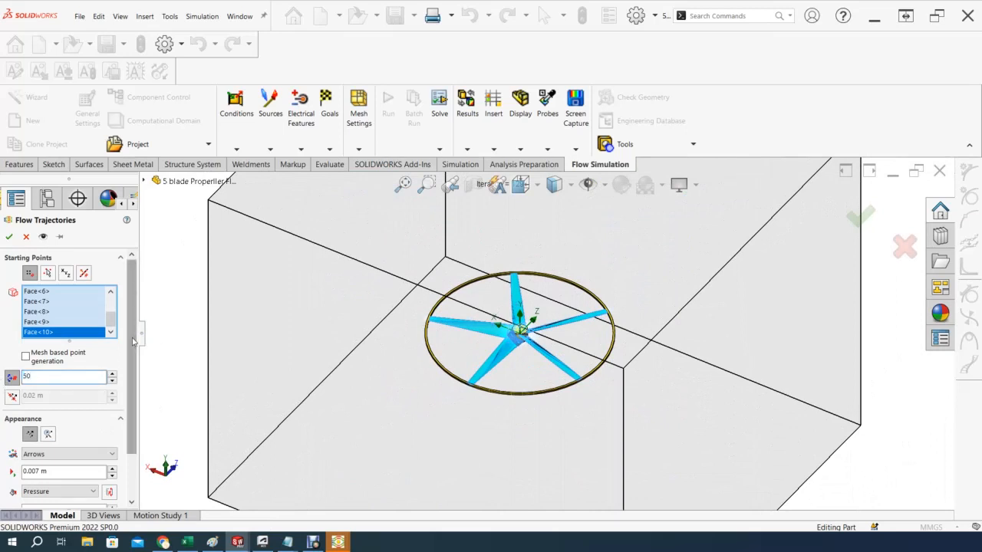
scroll(140, 397, "down", 2)
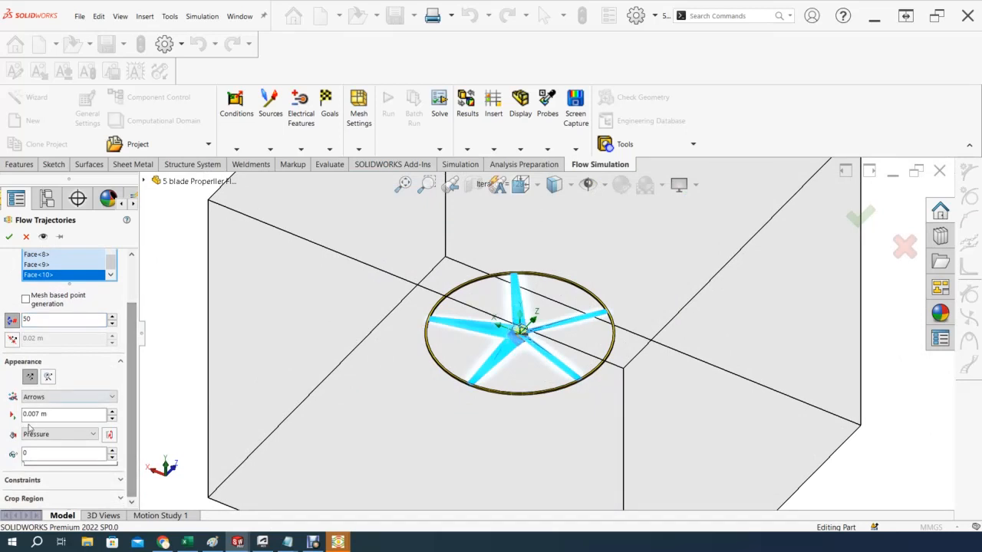
left_click(94, 435)
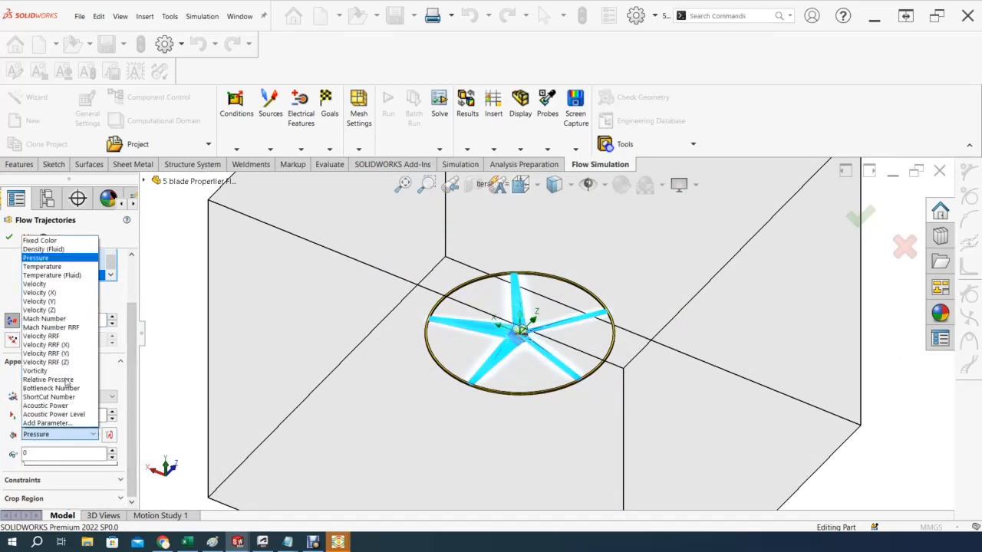
left_click(37, 302)
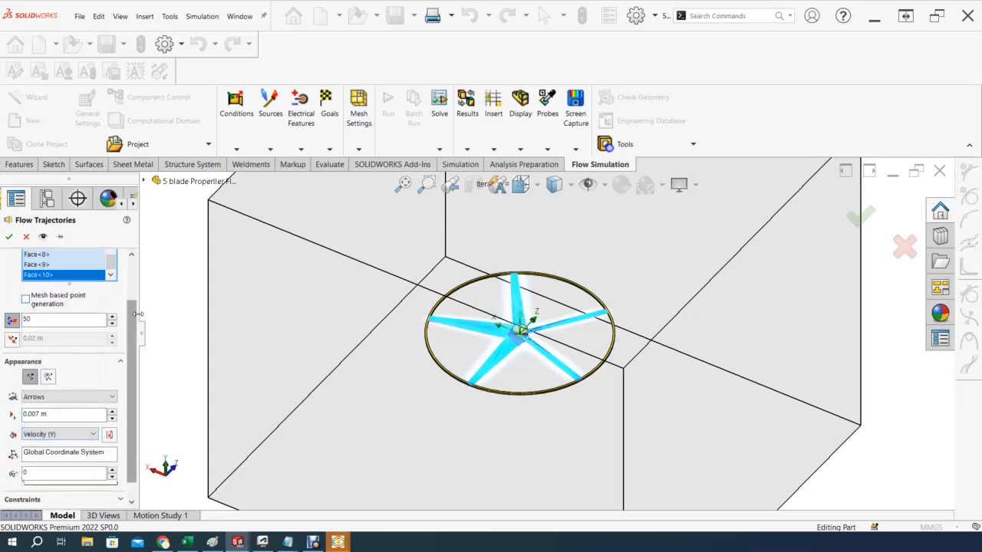
Generate the flow trajectories plot with the current starting faces and appearance settings.
left_click_drag(131, 319, 66, 248)
left_click(7, 238)
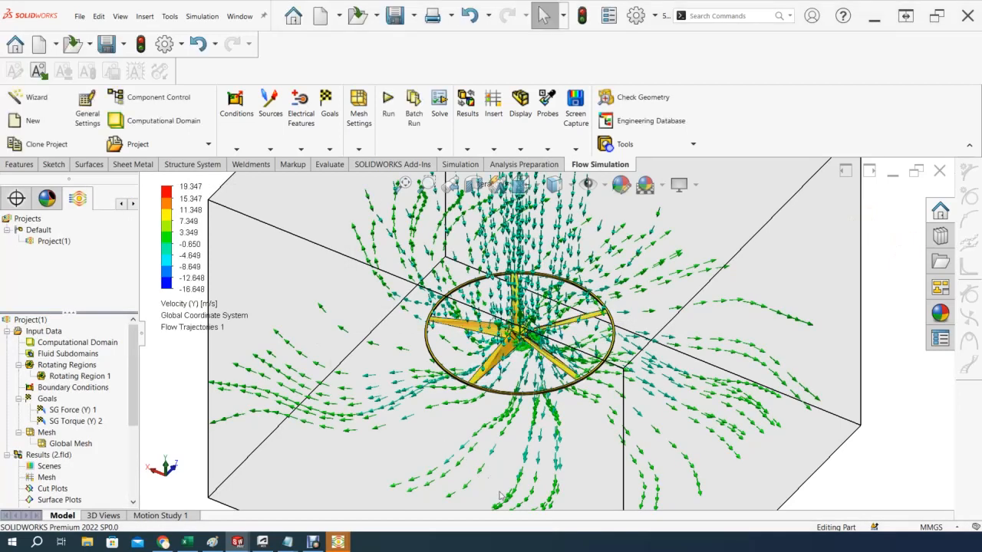
Examine the velocity arrows around the propeller and hub from the front, from below and across the whole computational domain.
scroll(478, 432, "up", 3)
scroll(571, 355, "down", 3)
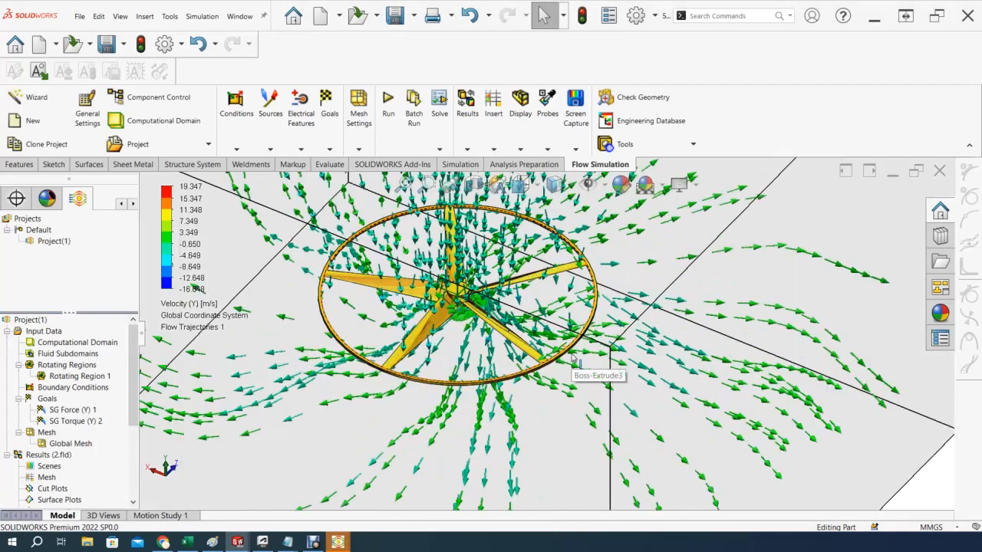
key("ctrl+1")
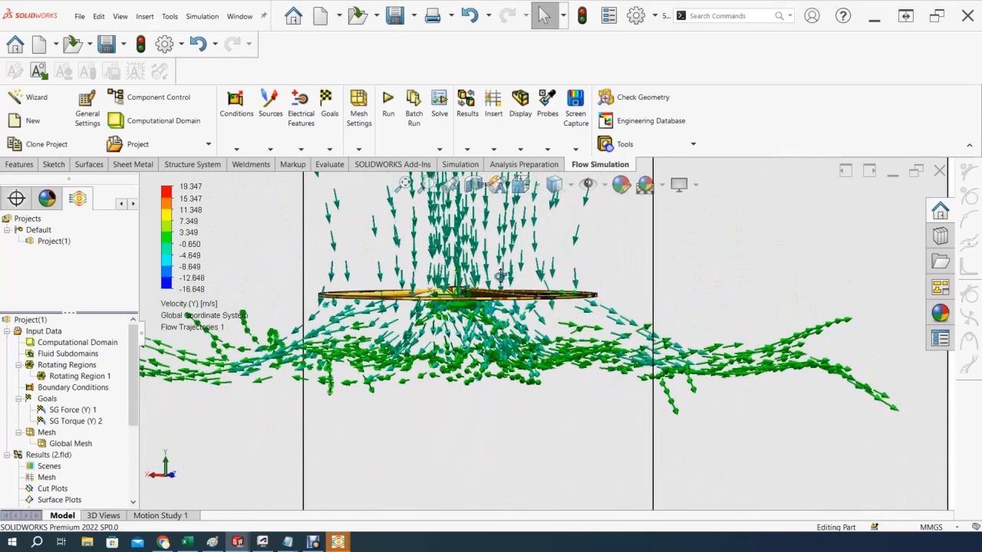
scroll(500, 276, "down", 4)
scroll(384, 323, "down", 2)
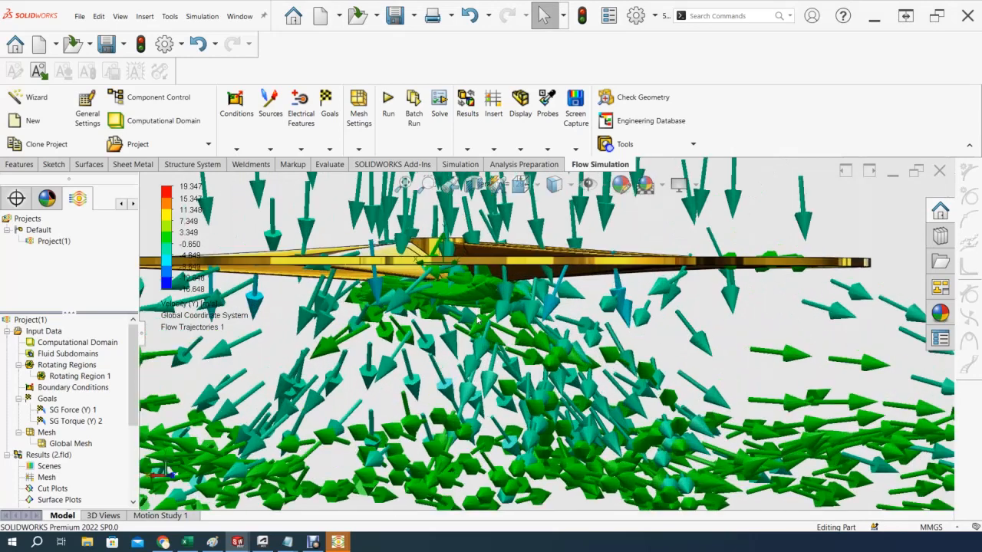
middle_click_drag(469, 336, 399, 270)
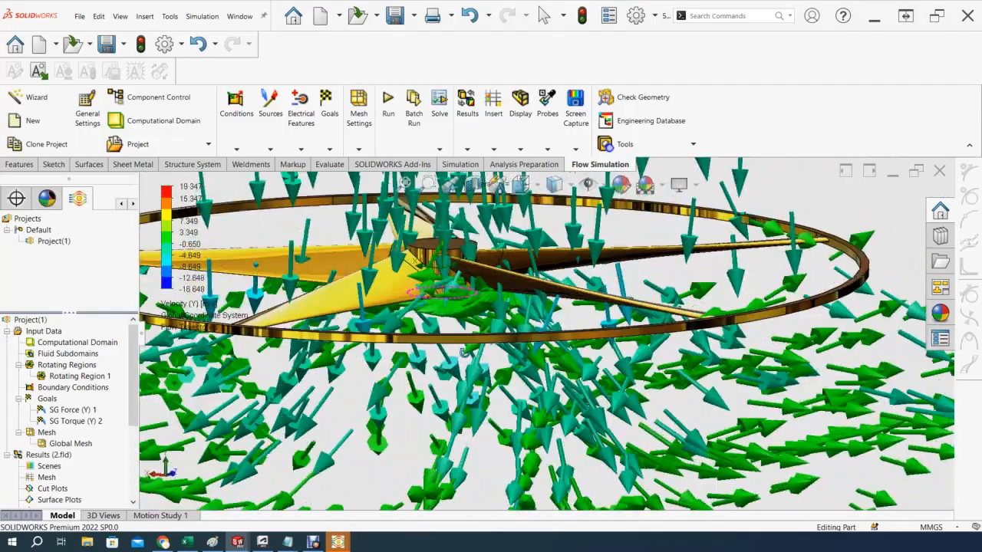
middle_click_drag(453, 367, 459, 449)
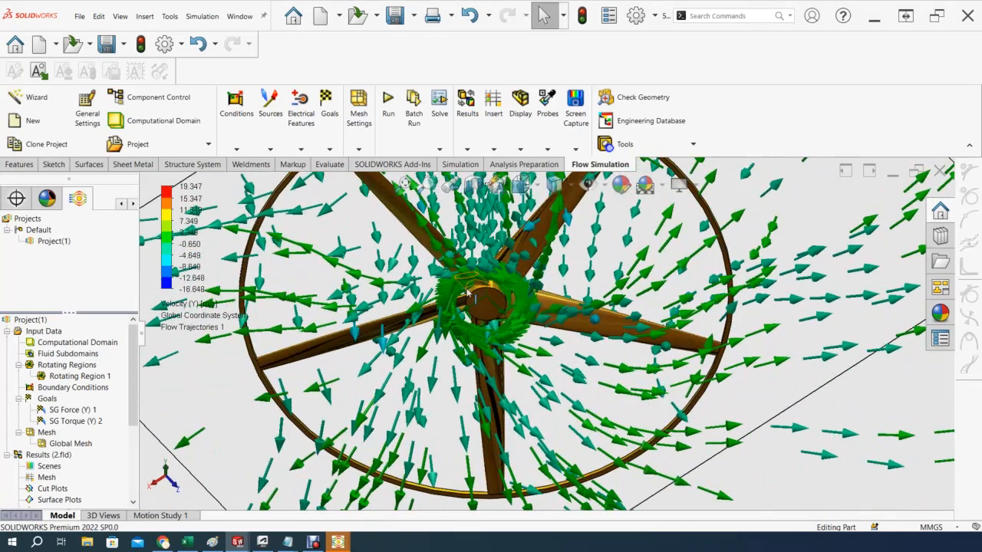
scroll(487, 300, "down", 6)
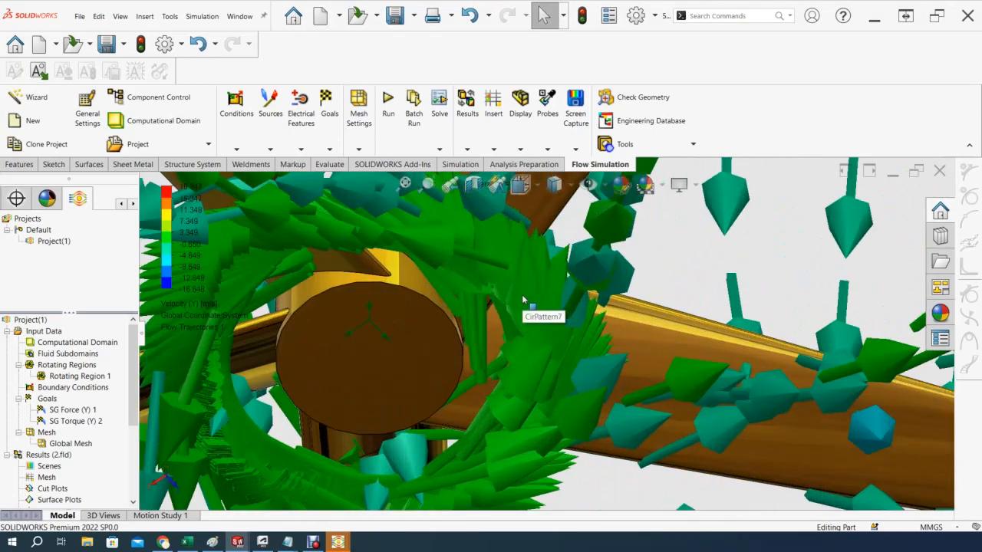
scroll(523, 299, "up", 5)
scroll(529, 304, "up", 2)
middle_click_drag(534, 252, 503, 338)
mouse_move(514, 387)
middle_mouse_down()
mouse_move(520, 394)
mouse_move(526, 383)
middle_mouse_up()
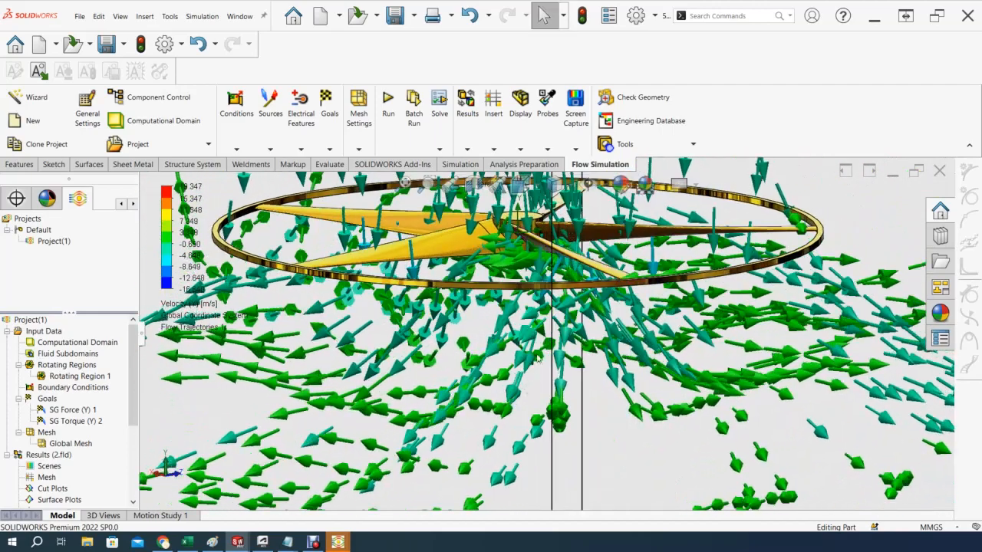
scroll(537, 357, "up", 3)
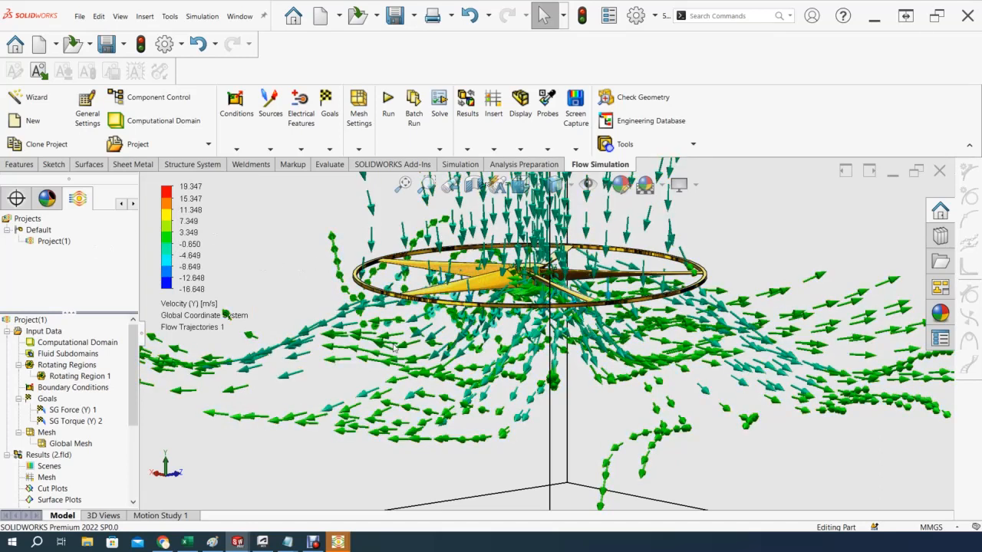
scroll(509, 379, "up", 3)
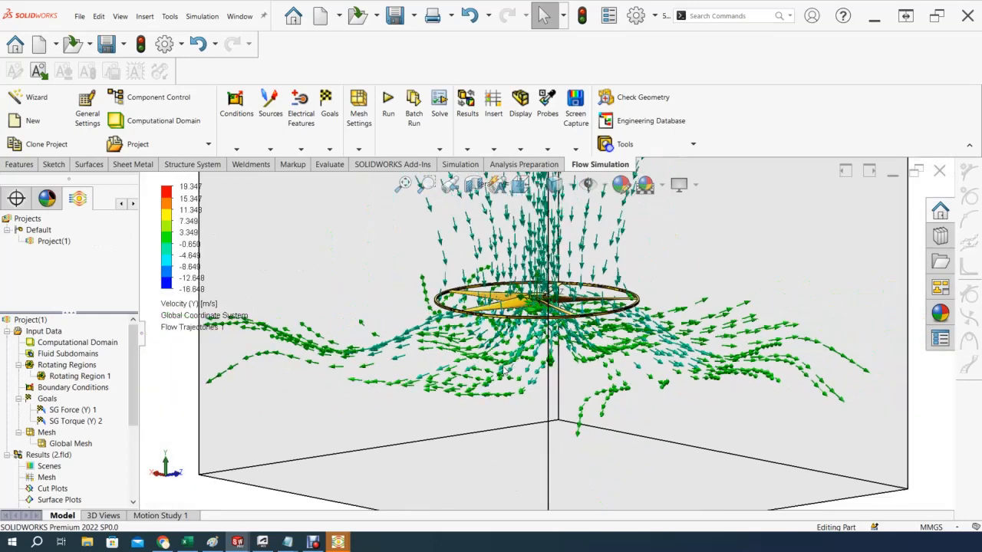
mouse_move(504, 371)
middle_mouse_down()
mouse_move(505, 385)
mouse_move(574, 375)
mouse_move(499, 354)
mouse_move(514, 369)
middle_mouse_up()
scroll(514, 369, "up", 2)
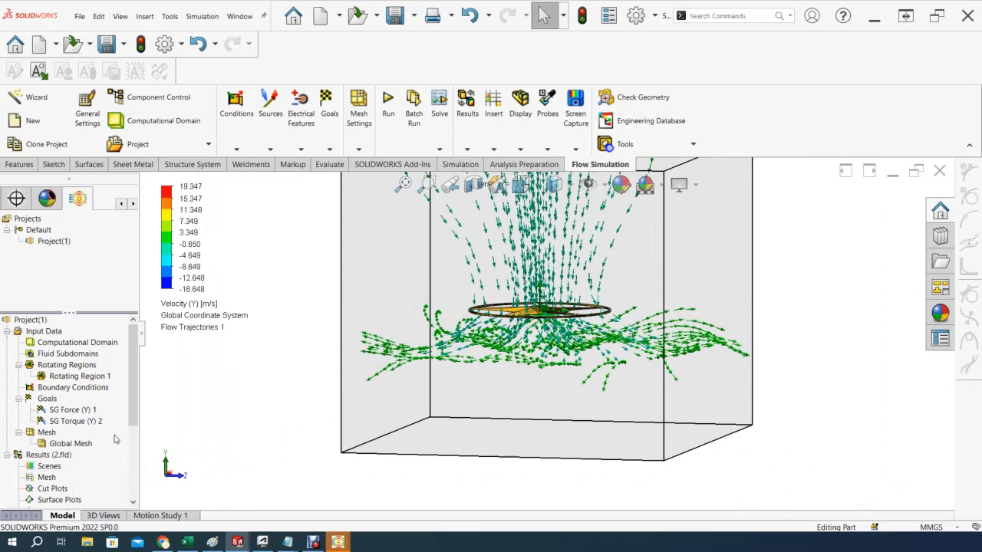
Play the Flow Trajectories 1 animation, view the moving arrows from the side and from above, and stop the playback.
scroll(127, 412, "down", 3)
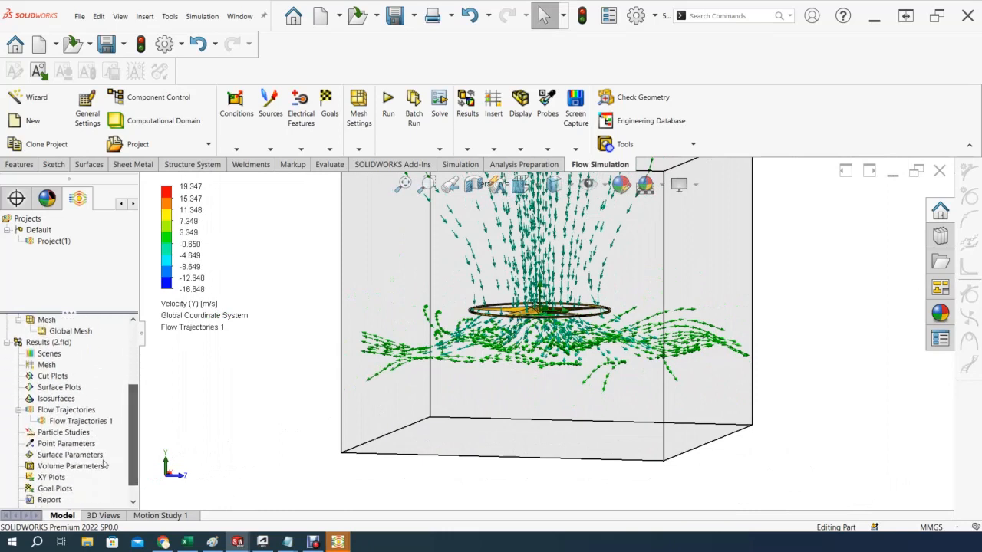
right_click(76, 421)
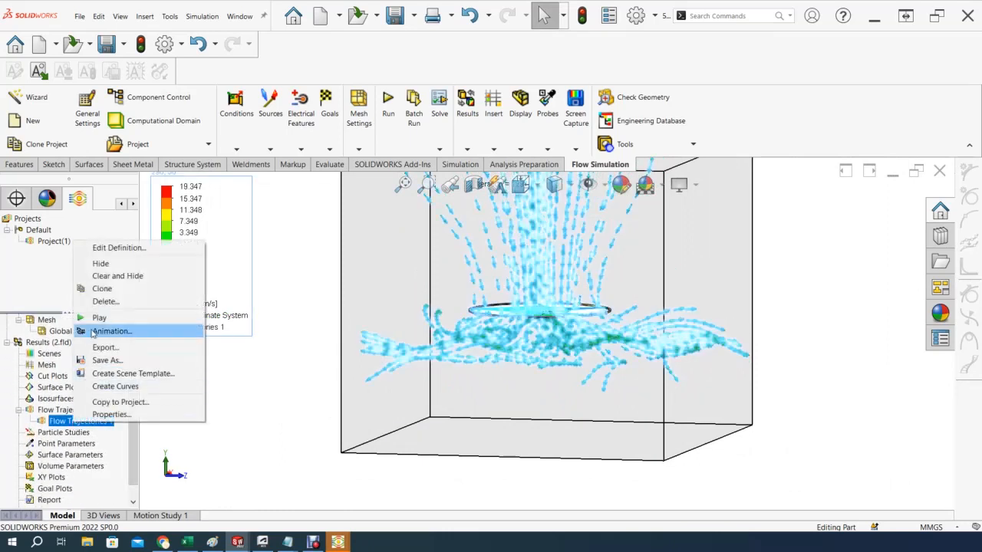
left_click(92, 319)
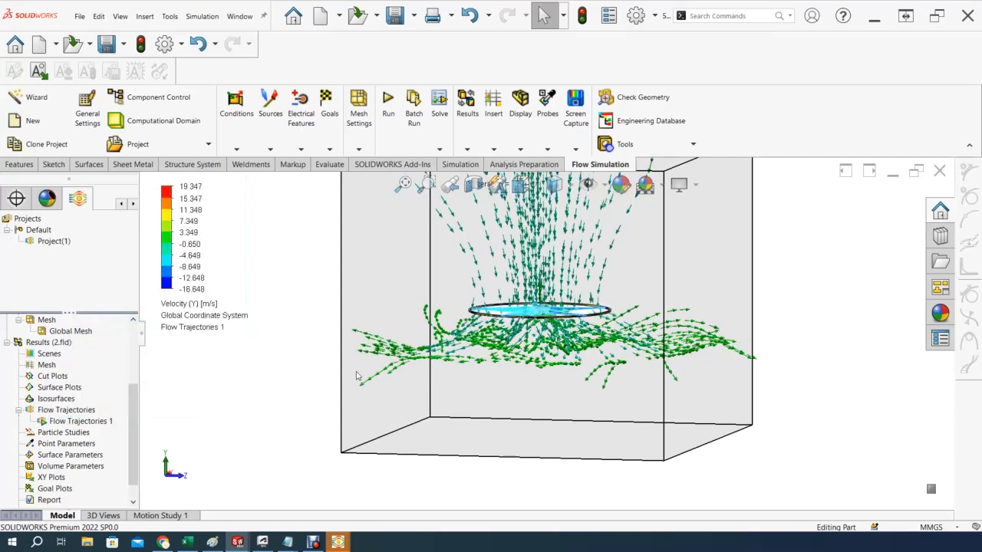
middle_click_drag(520, 375, 513, 342)
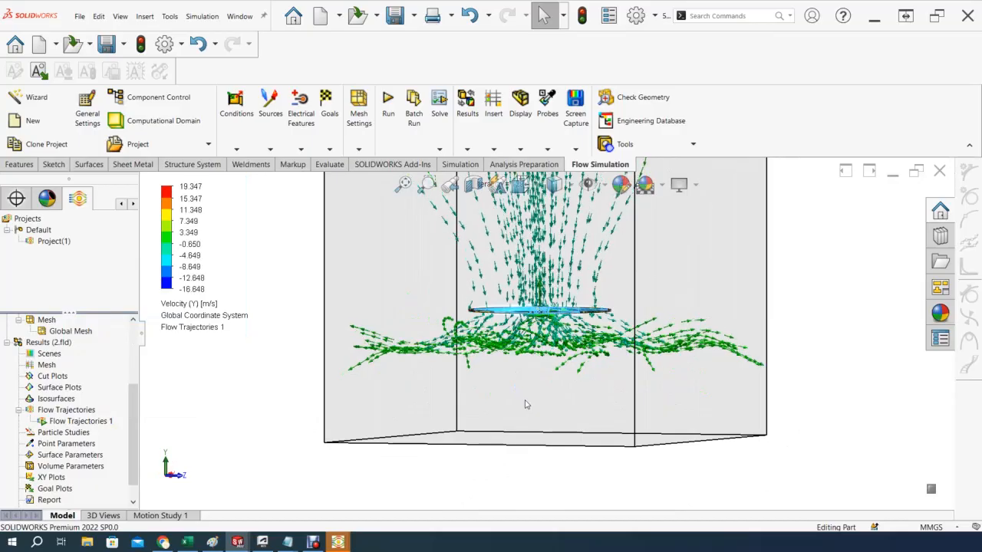
scroll(535, 355, "down", 4)
middle_click_drag(535, 350, 586, 398)
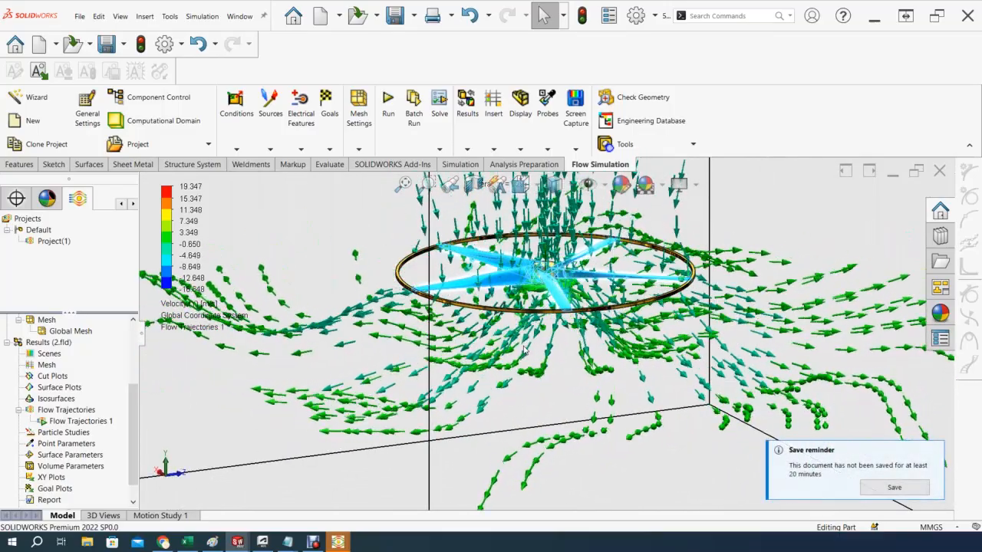
middle_click_drag(523, 350, 488, 215)
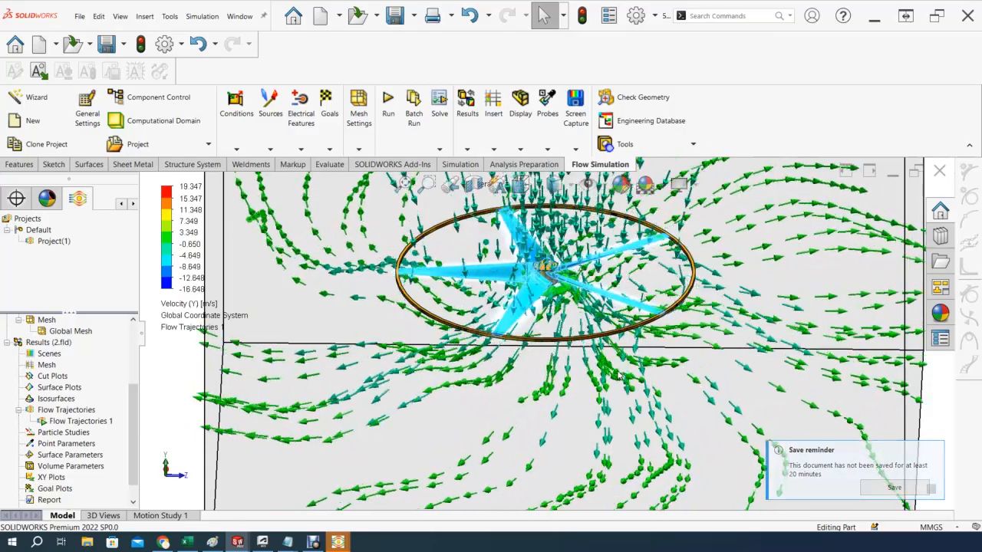
middle_click_drag(569, 440, 566, 419)
right_click(67, 422)
left_click(95, 315)
key("f")
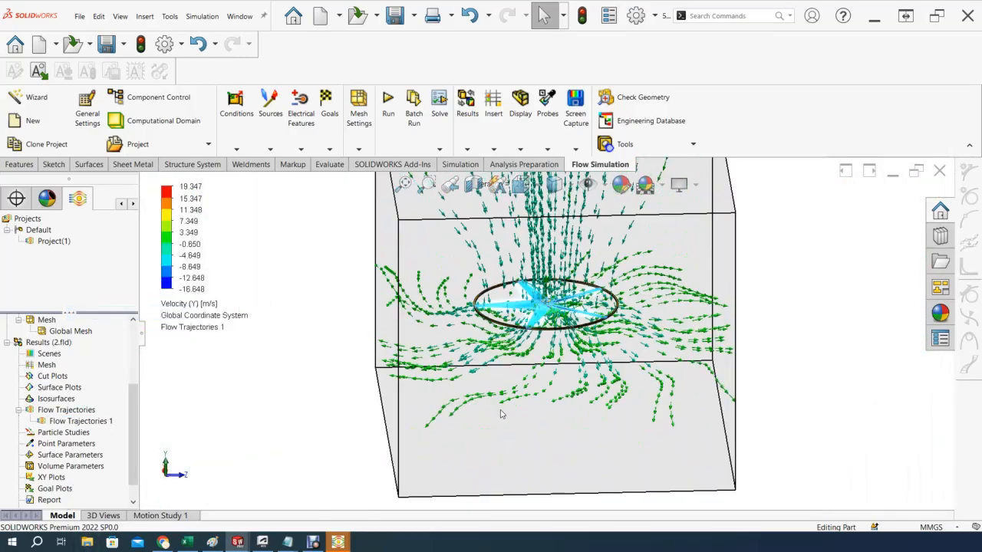
Insert a goal plot with SG Force (Y) 1 and SG Torque (Y) 2 and show its summary table.
left_click_drag(133, 423, 151, 454)
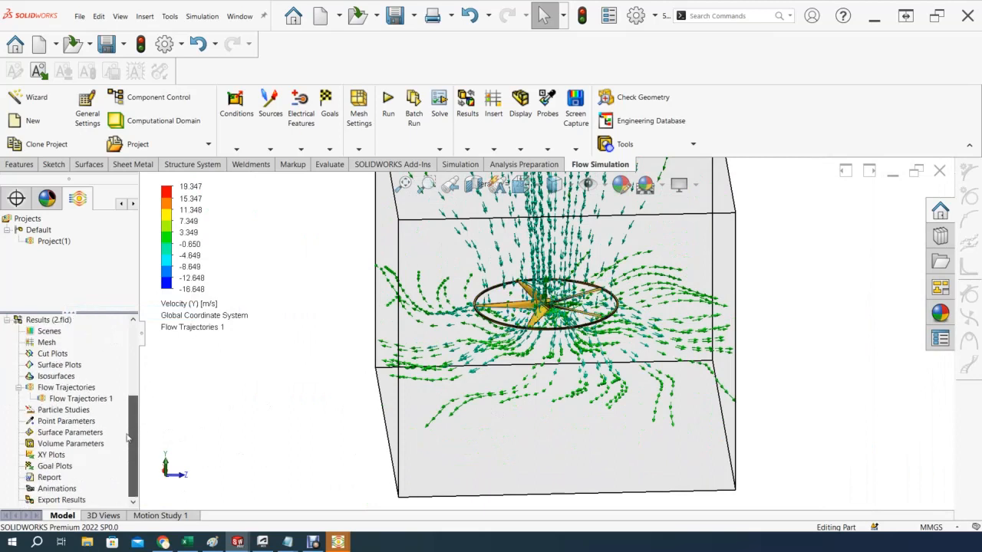
right_click(52, 466)
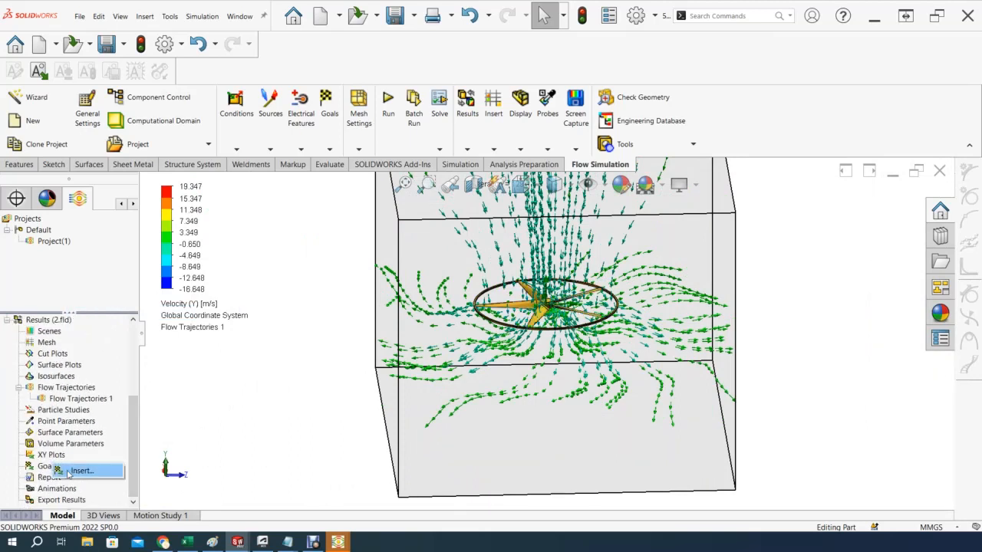
left_click(73, 471)
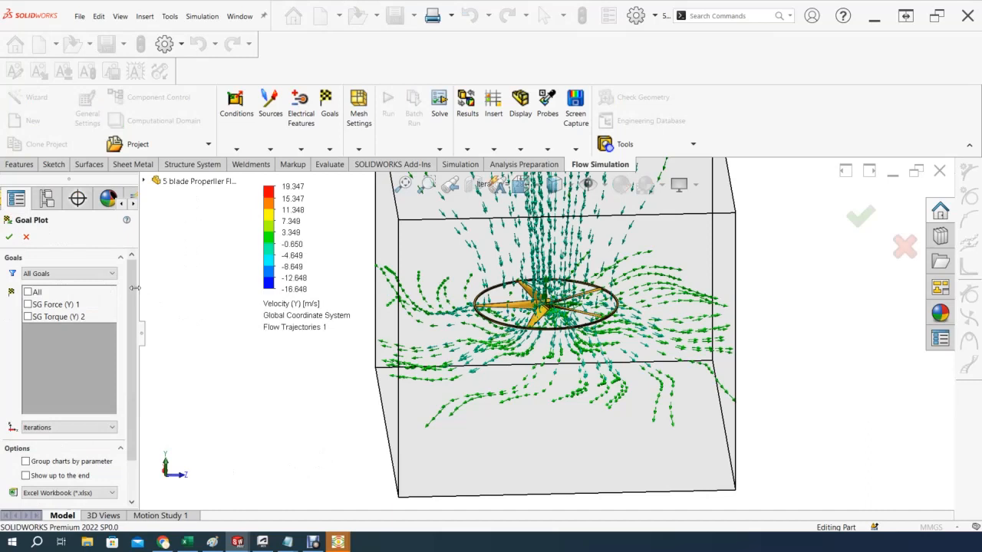
left_click(28, 305)
left_click(28, 317)
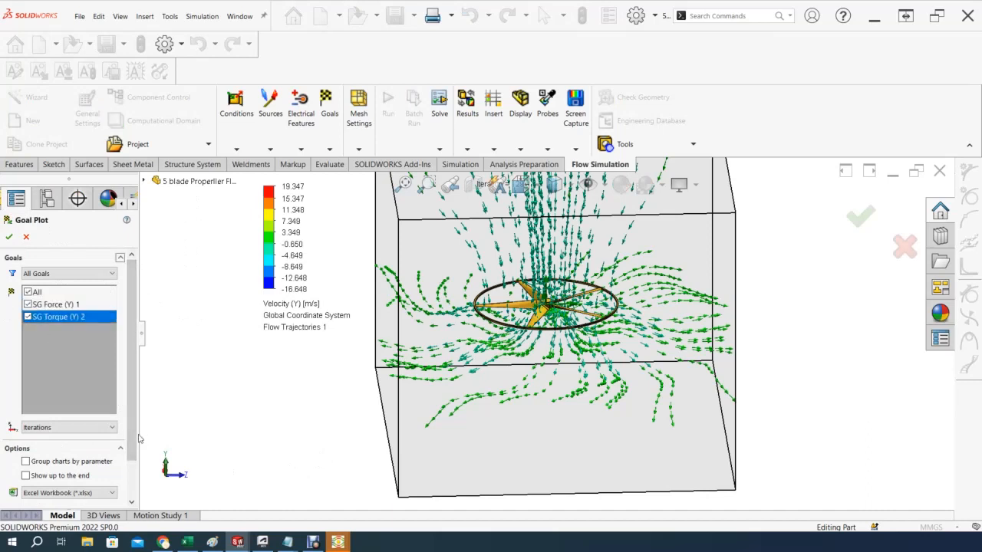
left_click_drag(132, 440, 139, 476)
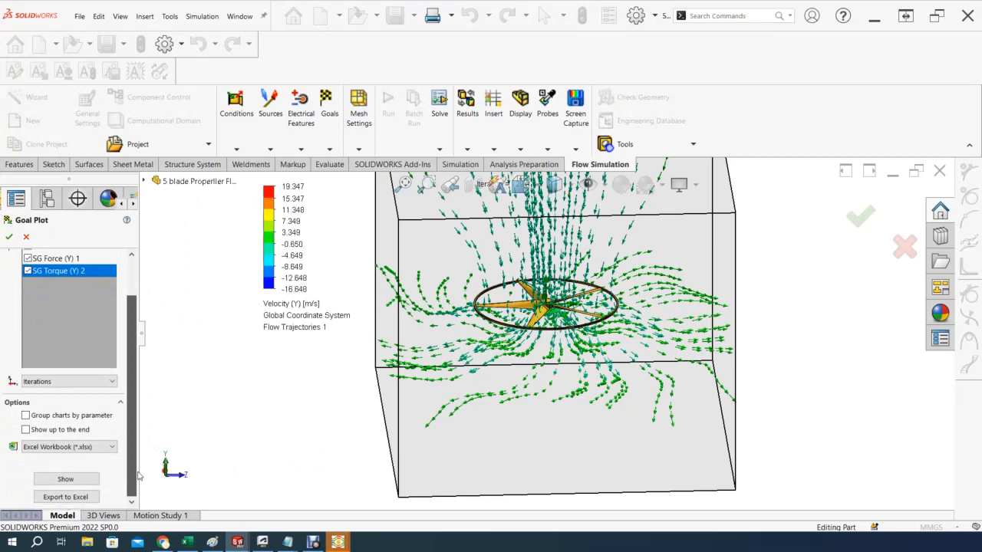
left_click(89, 478)
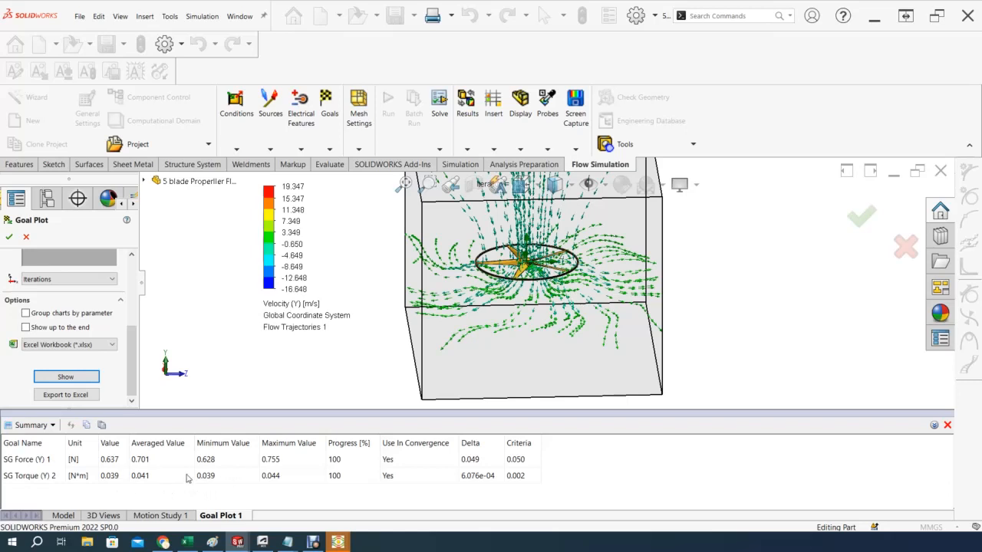
Copy the Value cells of both goals from the summary and paste them into H42:H43 of the Propeller Parameters workbook in Excel.
left_click_drag(111, 459, 122, 481)
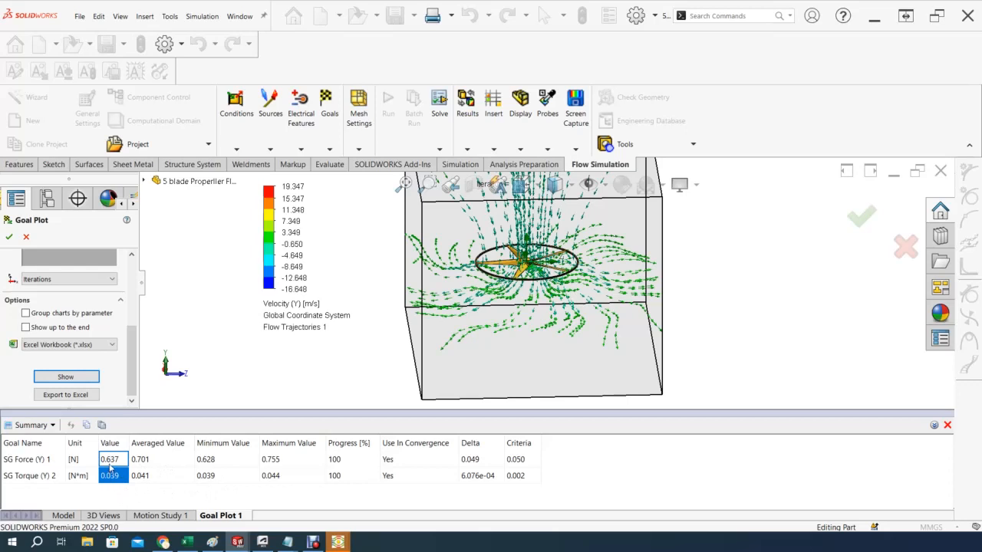
right_click(111, 463)
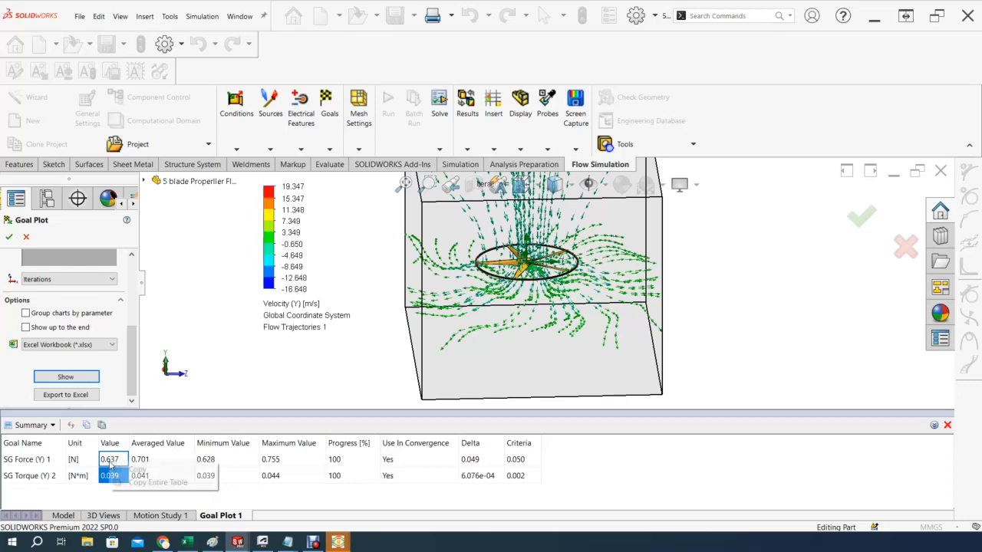
left_click(136, 470)
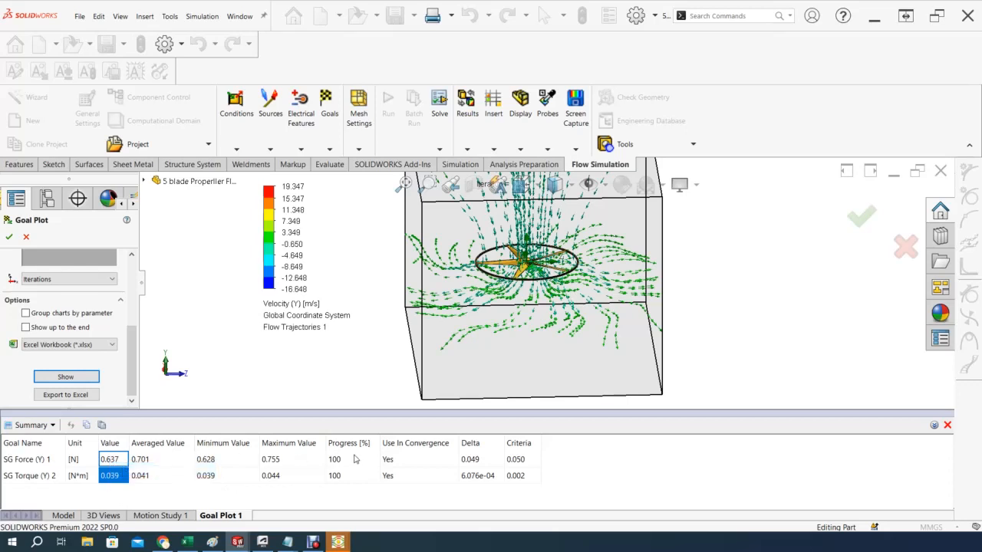
left_click(187, 542)
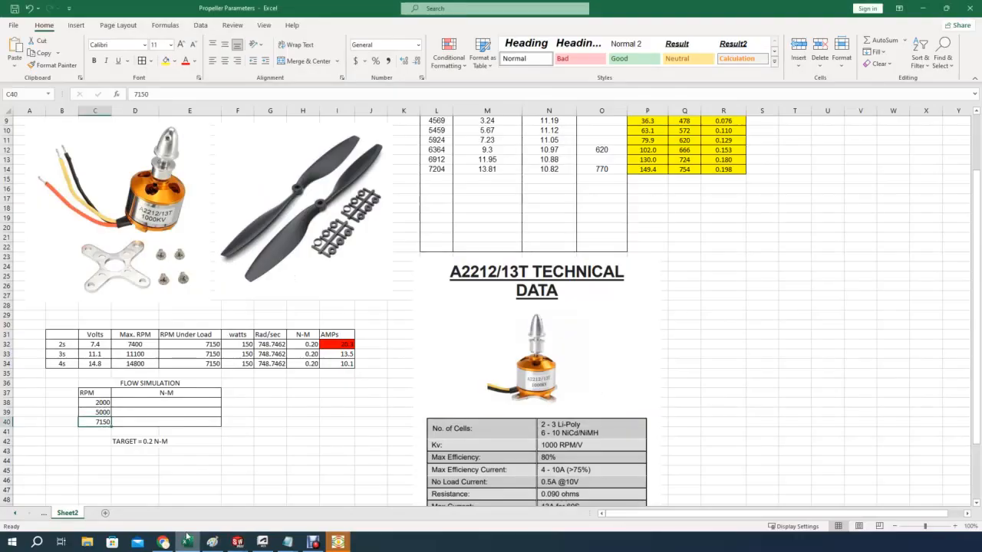
left_click(291, 440)
right_click(291, 440)
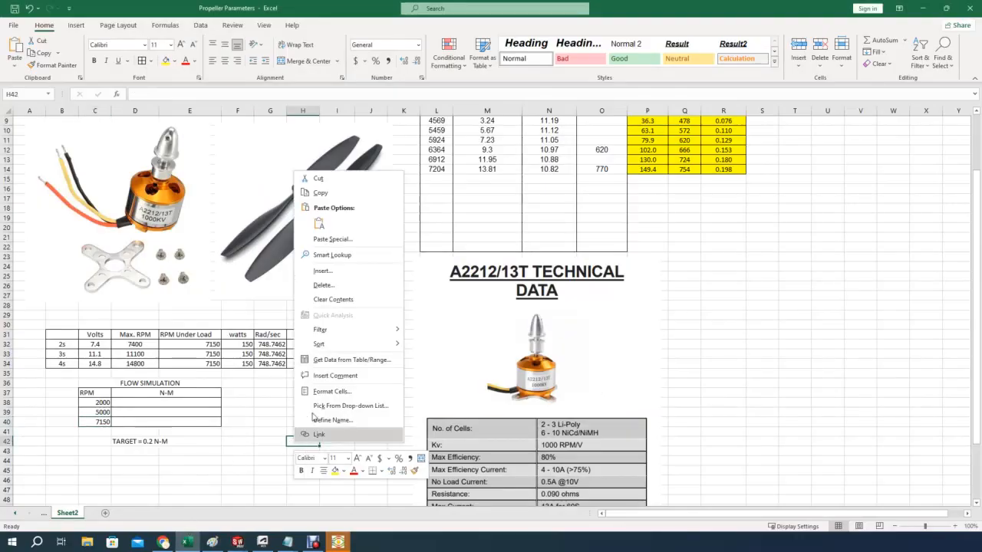
left_click(319, 223)
left_click(273, 483)
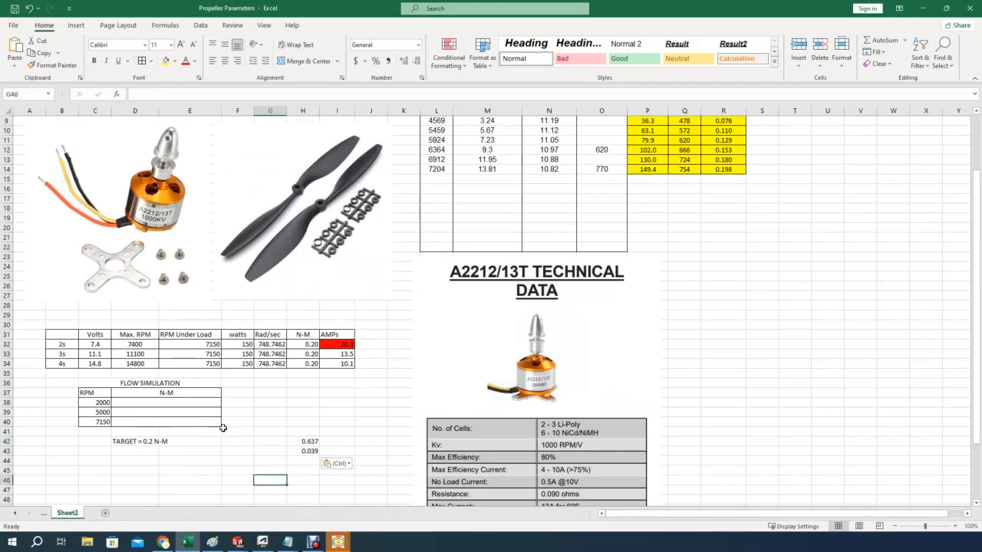
Copy the torque value 0.039 from H43 into the N-M cell of the 2000 RPM row in the flow simulation table.
left_click(303, 450)
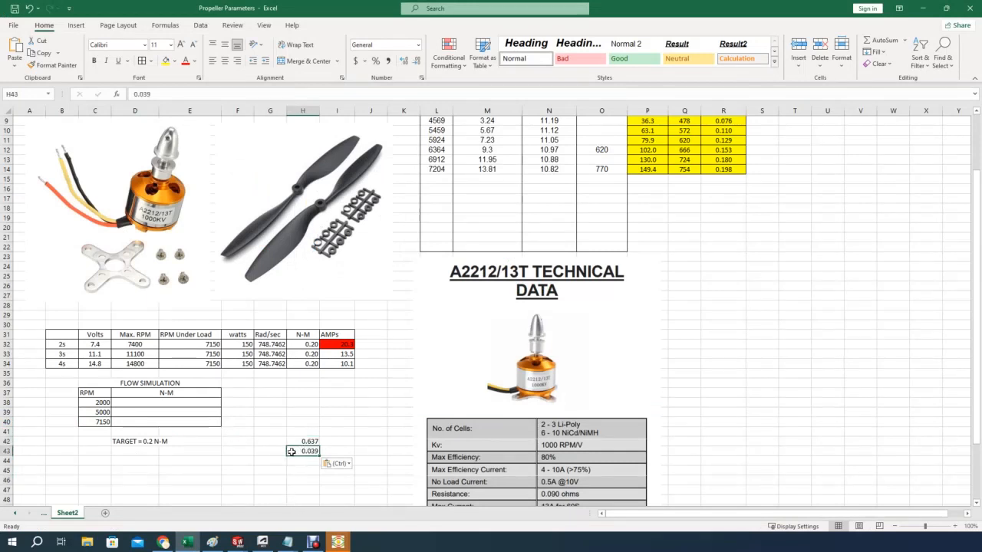
key("ctrl+c")
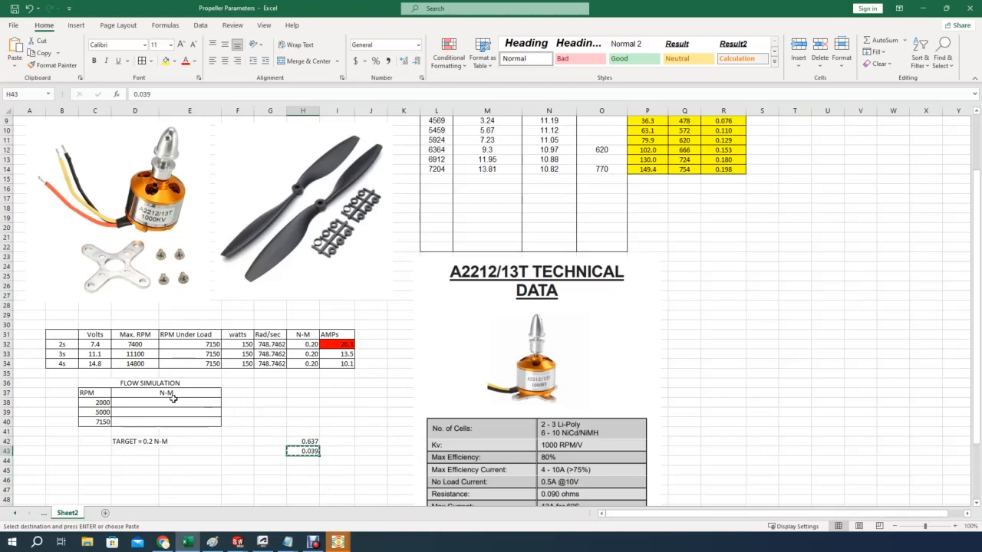
left_click(176, 399)
key("ctrl+v")
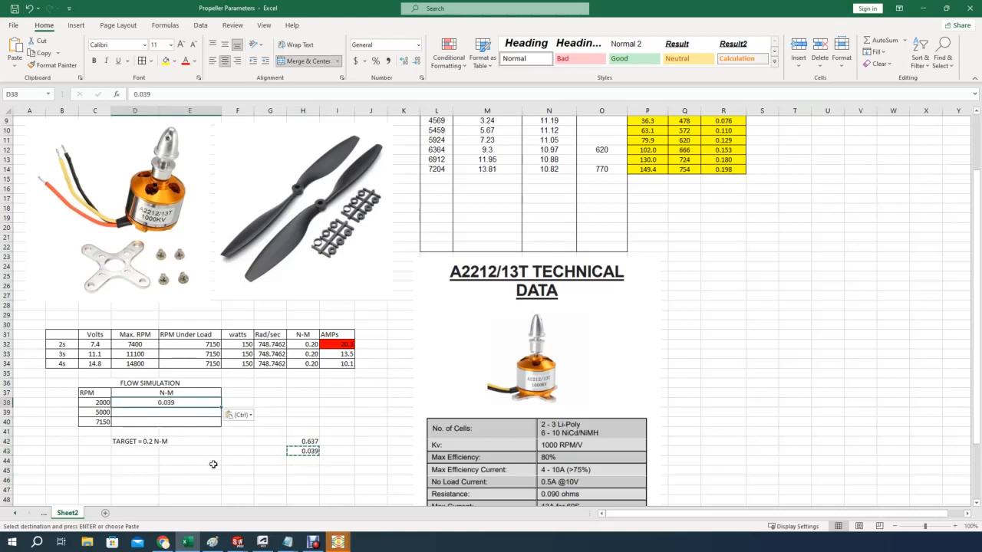
left_click(211, 461)
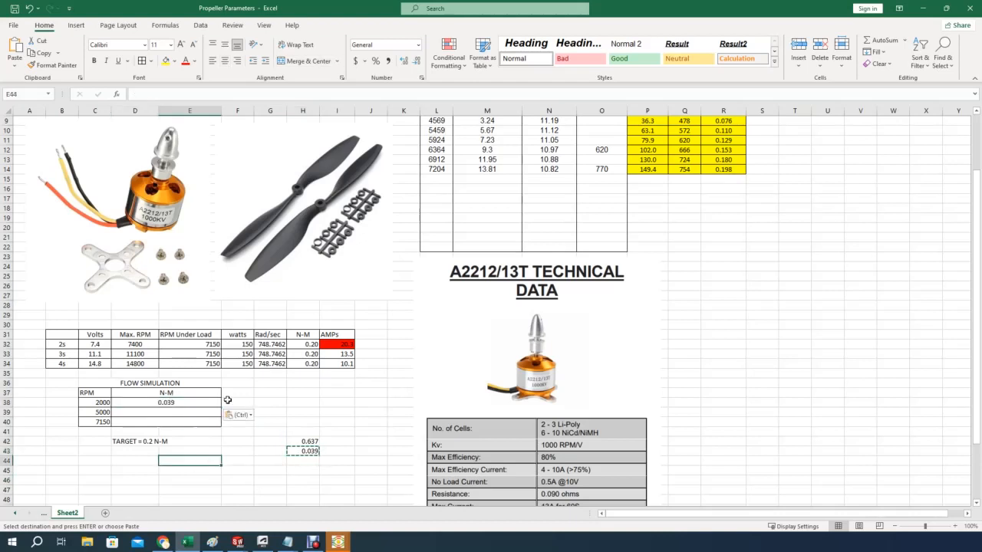
left_click(228, 400)
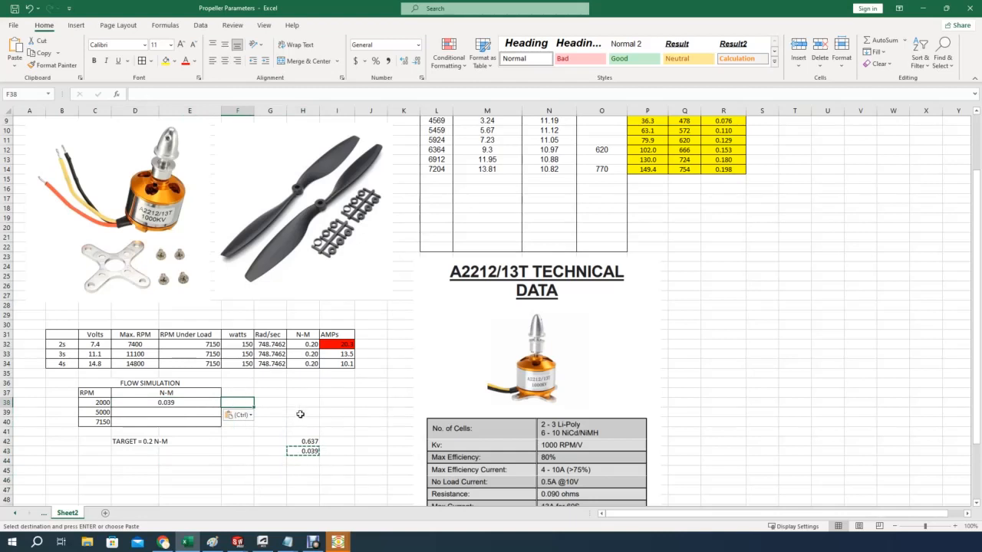
Enter 64 in cell F38, beside the torque of the 2000 RPM row.
type("0")
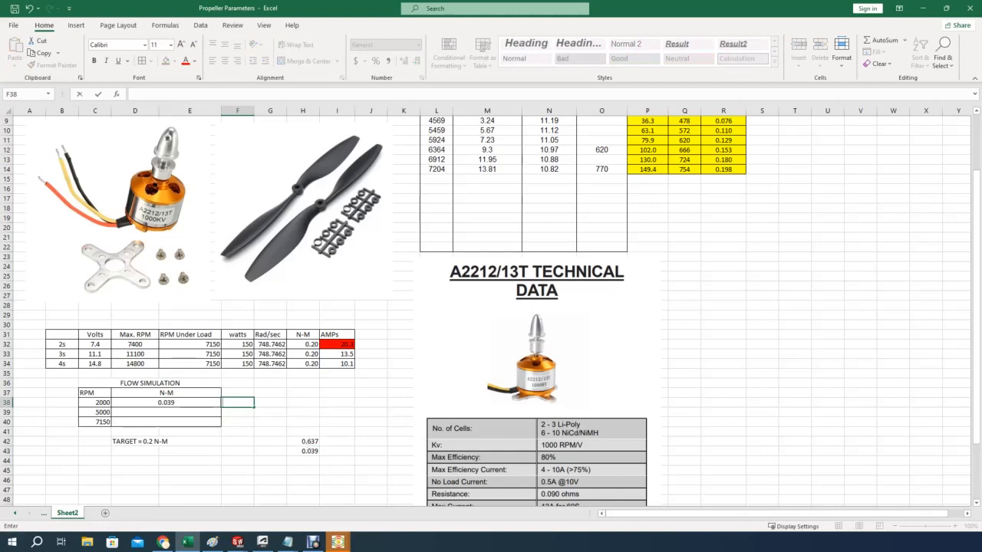
key("alt+Tab")
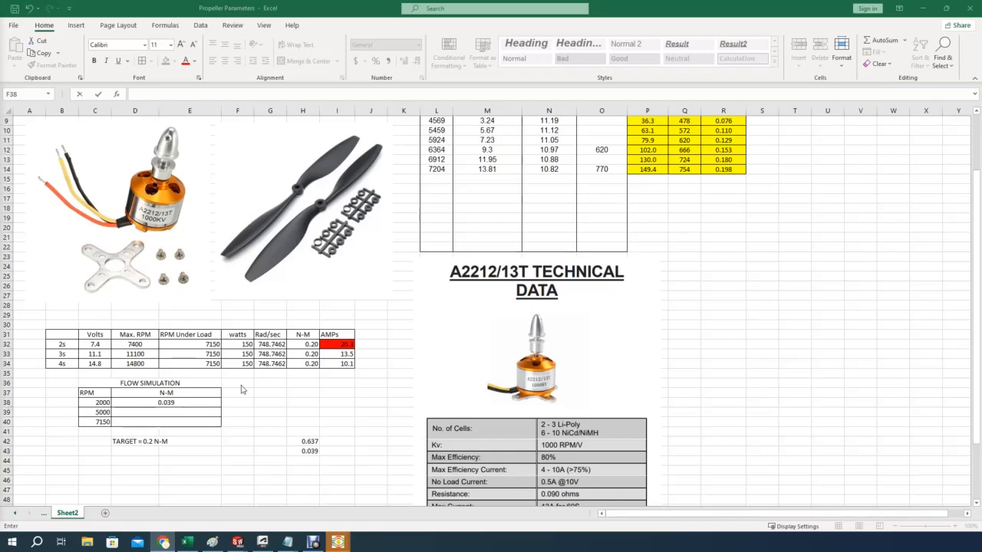
left_click(224, 407)
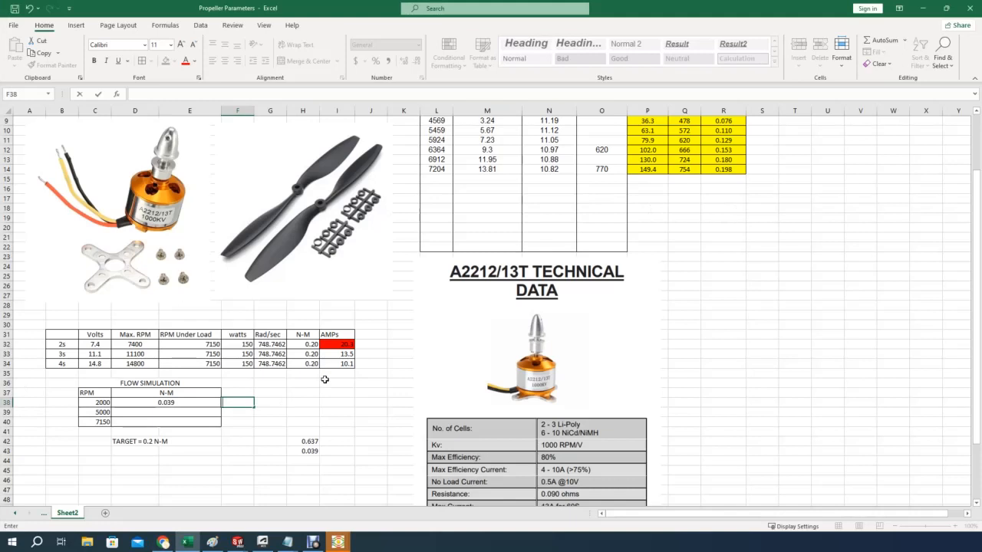
key("Return")
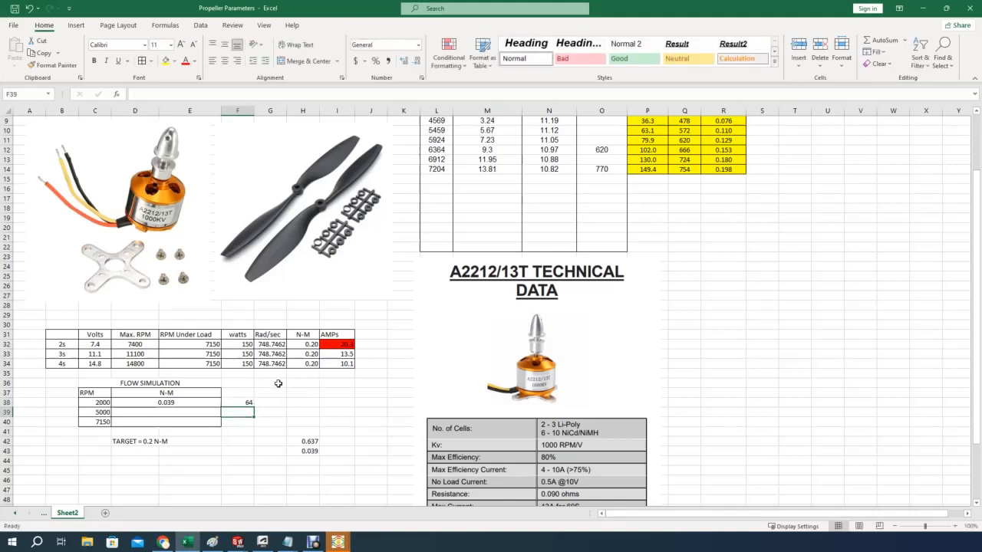
Add the column header THRUST in cell F37 of the flow simulation table.
left_click(251, 391)
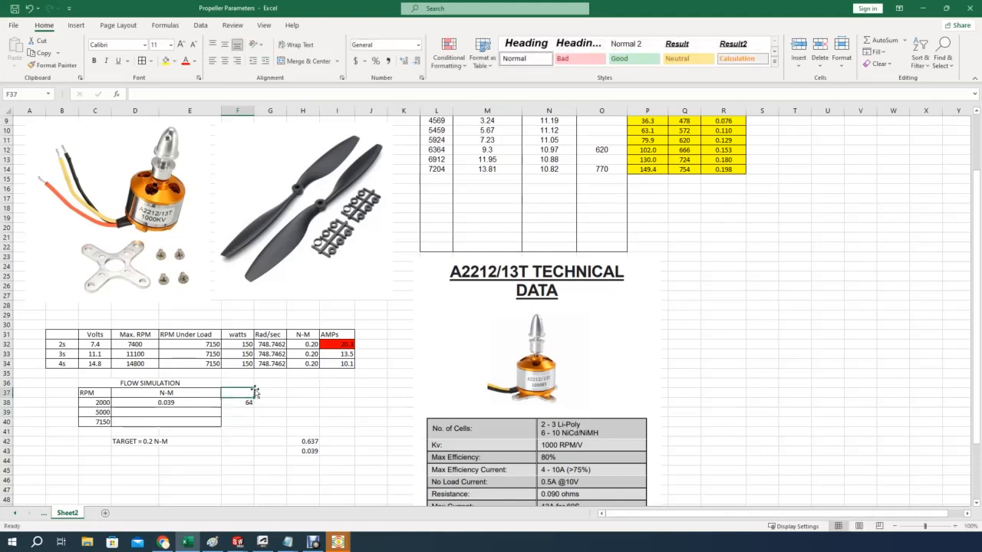
type("THRU")
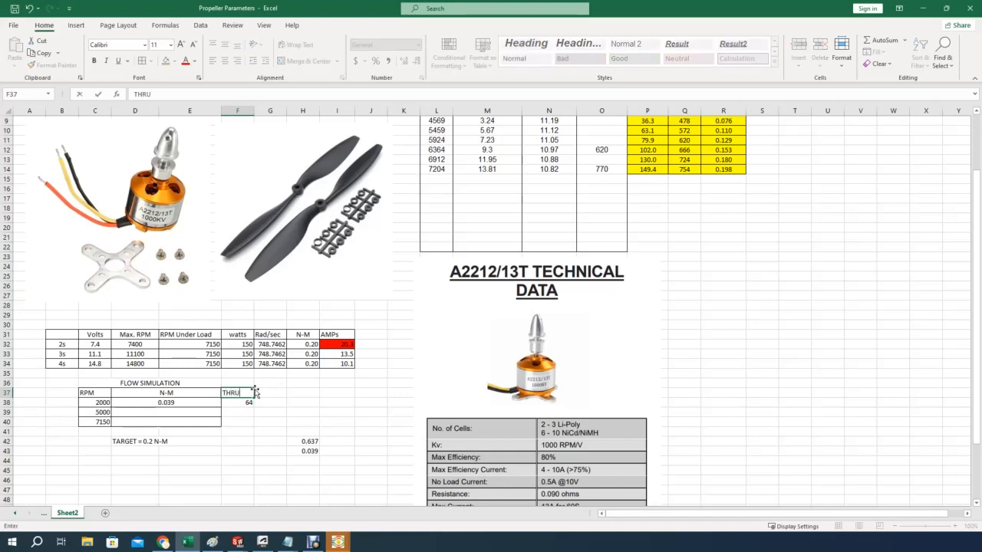
type("SY")
key("BackSpace")
type("T")
key("Return")
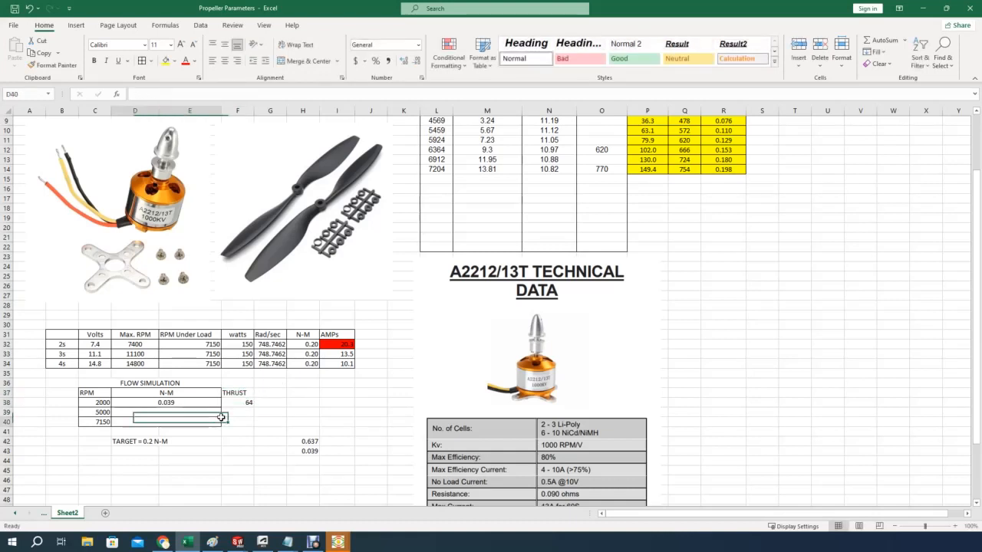
Centre the contents of the flow simulation table C37:F40 and apply borders to all its cells.
left_click_drag(92, 395, 229, 421)
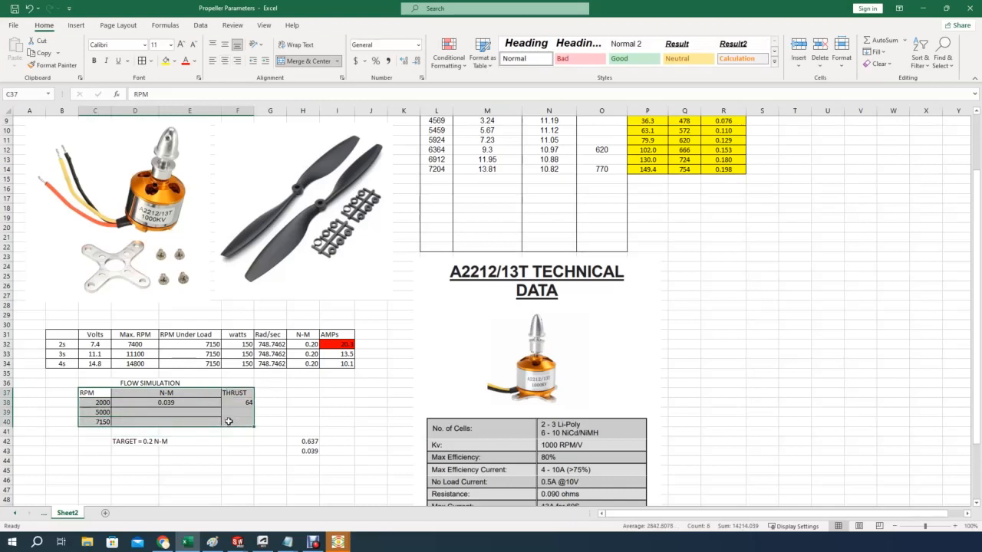
left_click(225, 61)
left_click(207, 444)
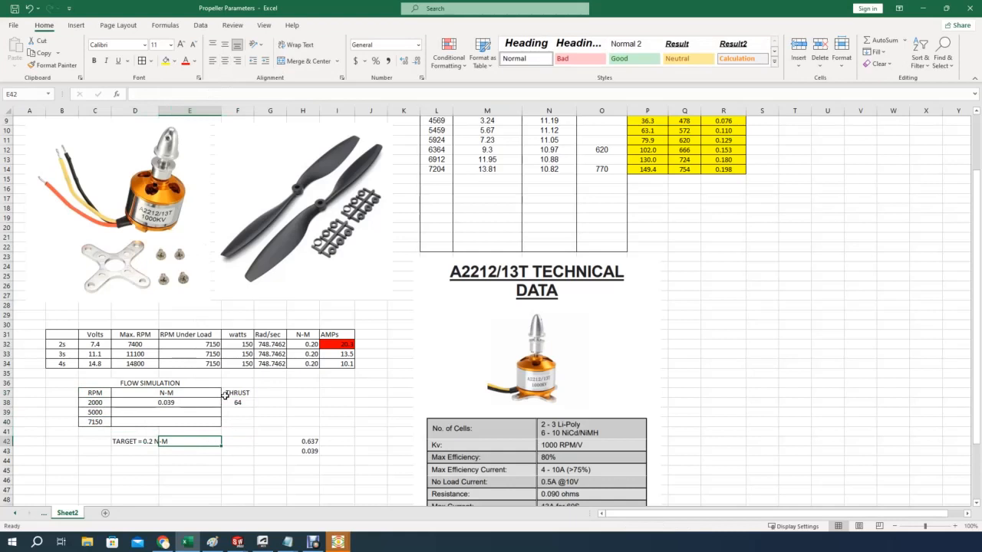
left_click_drag(96, 393, 242, 421)
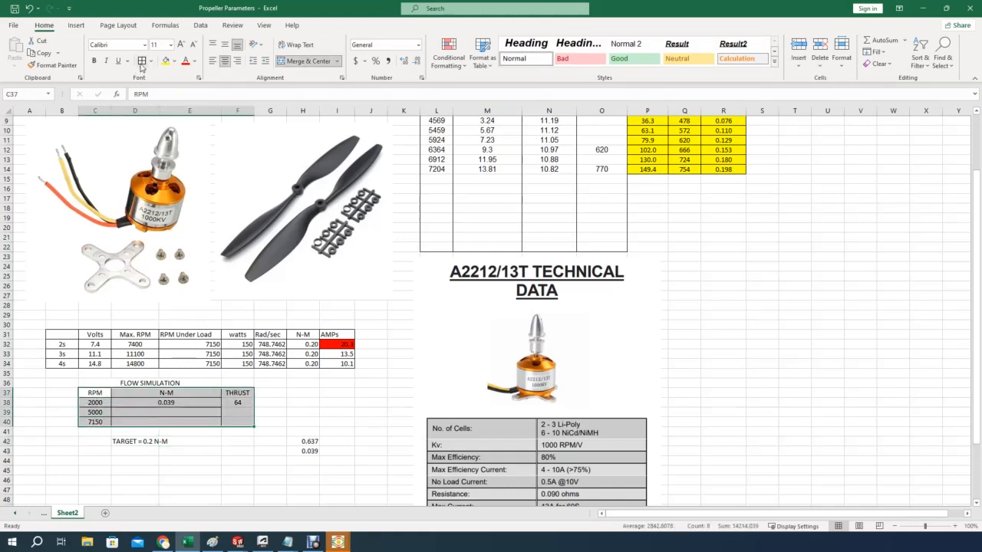
left_click(211, 472)
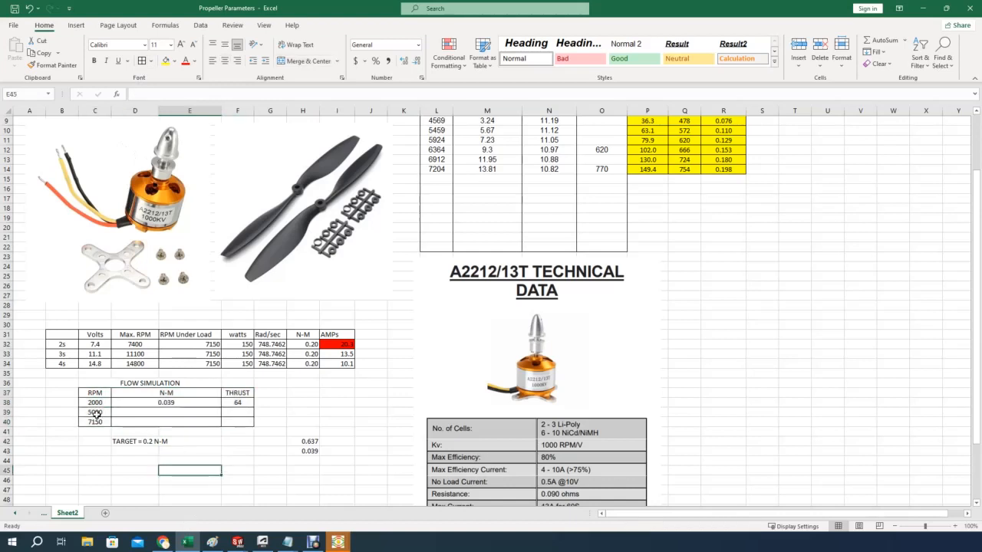
left_click(138, 411)
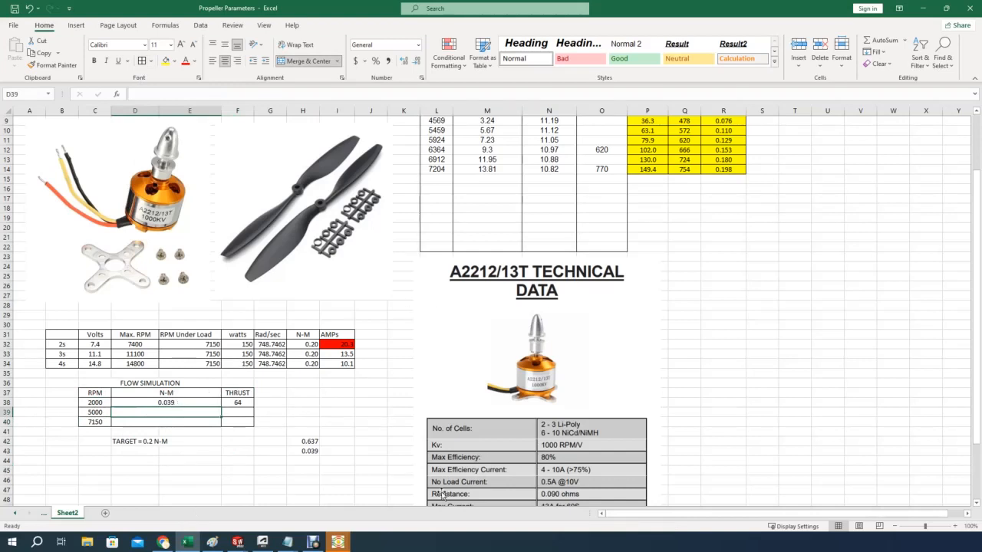
Switch to the five-blade propeller flow simulation part in SOLIDWORKS and close the goal plot without saving it.
left_click(238, 542)
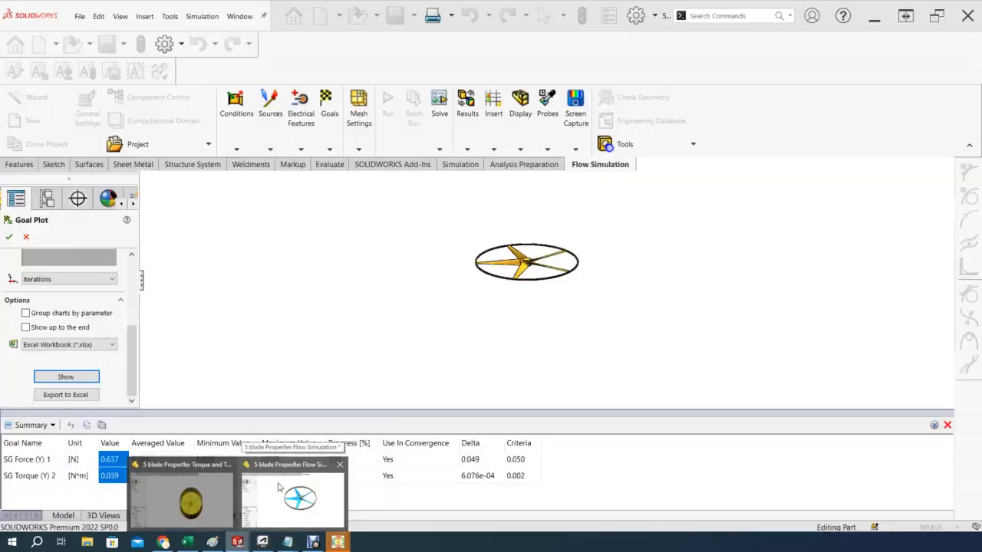
left_click(281, 486)
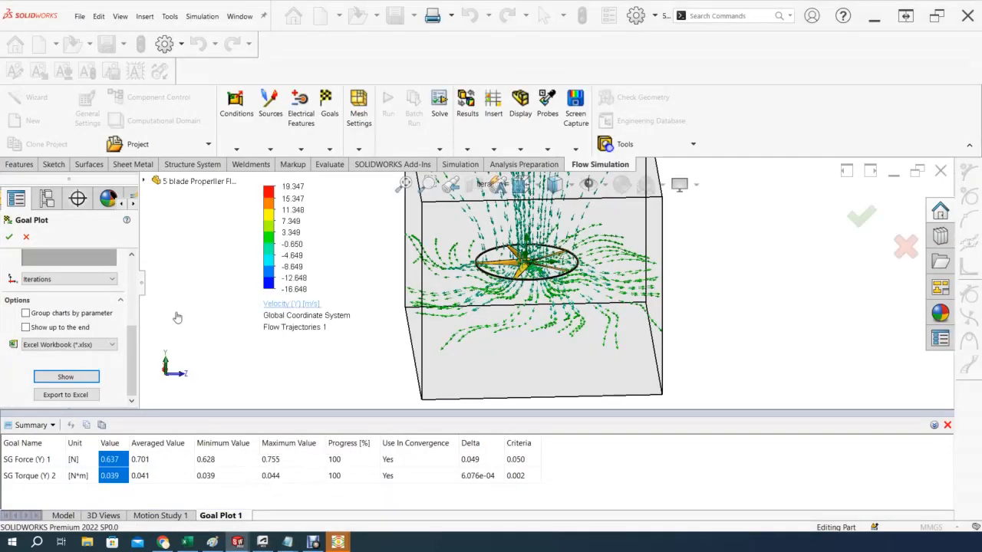
left_click(28, 237)
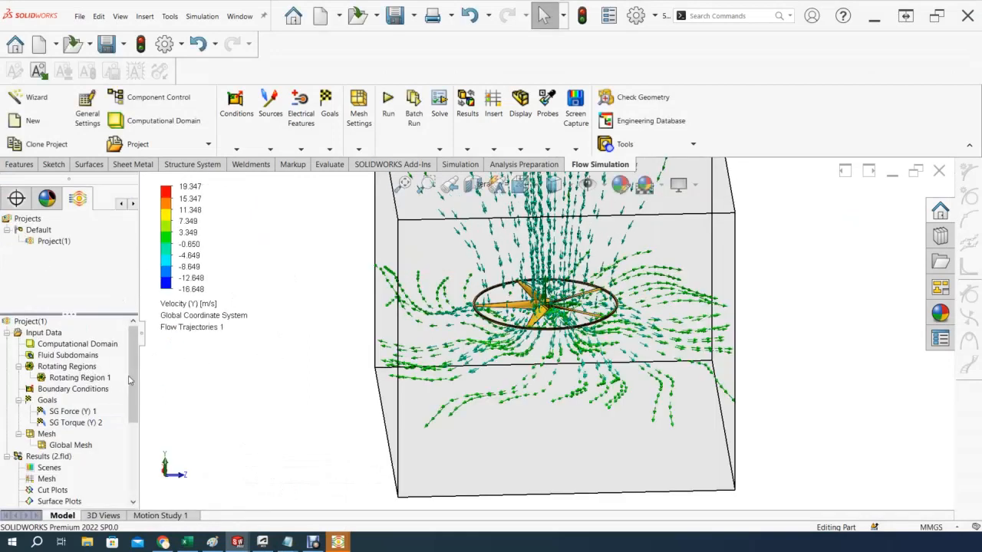
Edit Rotating Region 1 and set its angular velocity to 5000 rpm.
left_click(73, 378)
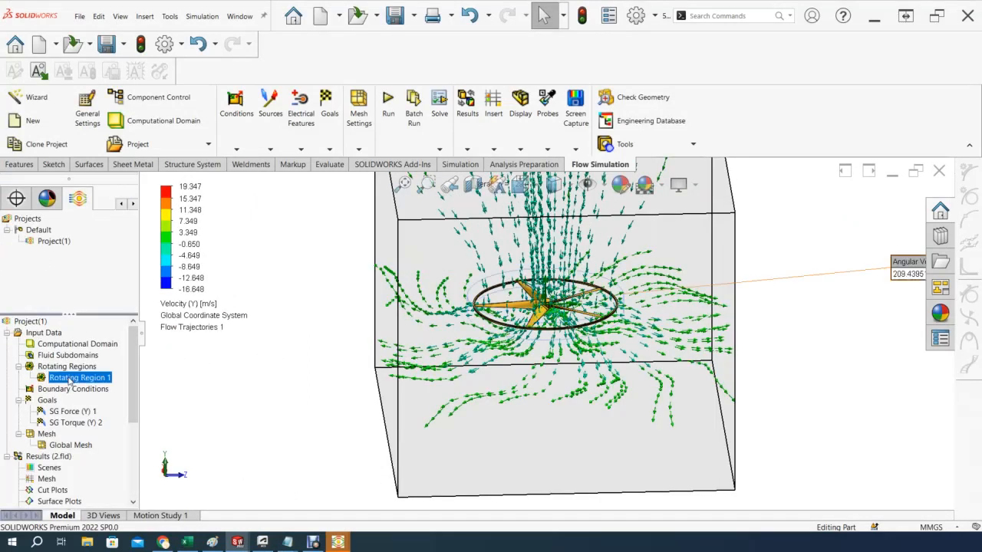
right_click(76, 377)
left_click(107, 383)
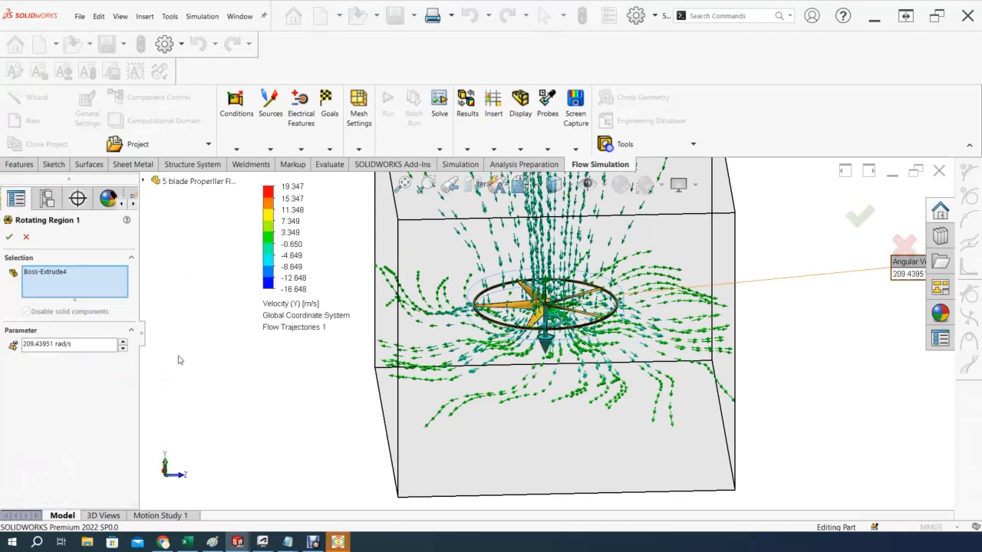
double_click(81, 344)
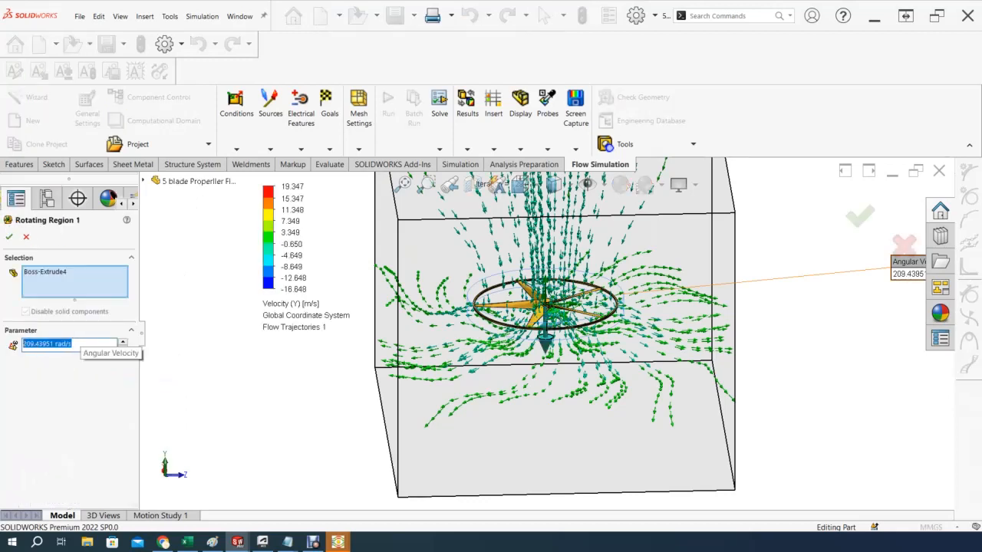
type("500")
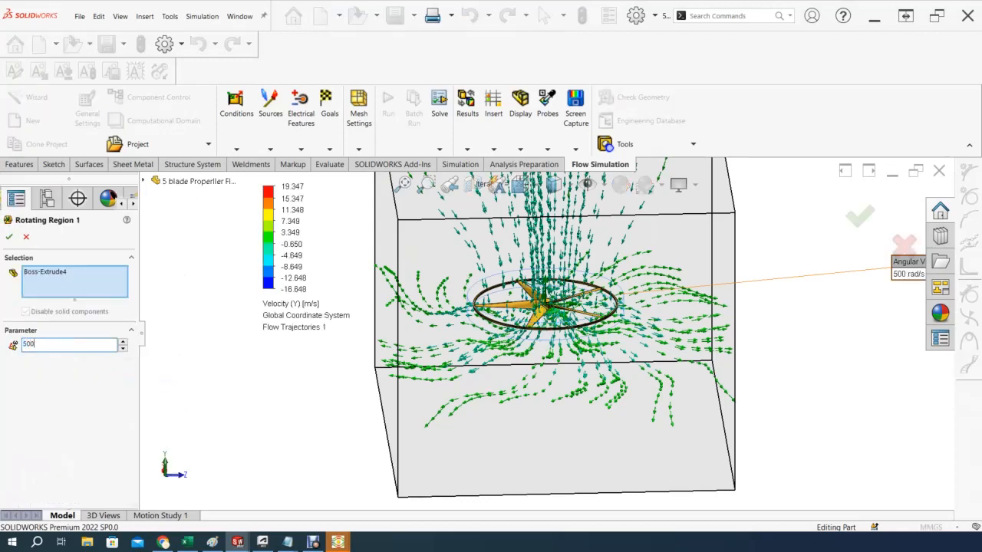
type("0 r")
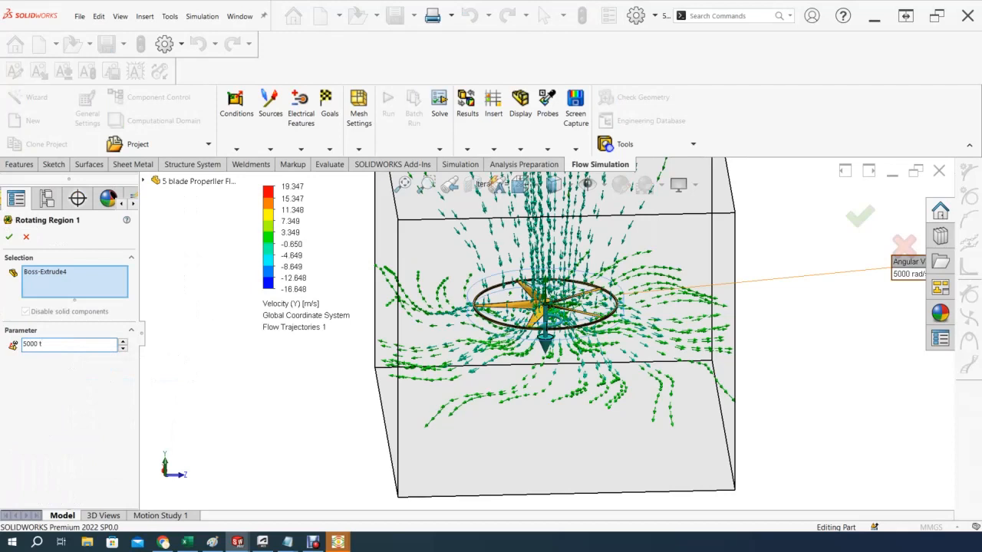
type("pm")
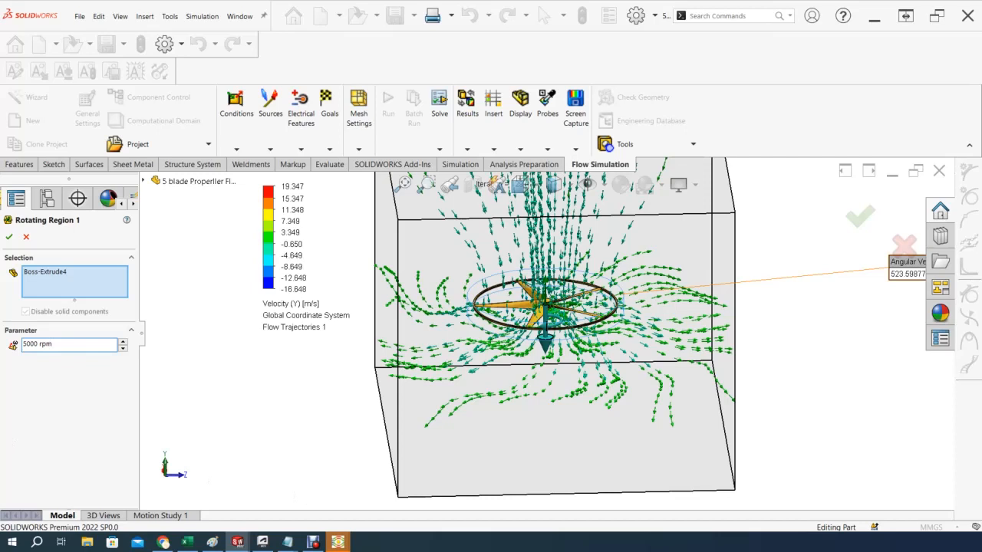
left_click(49, 382)
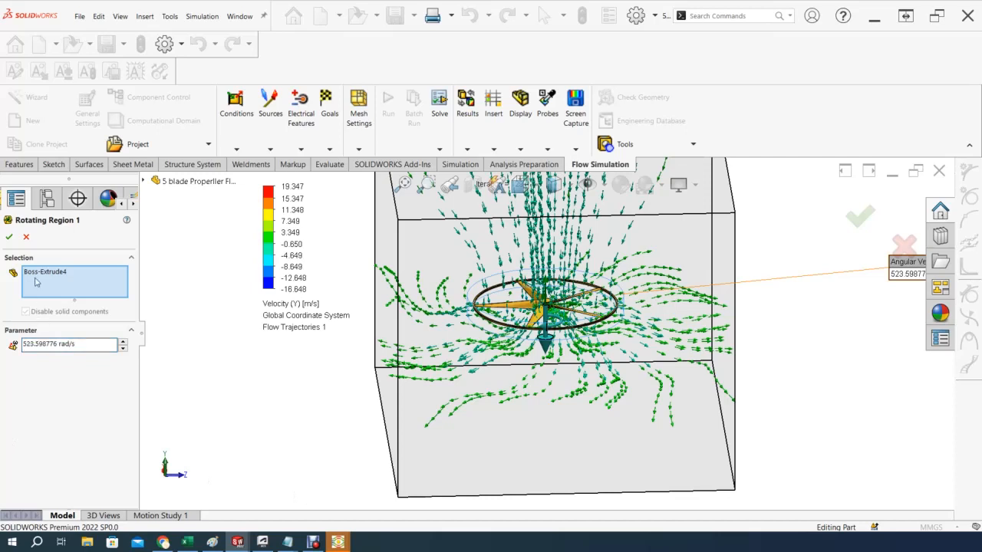
left_click(9, 237)
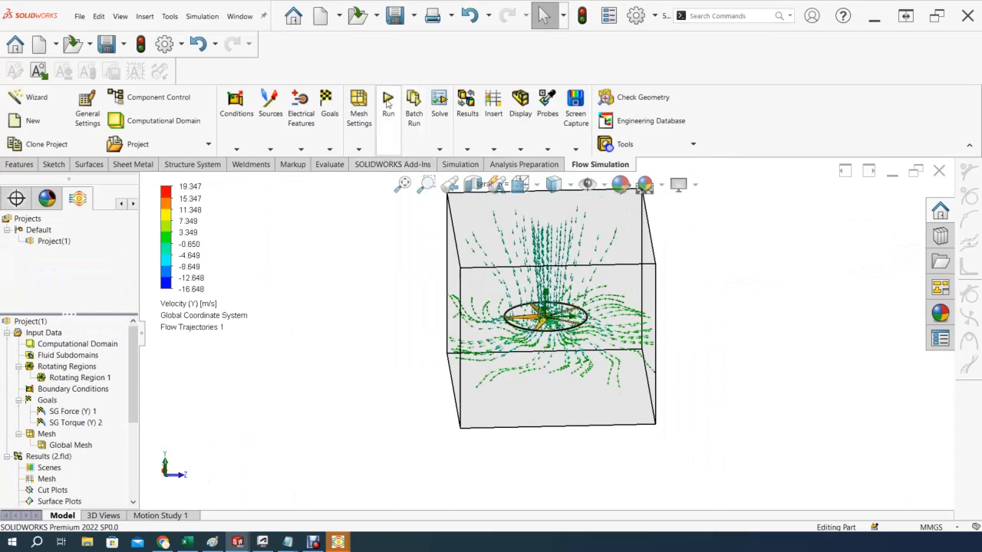
Run the flow simulation on this computer as a new calculation, without remeshing.
left_click(389, 103)
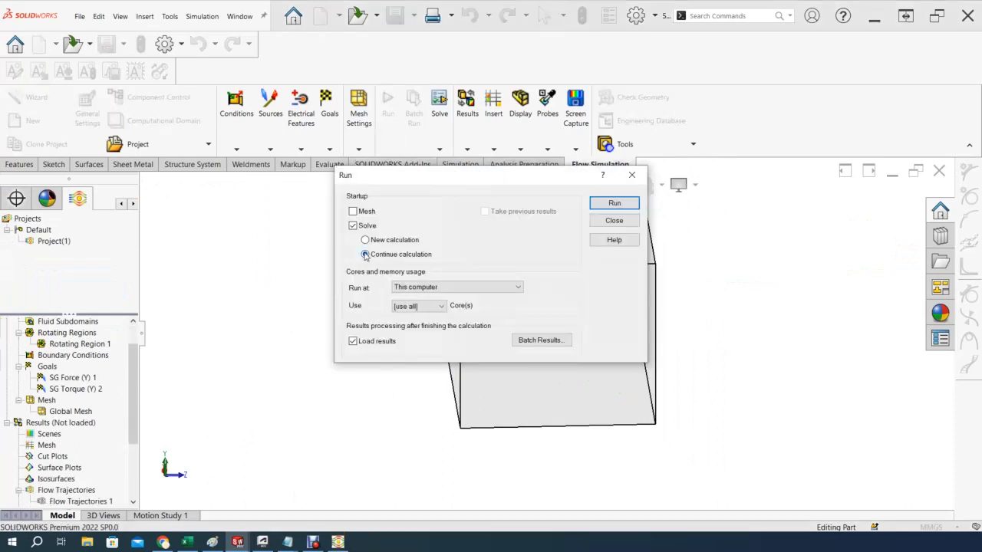
left_click(367, 241)
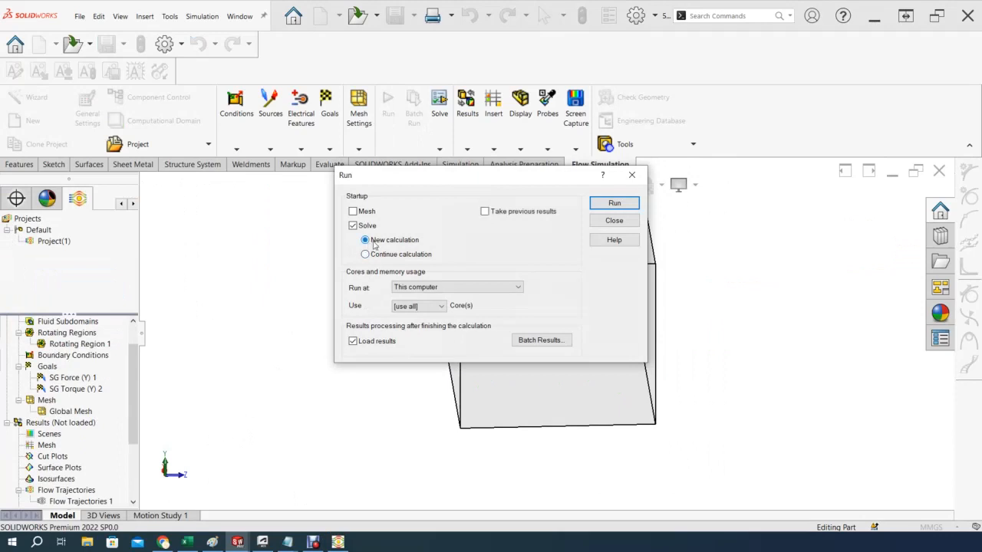
left_click(617, 204)
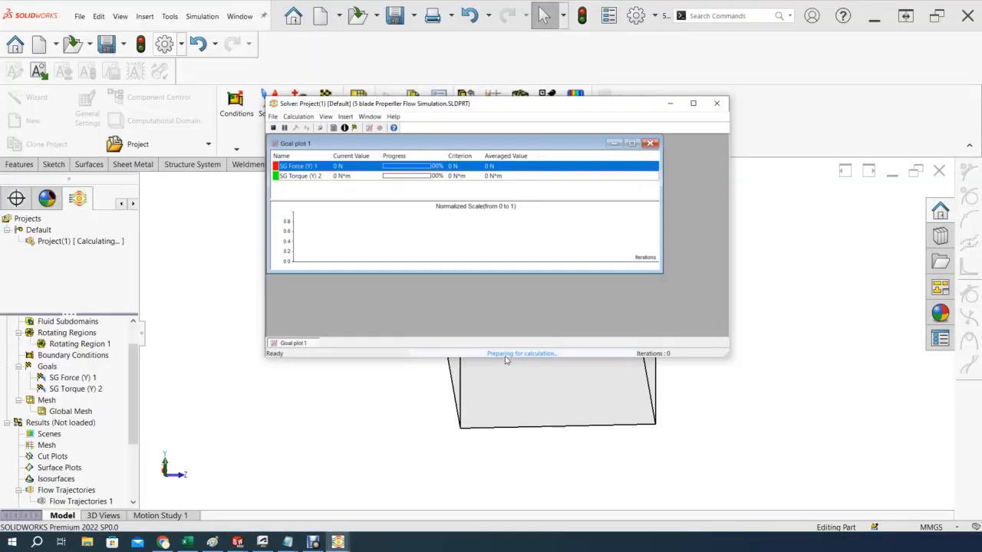
Add a goal plot with SG Force (Y) 1 and SG Torque (Y) 2 to the solver window.
left_click(370, 128)
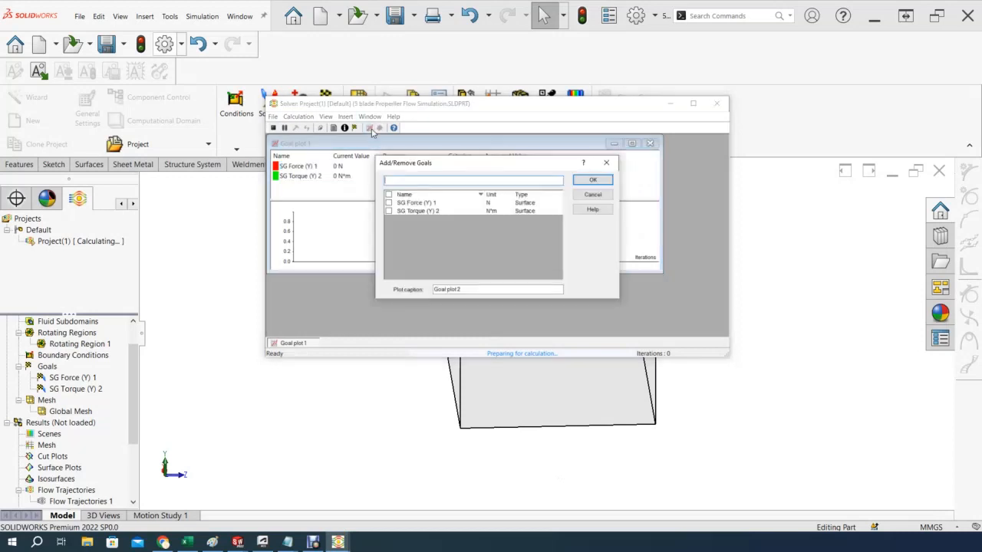
left_click(388, 203)
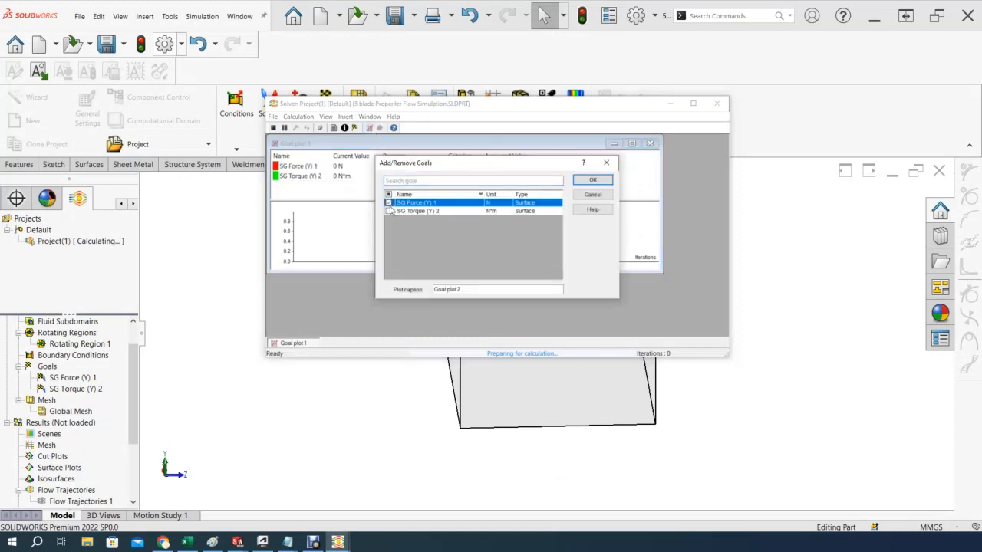
left_click(388, 211)
left_click(591, 181)
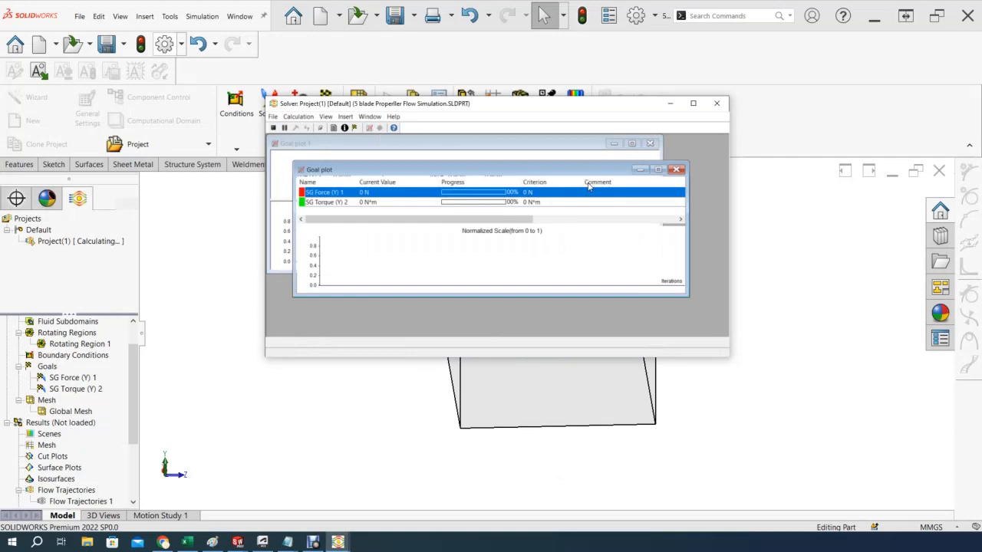
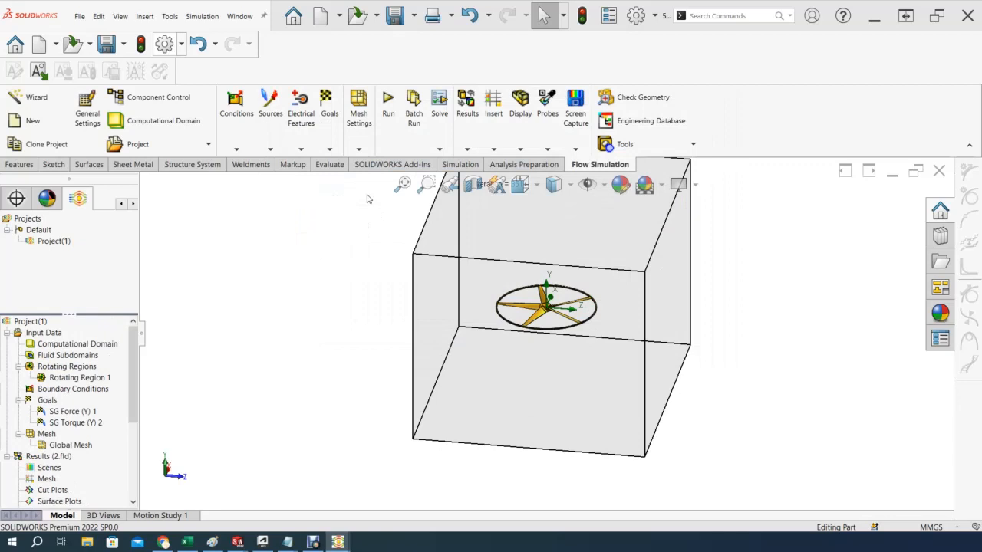
Show Flow Trajectories 1 for the new results and view the arrows around the propeller up close.
left_click_drag(136, 354, 136, 391)
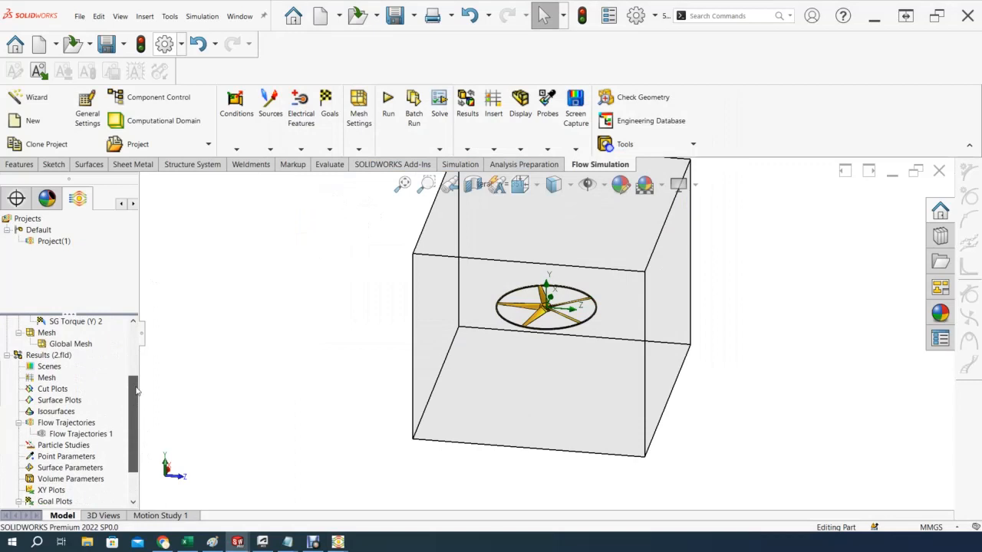
left_click(77, 434)
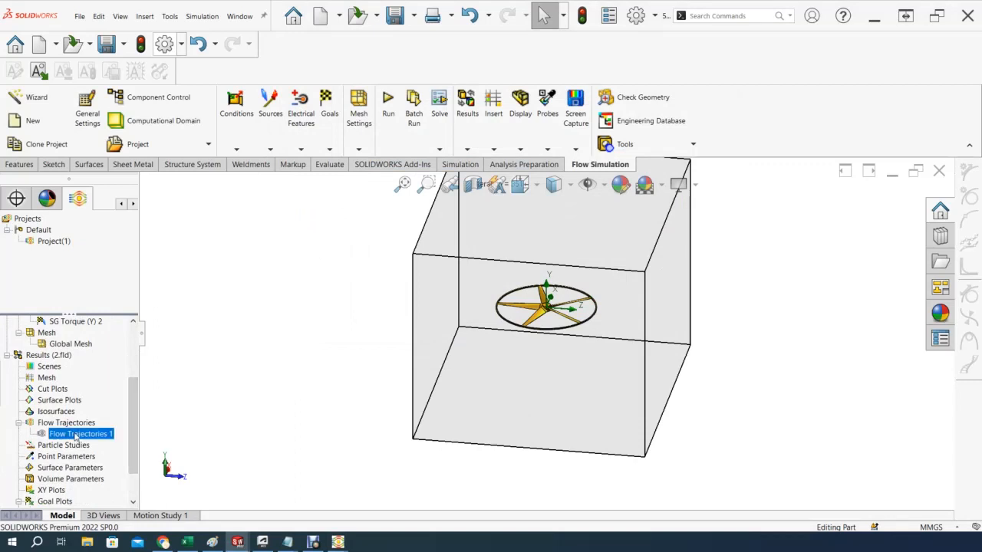
right_click(76, 435)
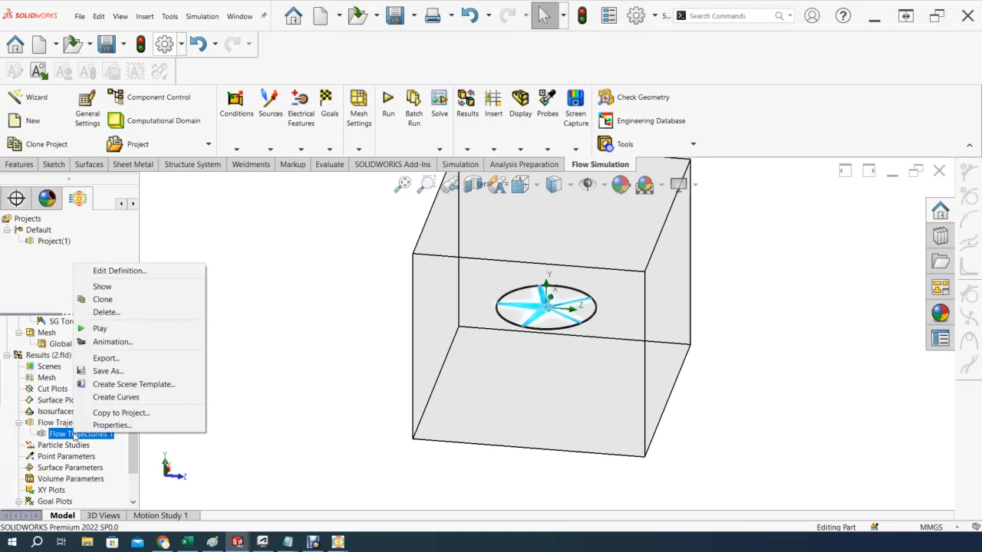
left_click(102, 286)
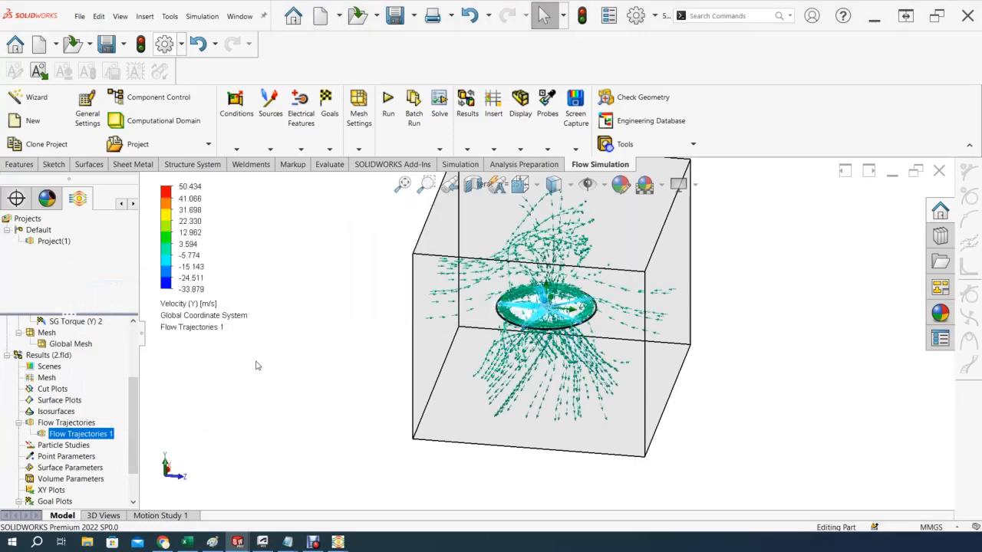
scroll(546, 334, "down", 5)
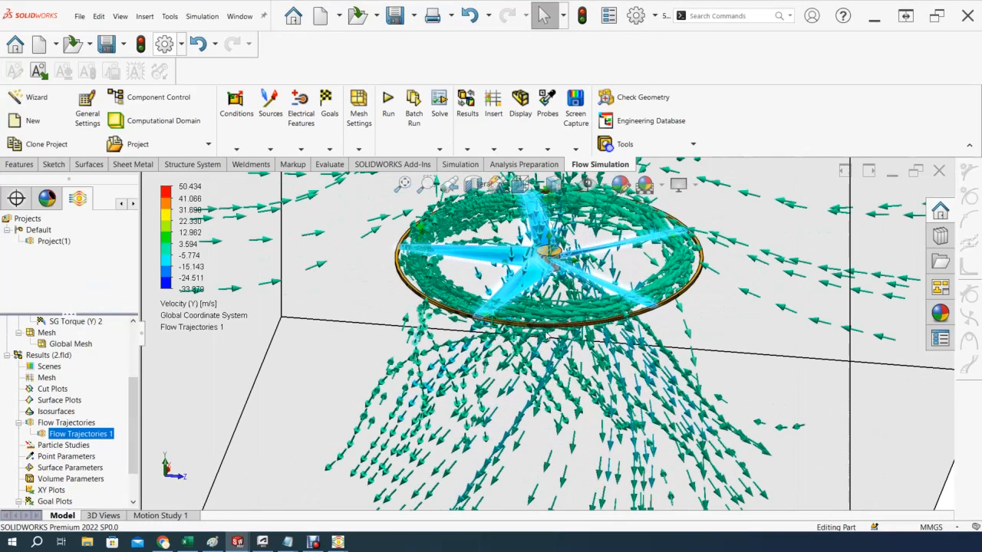
Examine the flow trajectory arrows around and below the propeller from several angles, up close and across the whole domain.
scroll(545, 331, "down", 2)
middle_click_drag(539, 285, 542, 361)
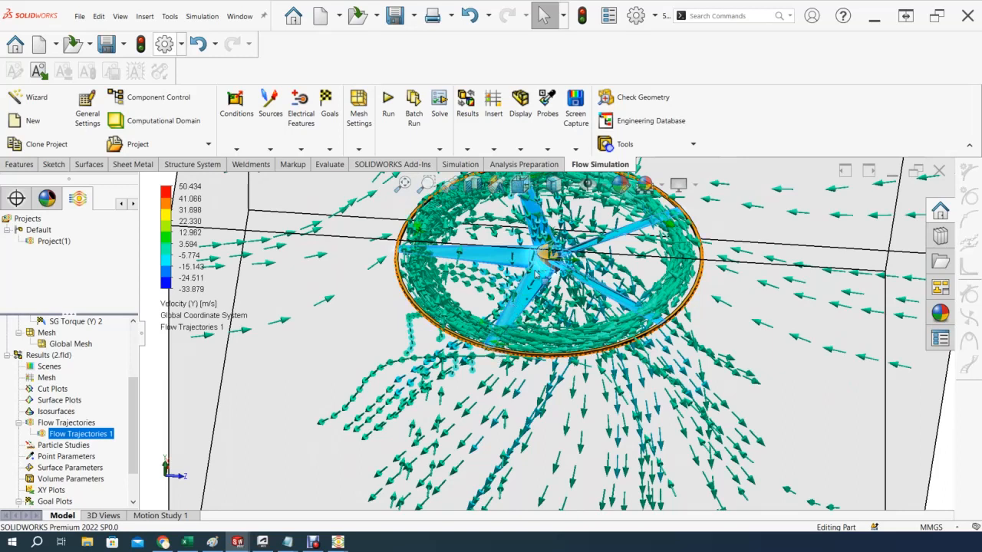
middle_click_drag(518, 315, 546, 267)
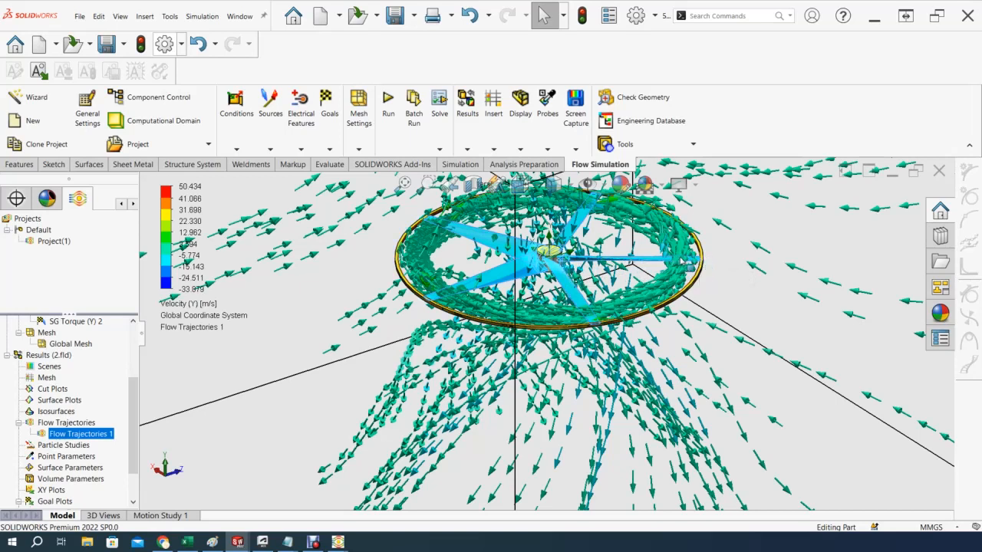
middle_click_drag(685, 261, 602, 277)
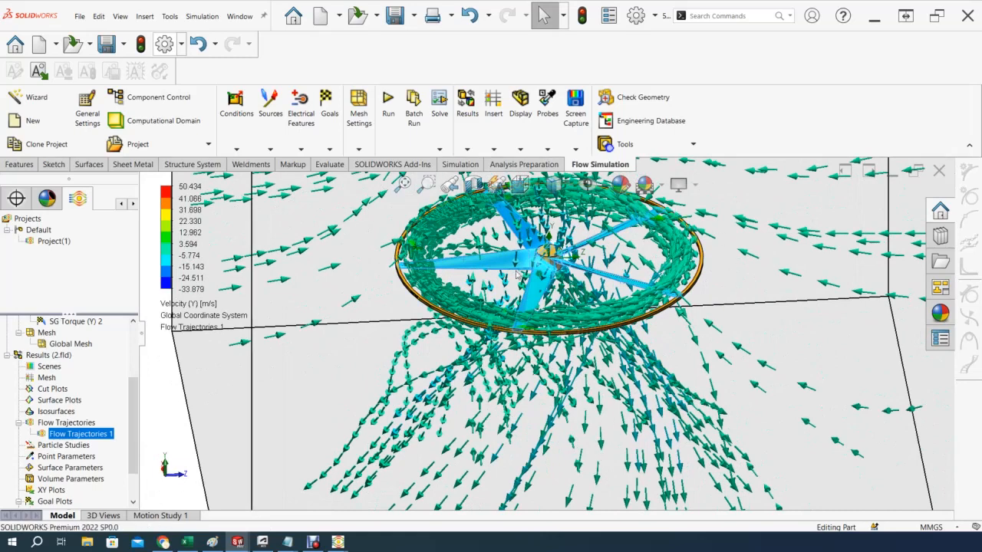
middle_click_drag(571, 352, 551, 253)
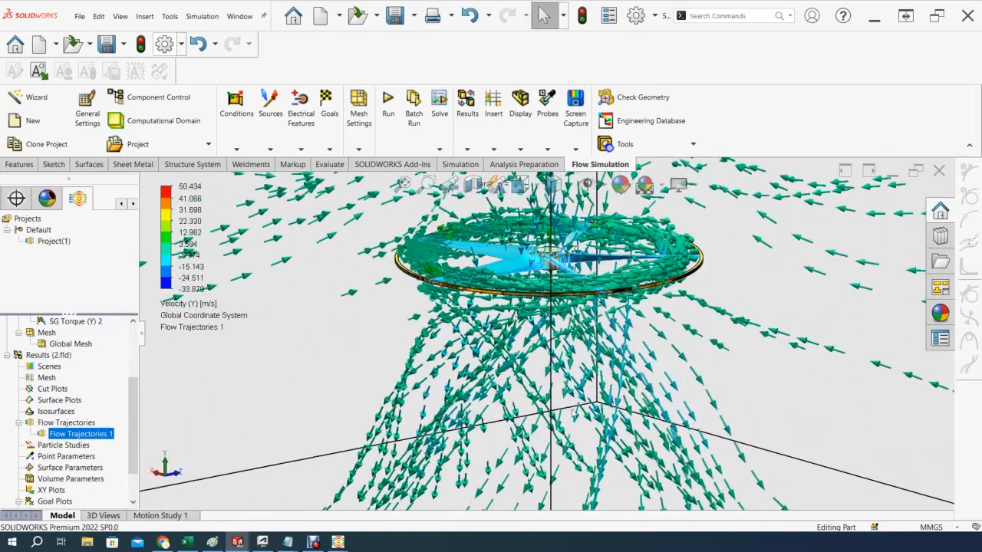
key("f")
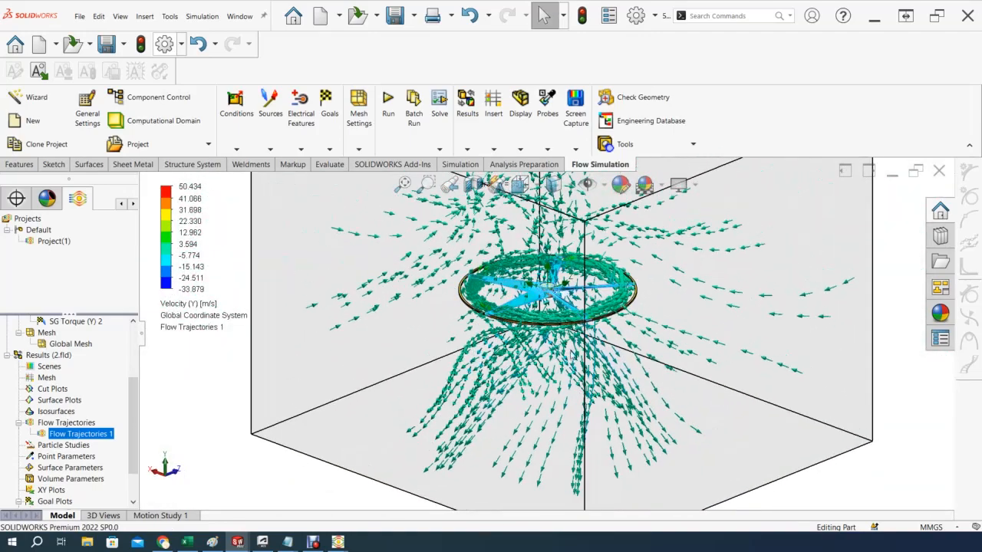
middle_click_drag(536, 322, 466, 345)
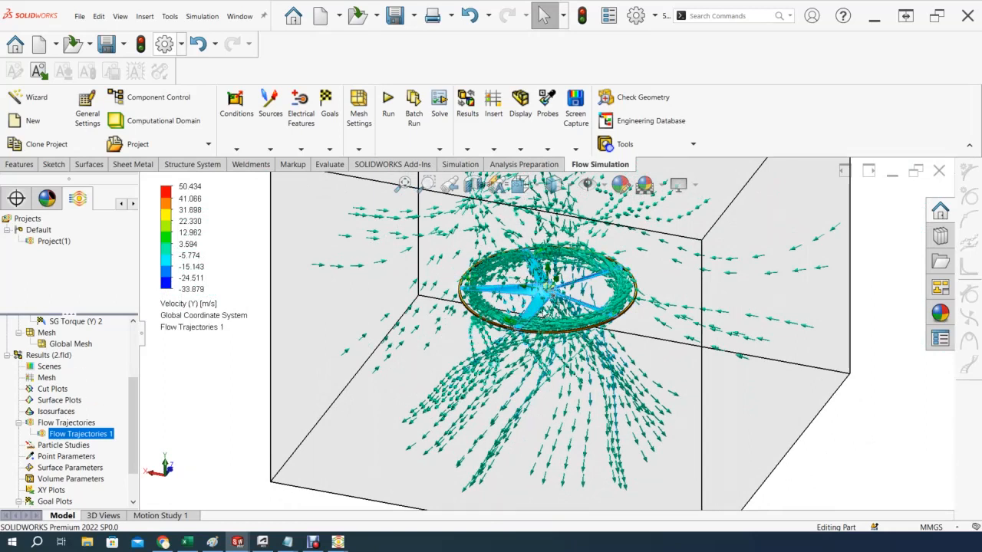
Play the Flow Trajectories 1 animation and watch the arrows move through the propeller up close and from the side.
right_click(77, 434)
left_click(90, 328)
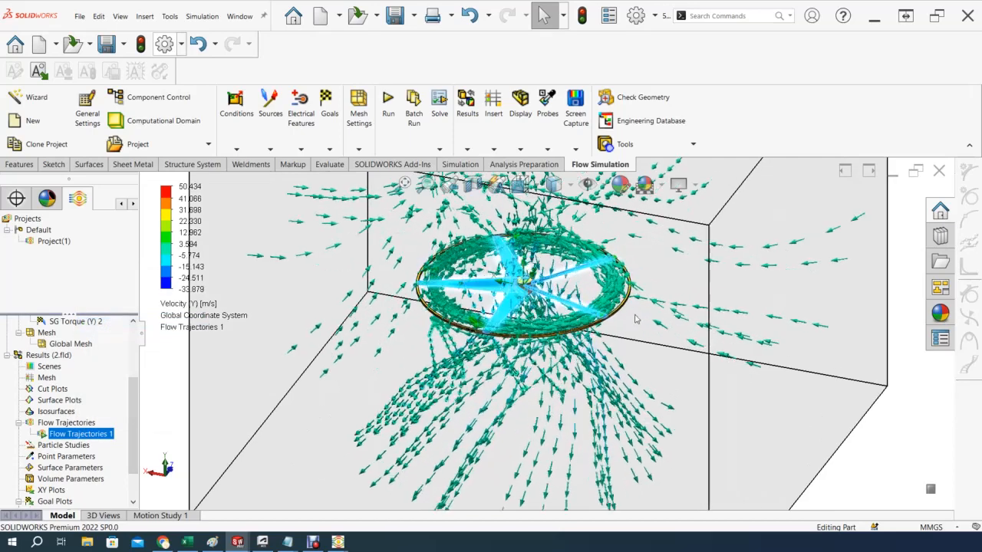
scroll(610, 284, "down", 5)
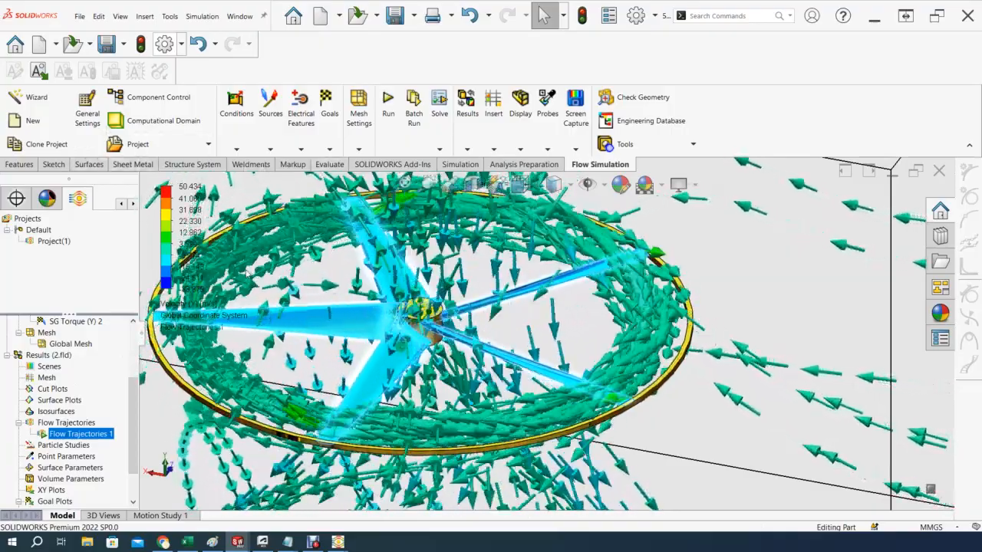
middle_click_drag(431, 356, 534, 340)
scroll(464, 337, "up", 3)
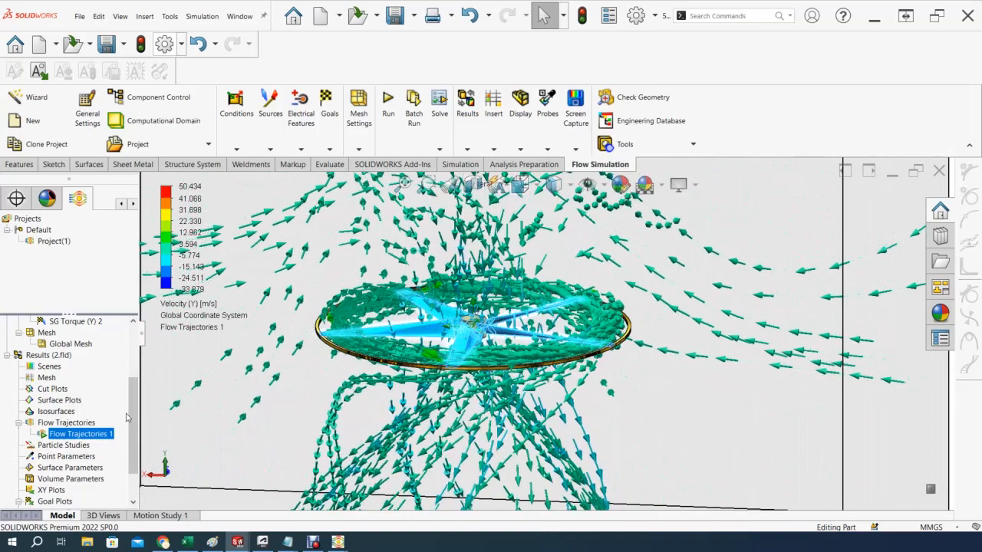
Delete Goal Plot 1 from the results and hide Flow Trajectories 1.
scroll(137, 433, "down", 3)
scroll(134, 396, "up", 3)
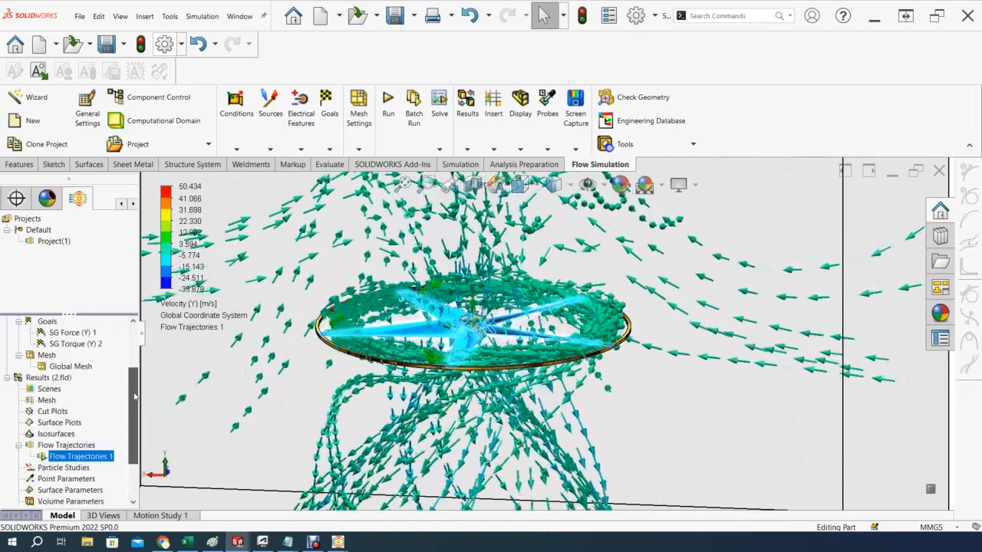
scroll(134, 395, "down", 3)
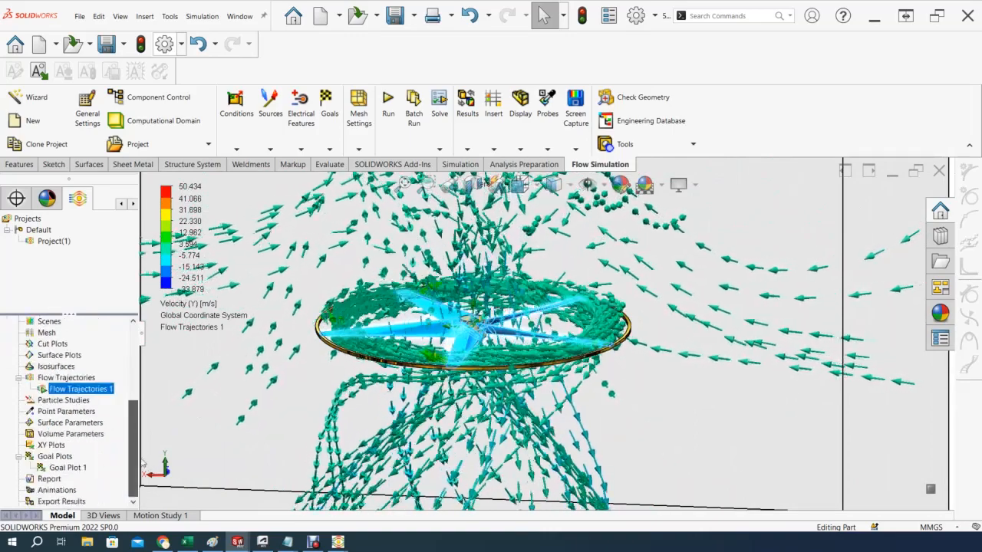
left_click(54, 456)
right_click(52, 458)
right_click(66, 472)
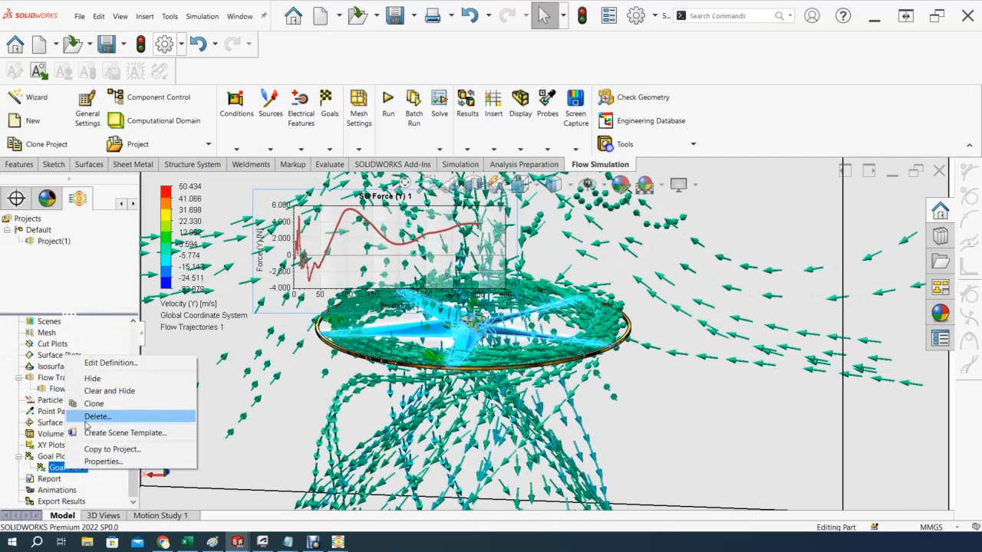
left_click(95, 416)
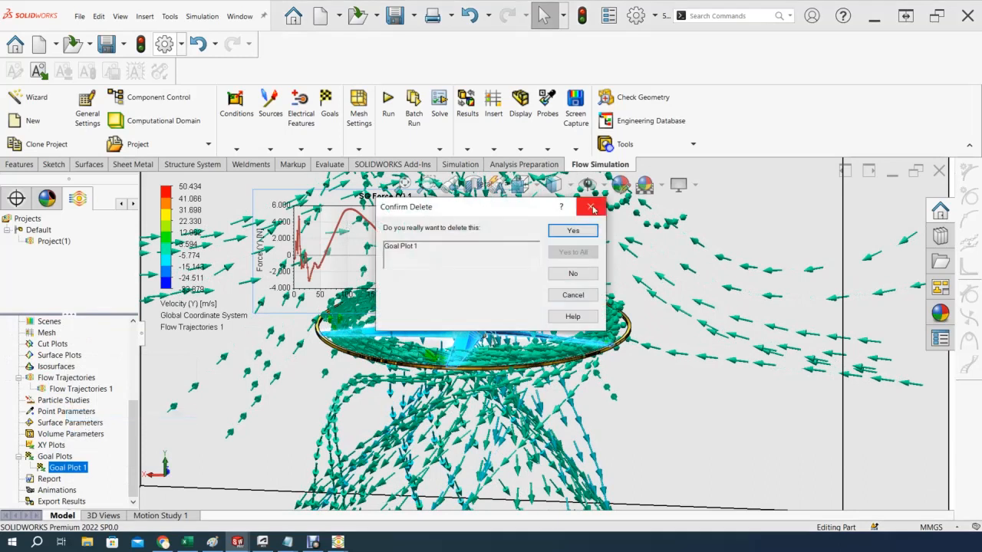
left_click(589, 230)
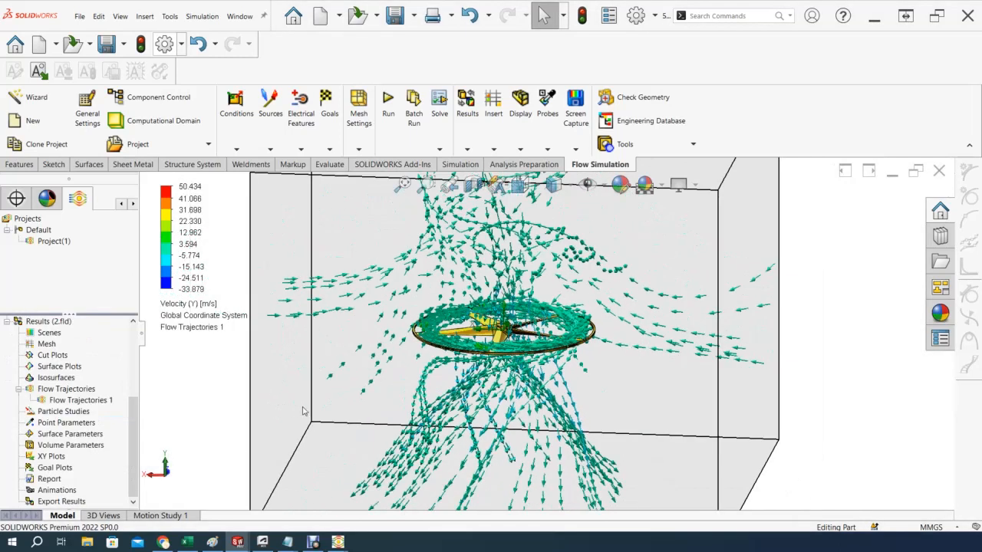
right_click(77, 402)
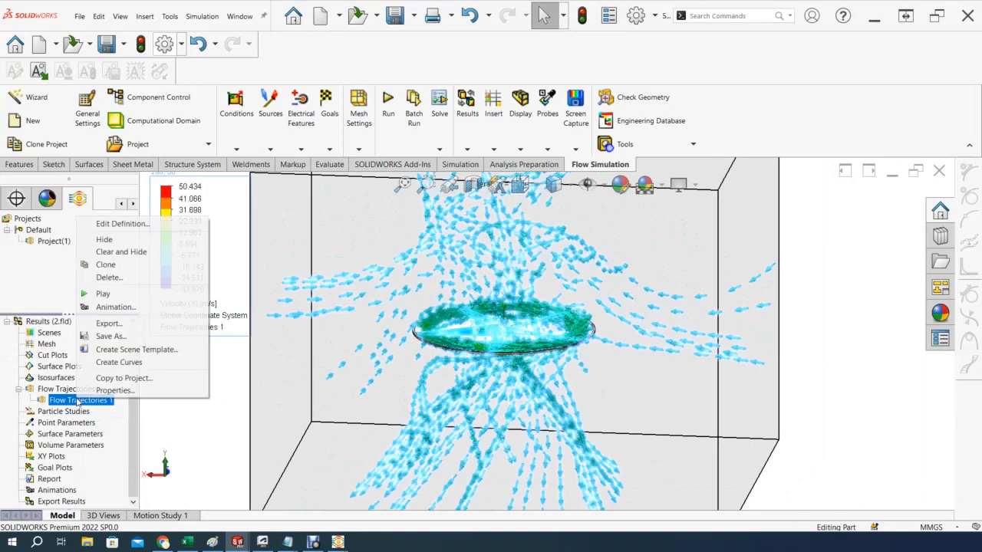
left_click(104, 239)
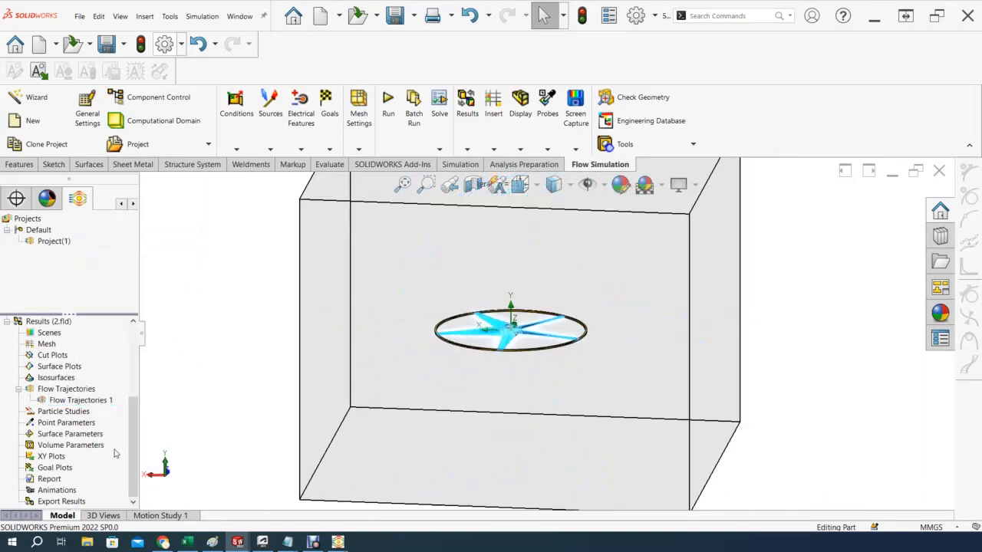
Insert a new goal plot with SG Force (Y) 1 and SG Torque (Y) 2 and show its summary.
right_click(50, 469)
left_click(66, 474)
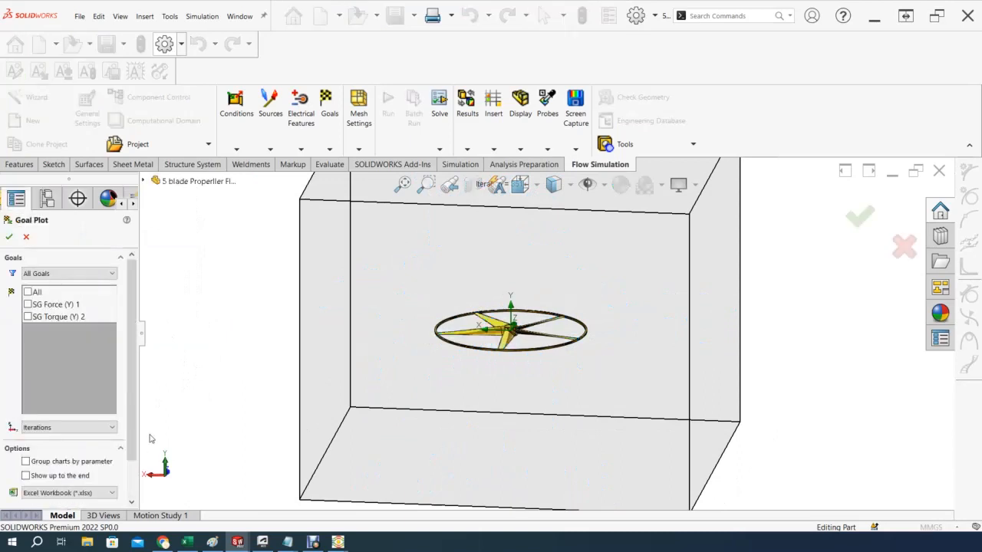
left_click(28, 304)
left_click(29, 317)
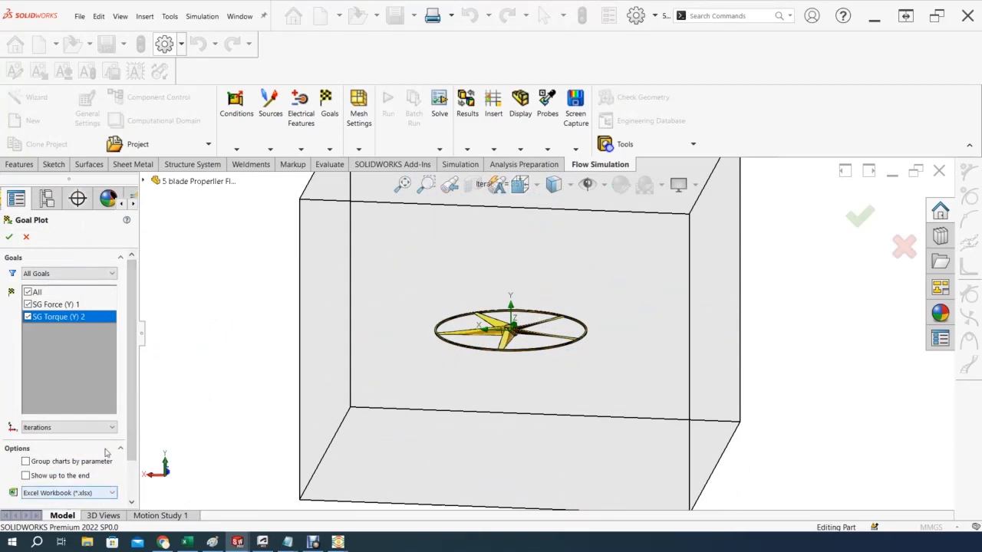
scroll(130, 421, "down", 2)
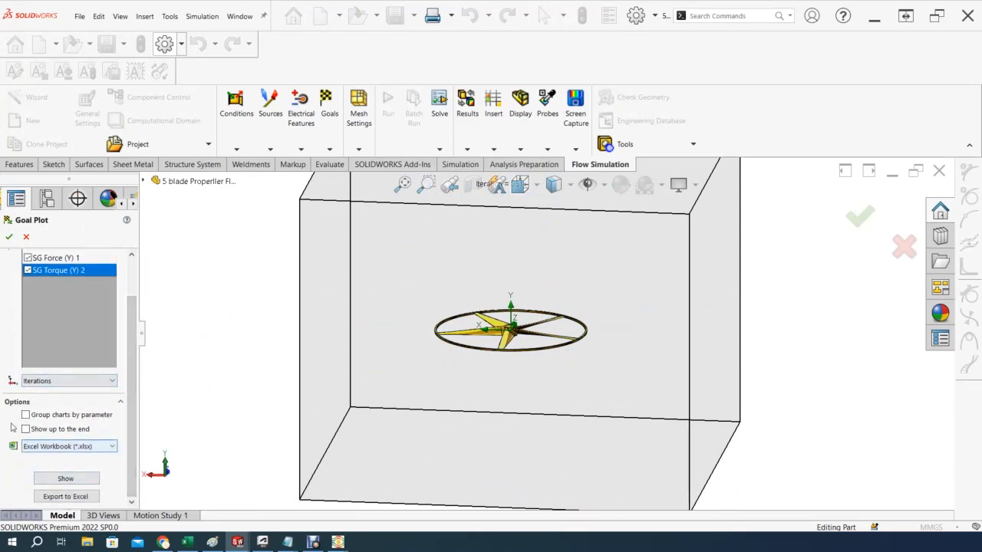
left_click(66, 480)
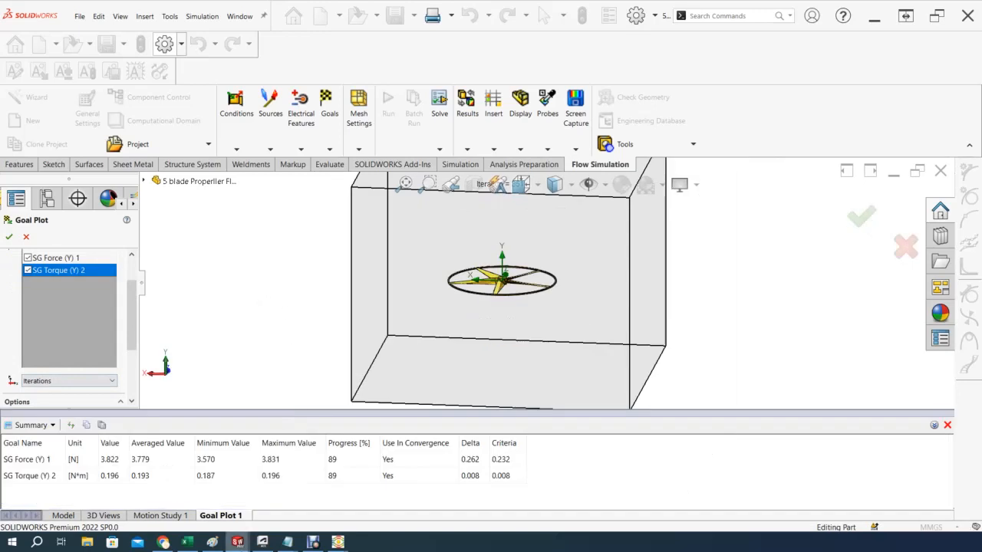
Copy the Value entries of SG Force (Y) 1 and SG Torque (Y) 2 from the goal plot summary.
left_click(109, 460)
left_click(112, 479)
left_click(111, 462)
left_click(112, 477)
left_click(111, 464)
left_click(113, 477)
right_click(115, 460)
left_click(131, 469)
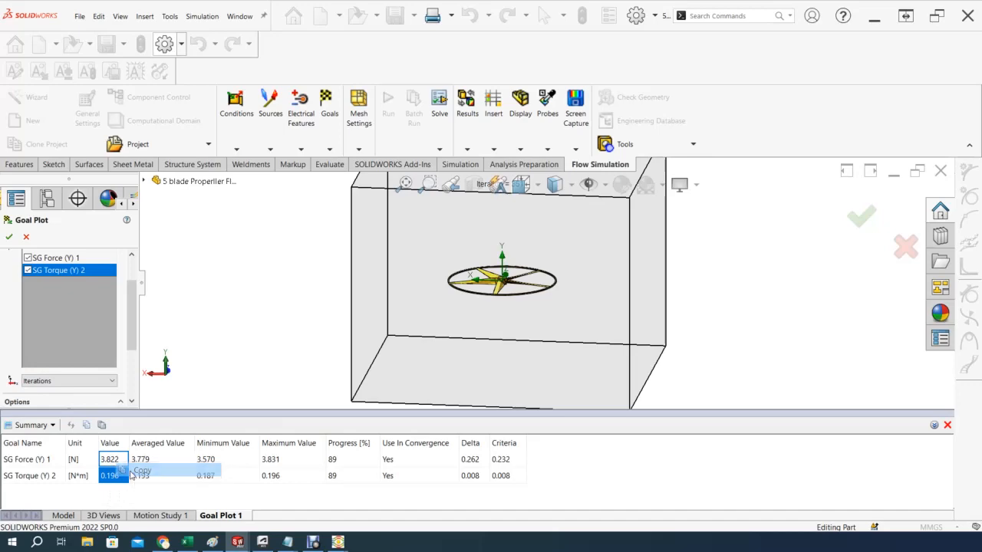
Switch to the Propeller Parameters workbook in Excel and paste the copied force and torque as text only, starting at cell H45.
left_click(185, 543)
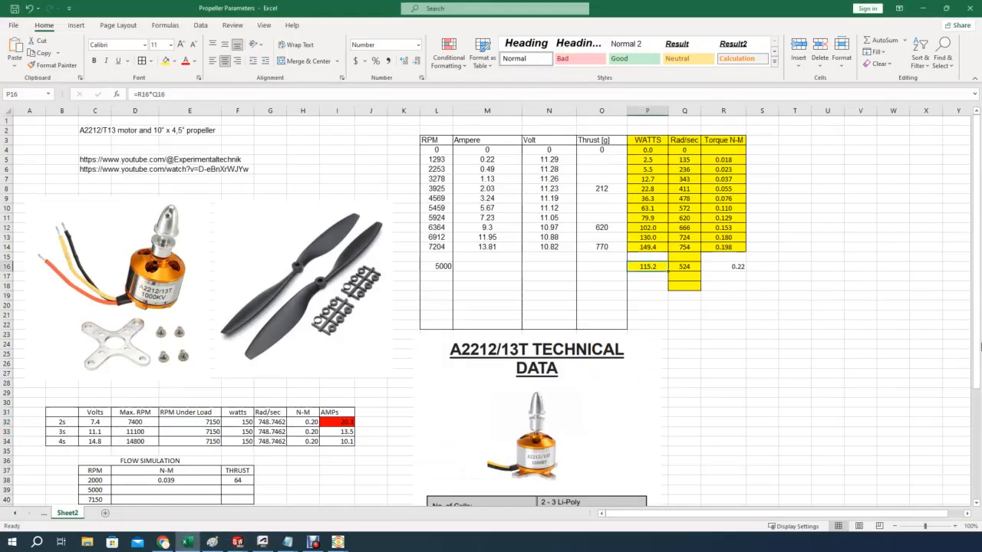
left_click_drag(976, 353, 977, 462)
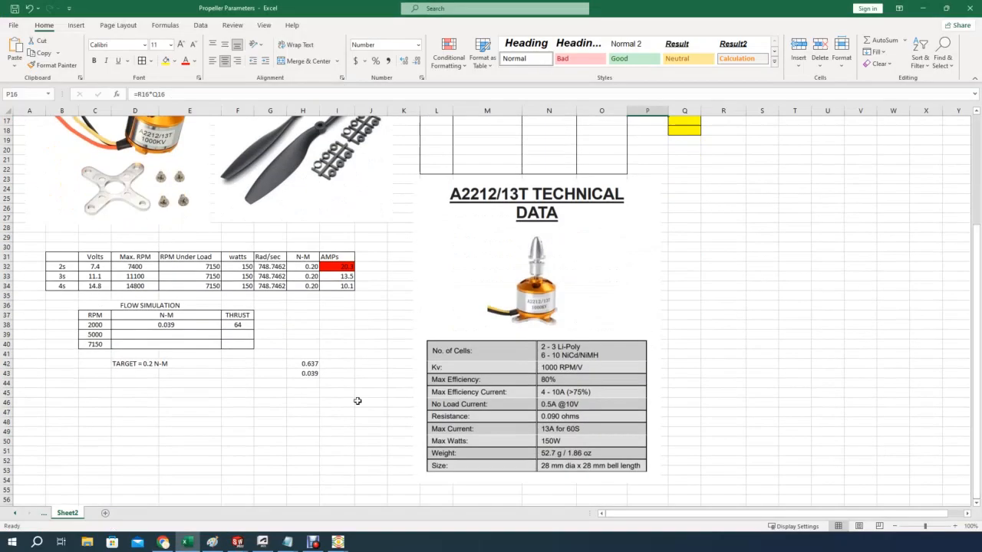
right_click(298, 391)
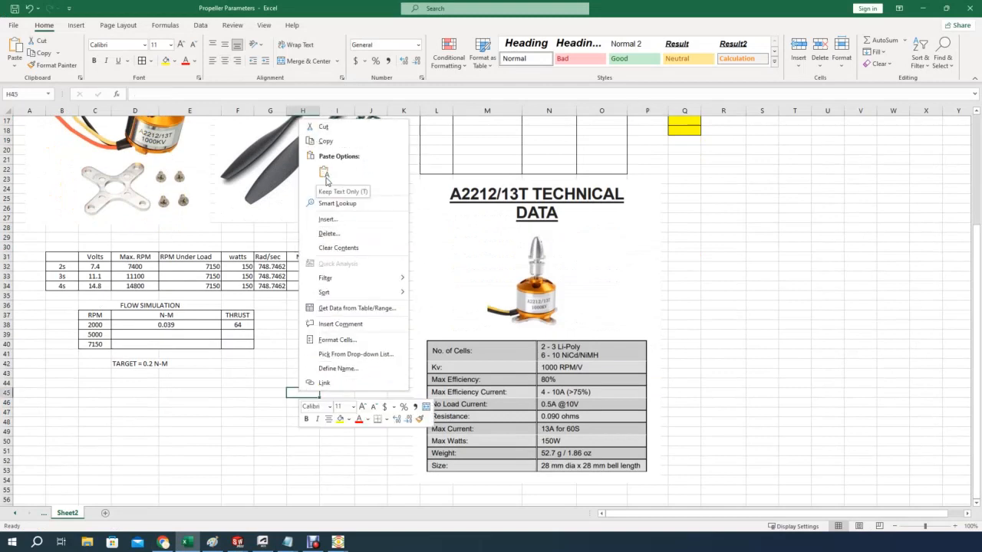
left_click(326, 181)
left_click(228, 390)
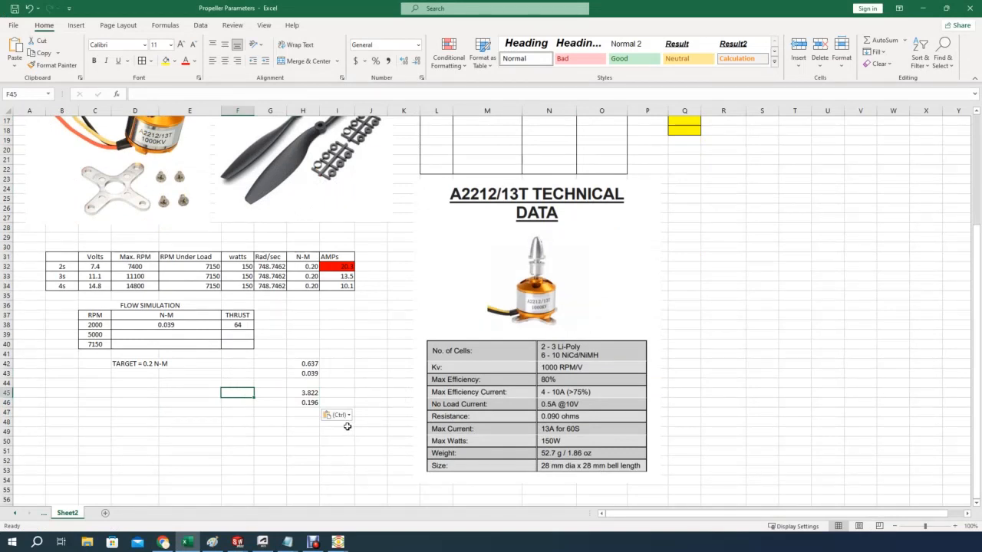
Fill the 5000 RPM row of the FLOW SIMULATION table with thrust 382 and torque 0.196 N-M.
left_click(234, 335)
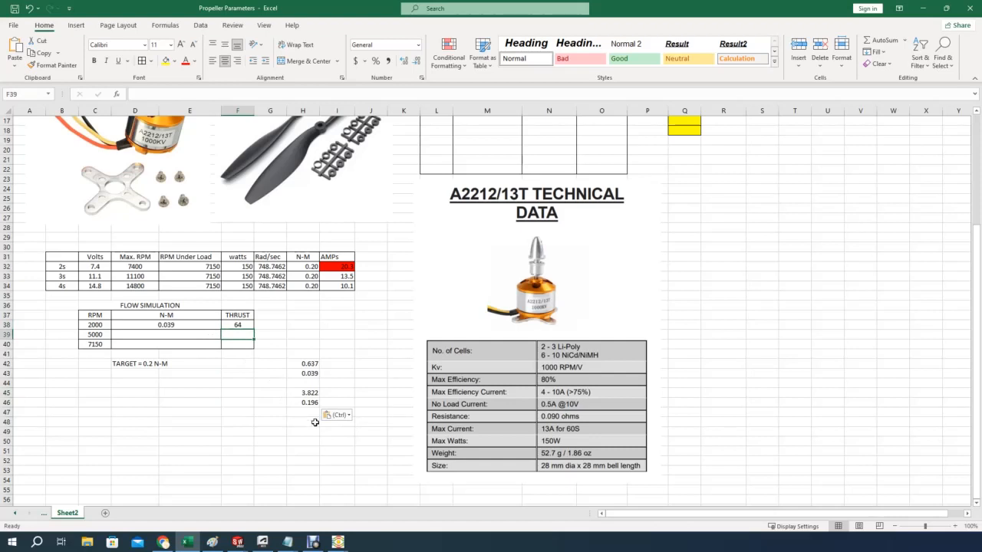
type("382")
key("Return")
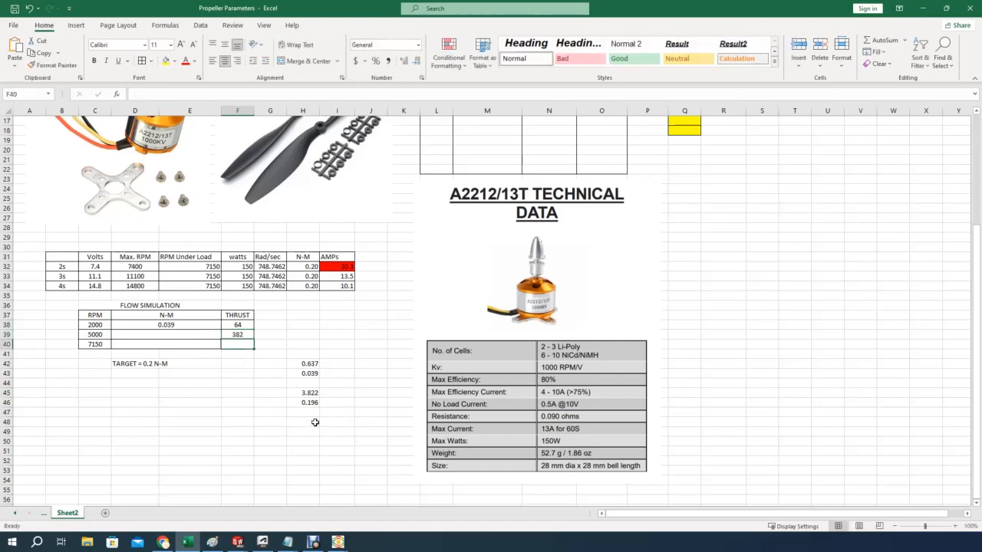
left_click(165, 335)
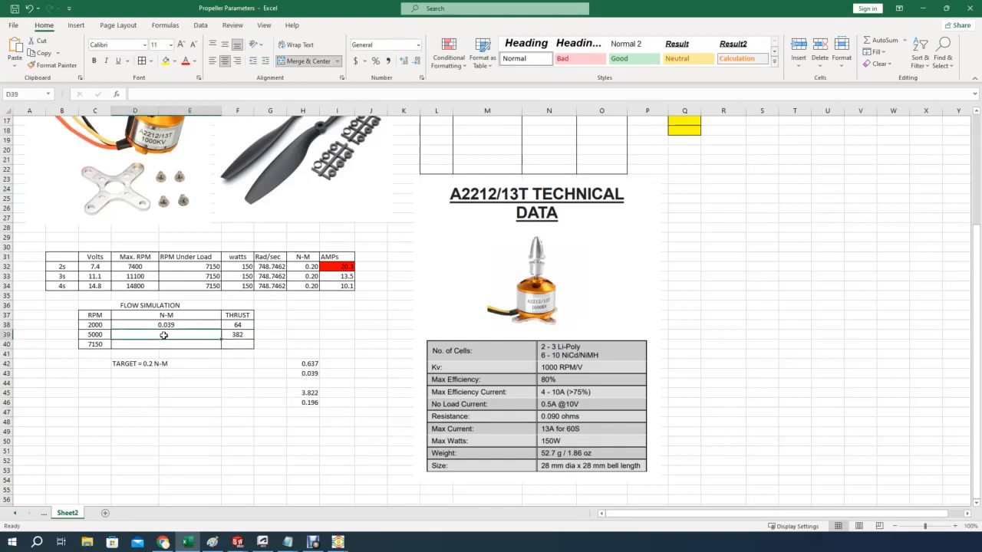
type("0.196")
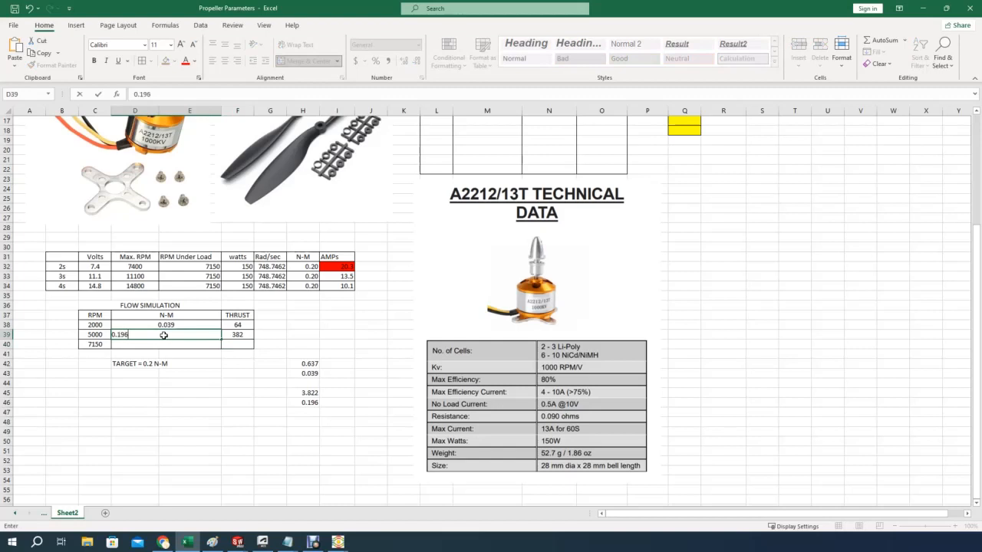
key("Return")
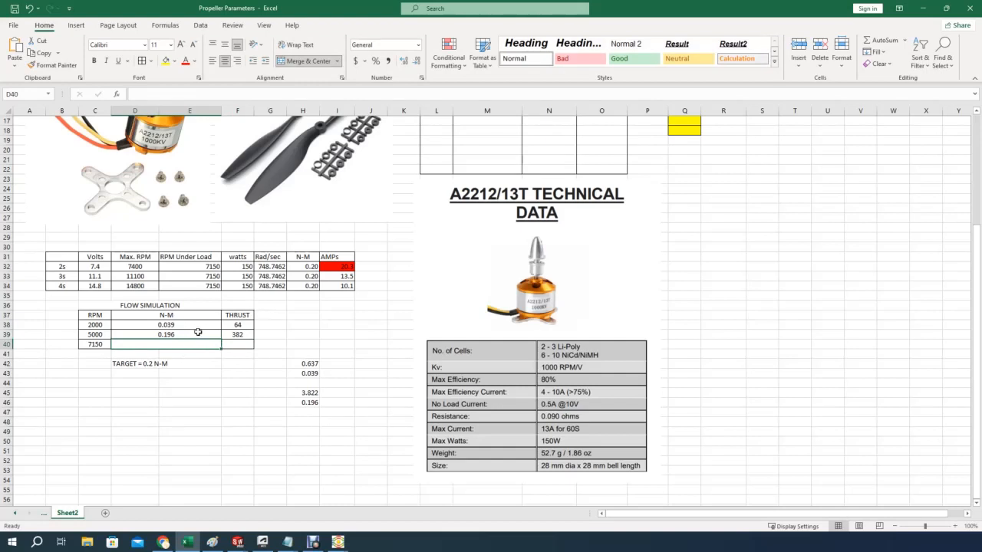
Add a WATTS column heading in cell G37, beside THRUST in the FLOW SIMULATION table.
left_click(269, 314)
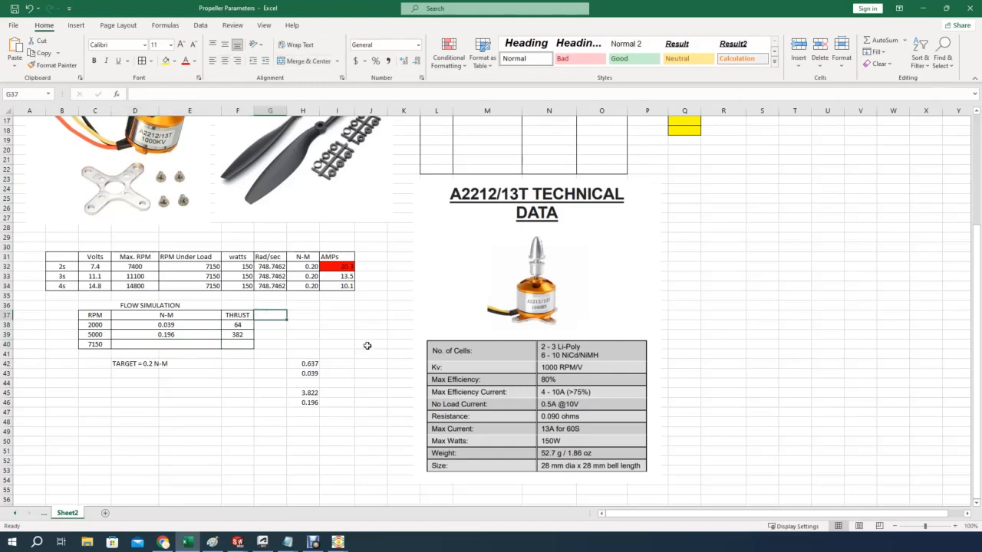
type("WATTS")
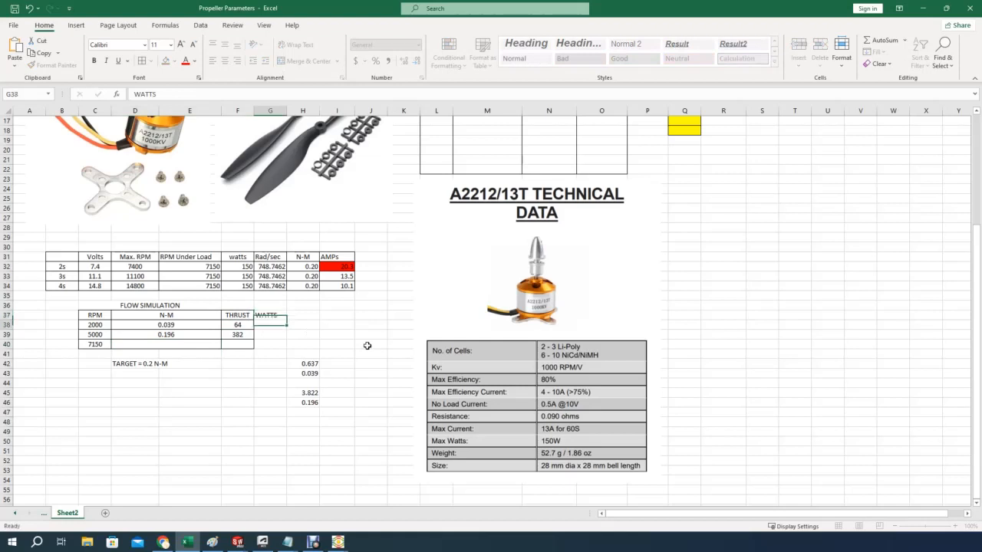
key("Return")
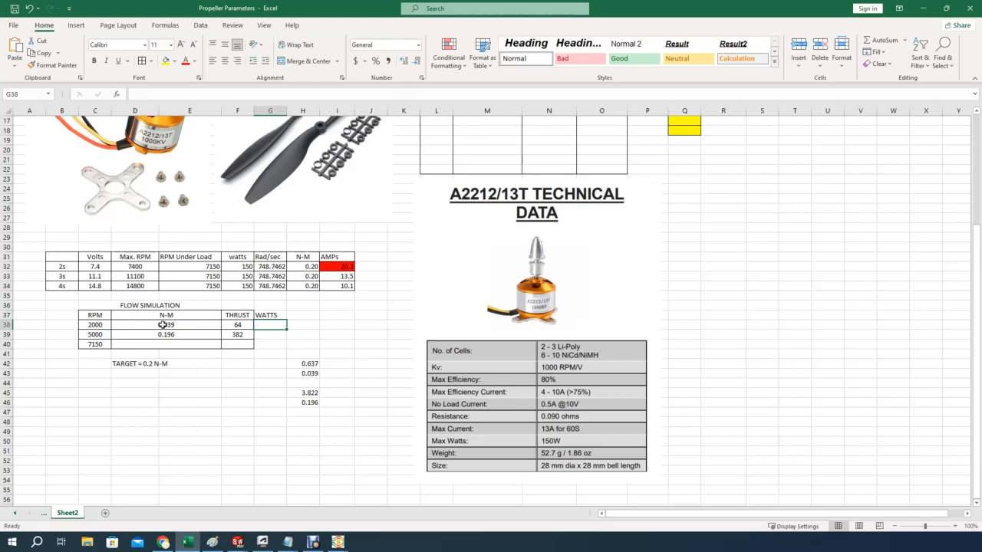
type("=")
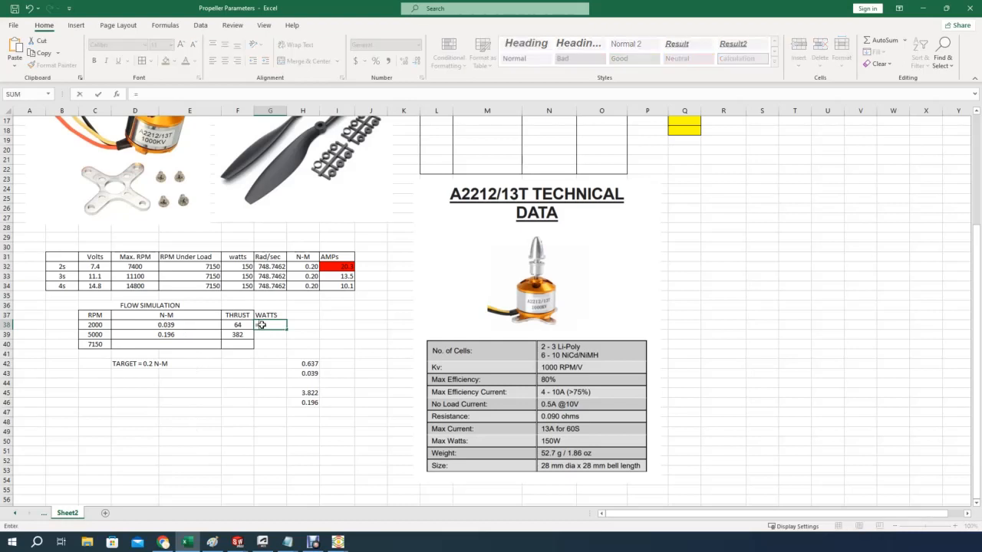
left_click(167, 325)
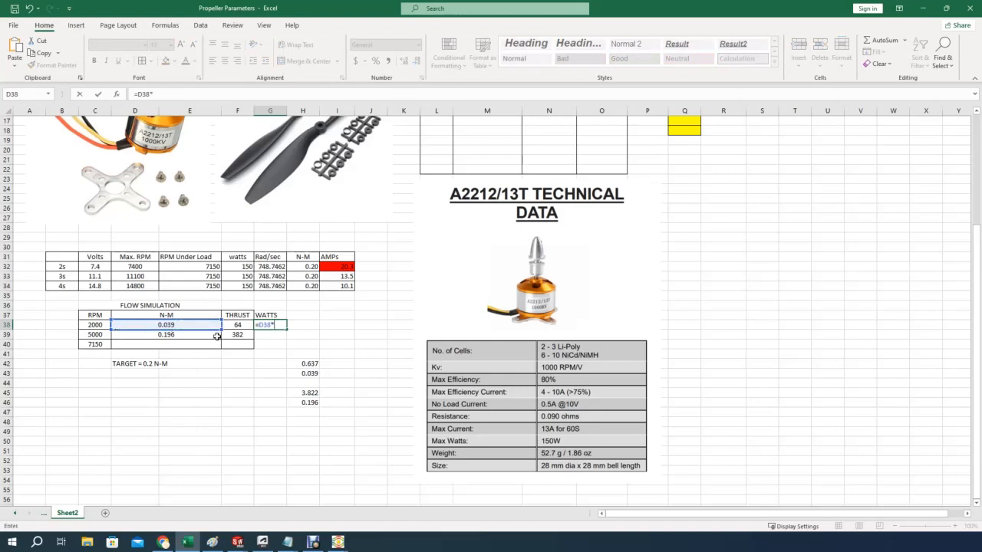
key("BackSpace")
key("BackSpace")
key("BackSpace")
key("BackSpace")
key("BackSpace")
left_click(229, 424)
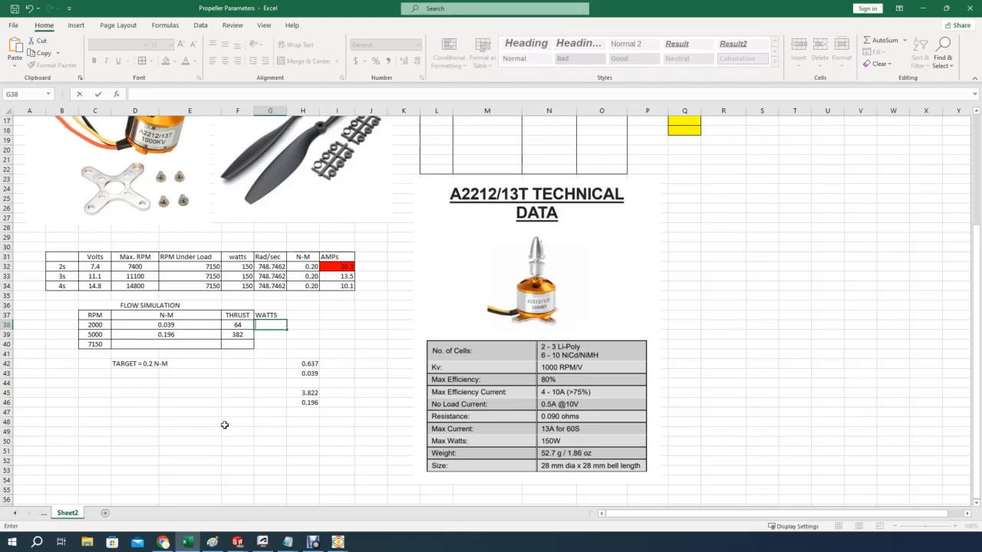
Replace the WATTS heading in cell G37 of the FLOW SIMULATION table with Rad/s.
left_click(260, 318)
key("BackSpace")
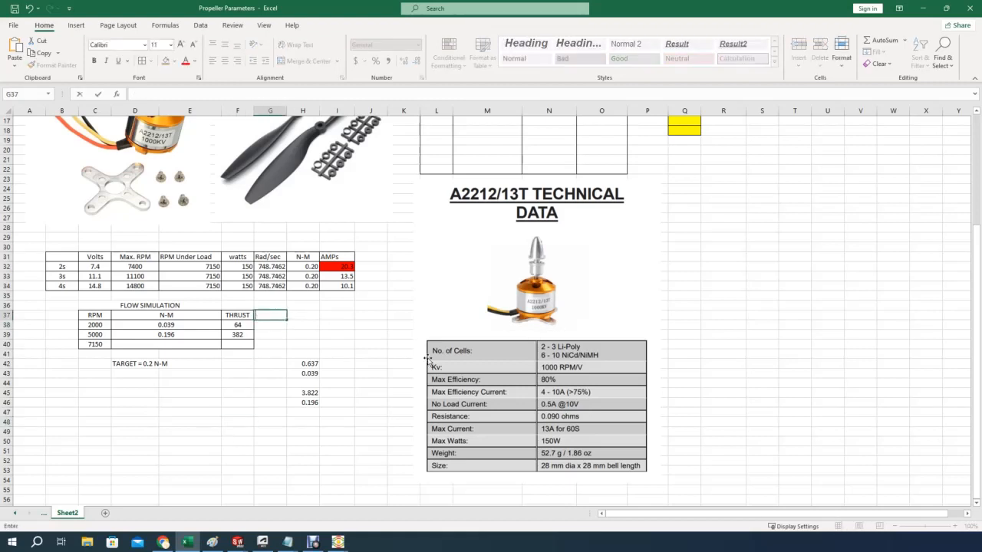
type("rAD/s")
key("Return")
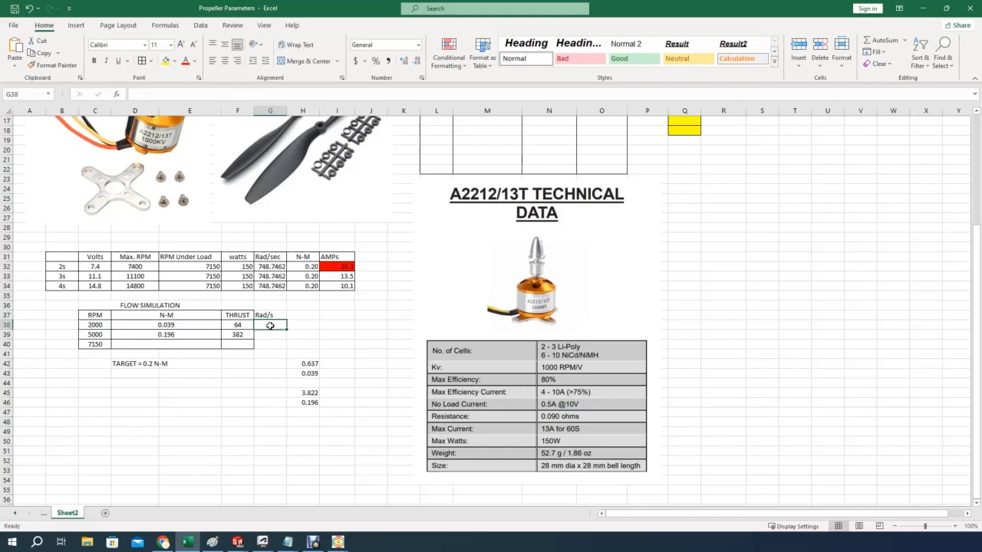
Calculate the angular velocity in cell G38 with =C38*2*PI()/60 and fill the formula through G40.
type("=")
left_click(94, 326)
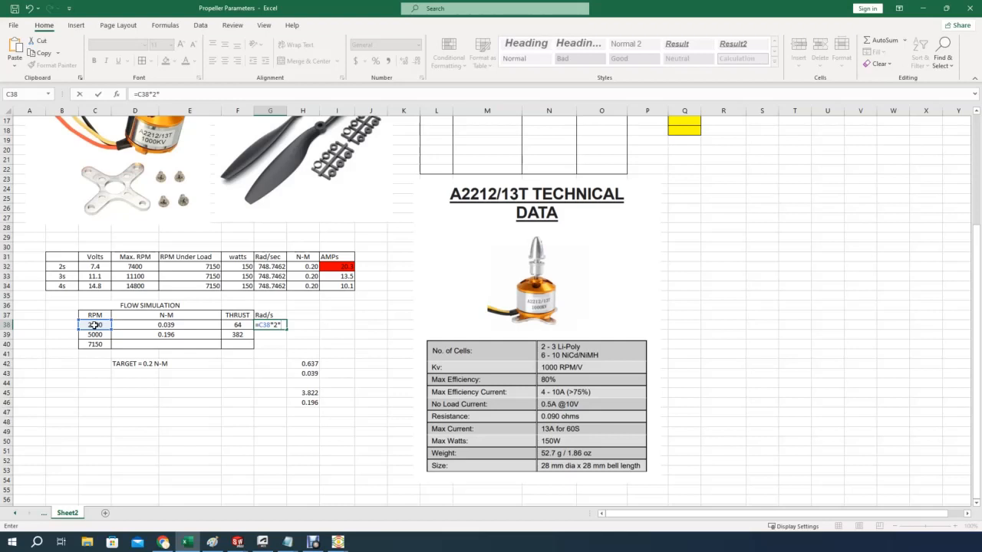
type("pi()")
key("BackSpace")
key("BackSpace")
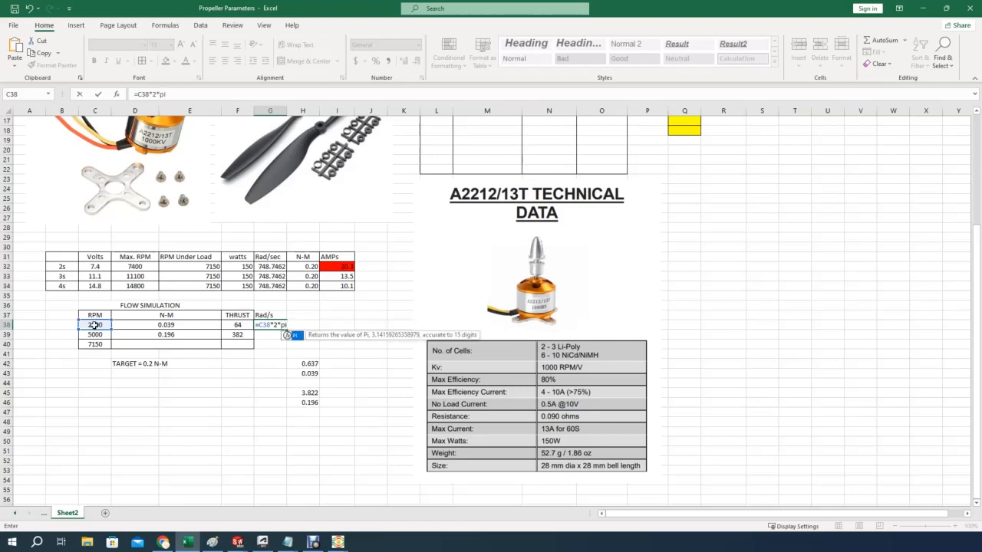
type("()/6")
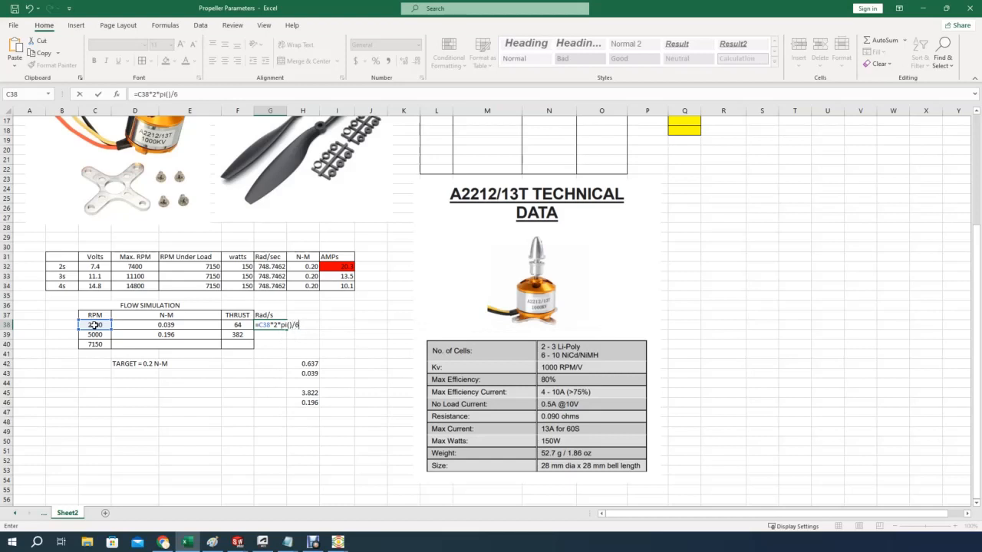
type("0")
key("Return")
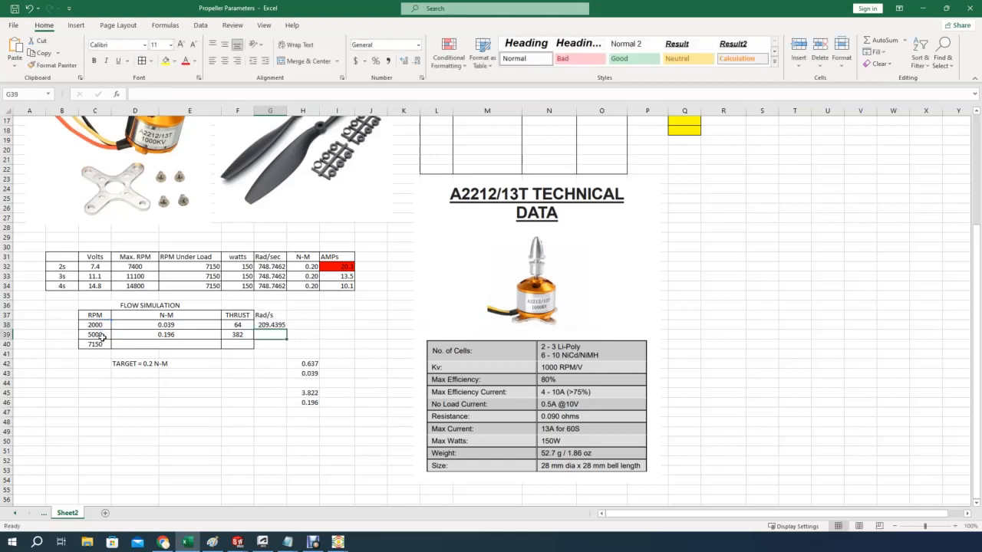
left_click(277, 325)
left_click_drag(286, 329, 285, 347)
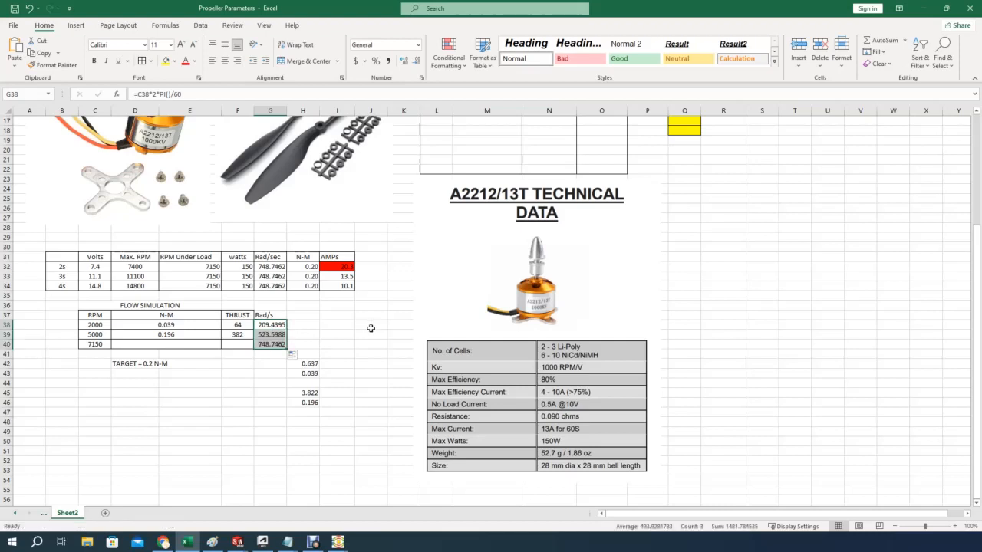
Add a Watts column heading in cell H37, beside Rad/s.
left_click(305, 315)
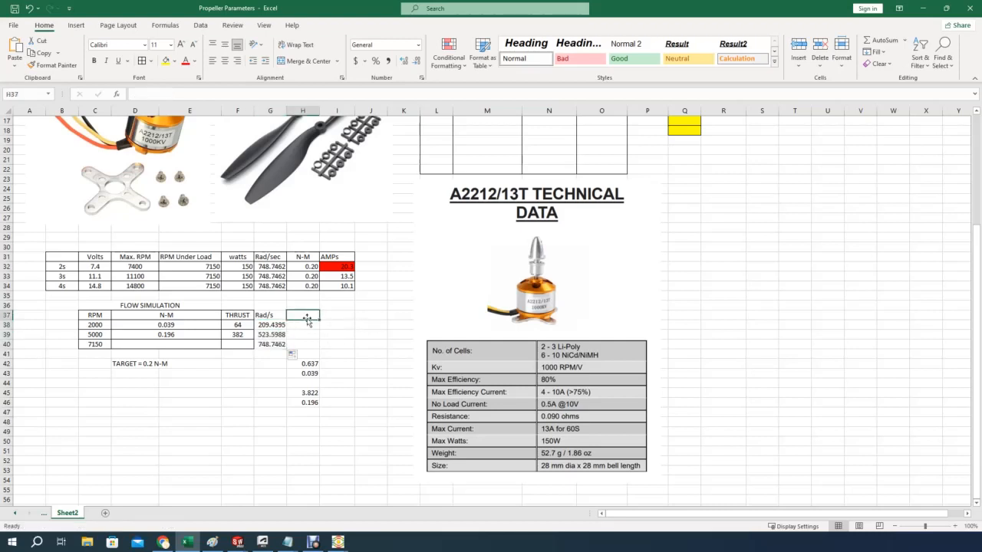
type("W")
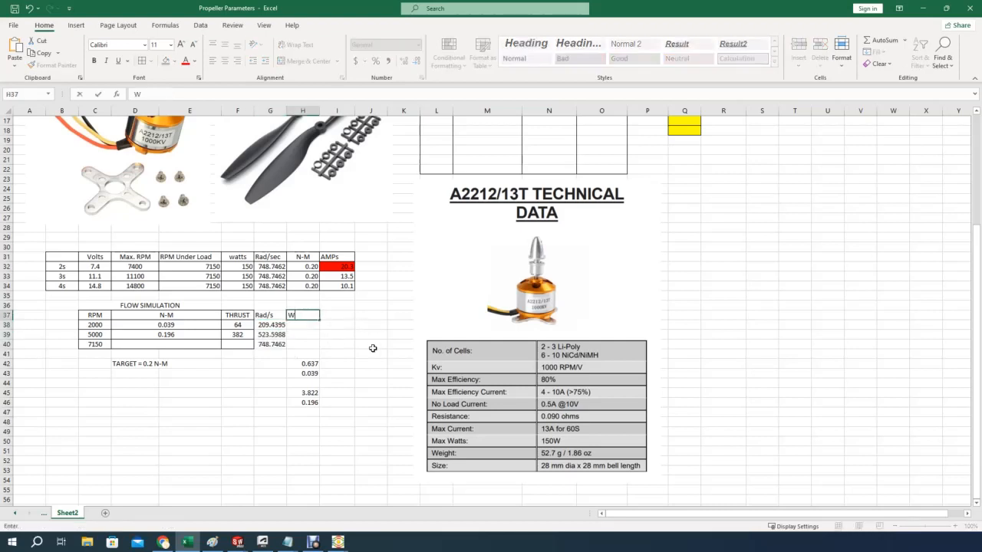
type("atts")
key("Return")
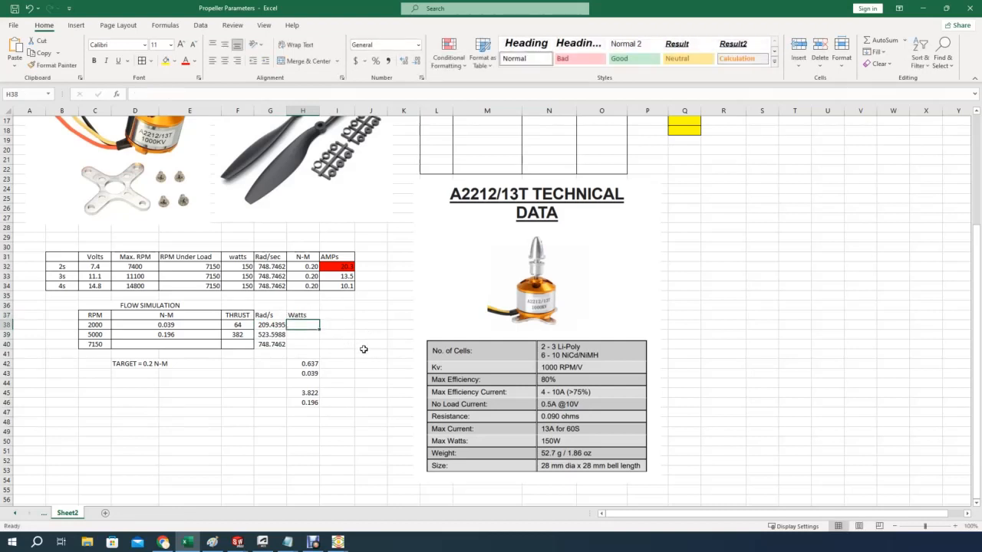
Calculate the power in cell H38 with =D38*G38 and fill the formula through H39.
type("=")
left_click(186, 325)
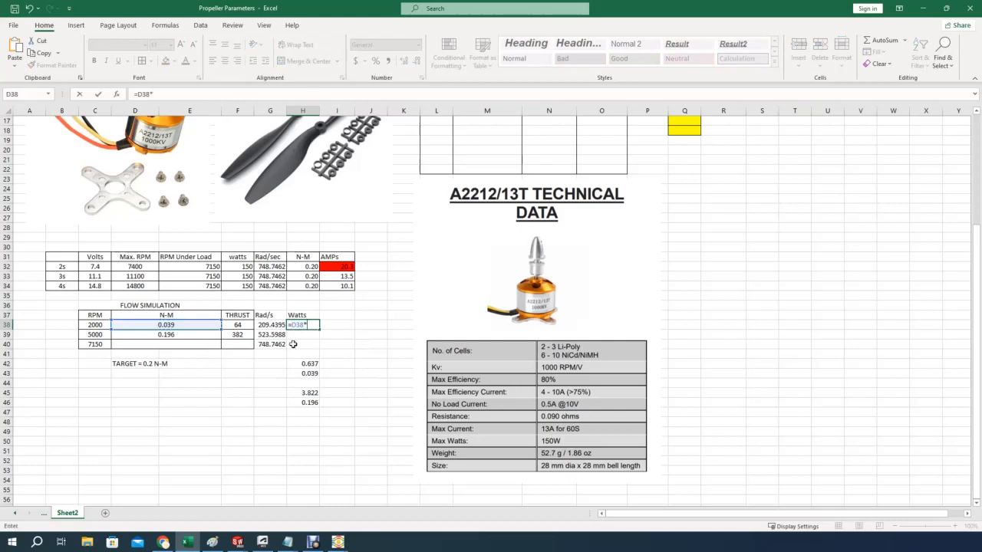
left_click(272, 323)
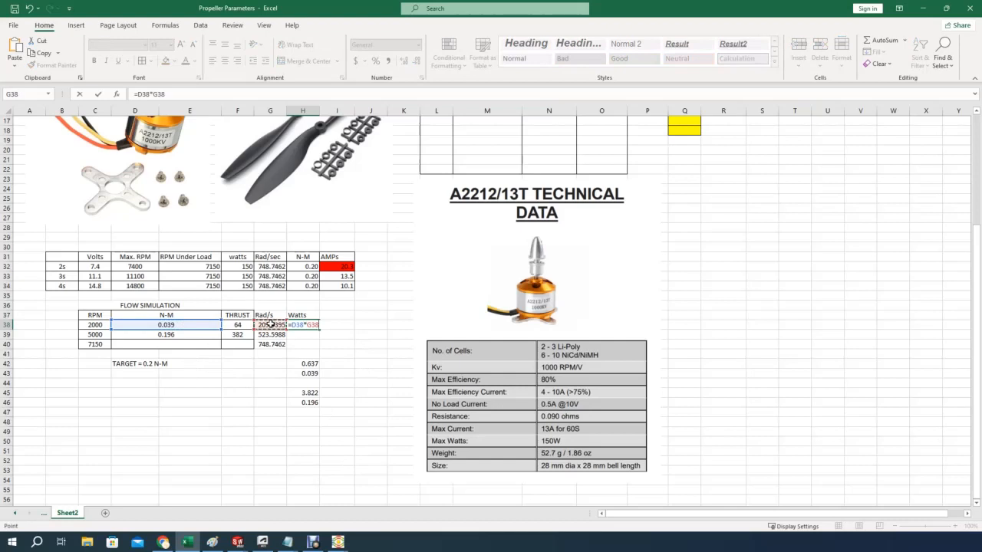
key("Return")
left_click(302, 326)
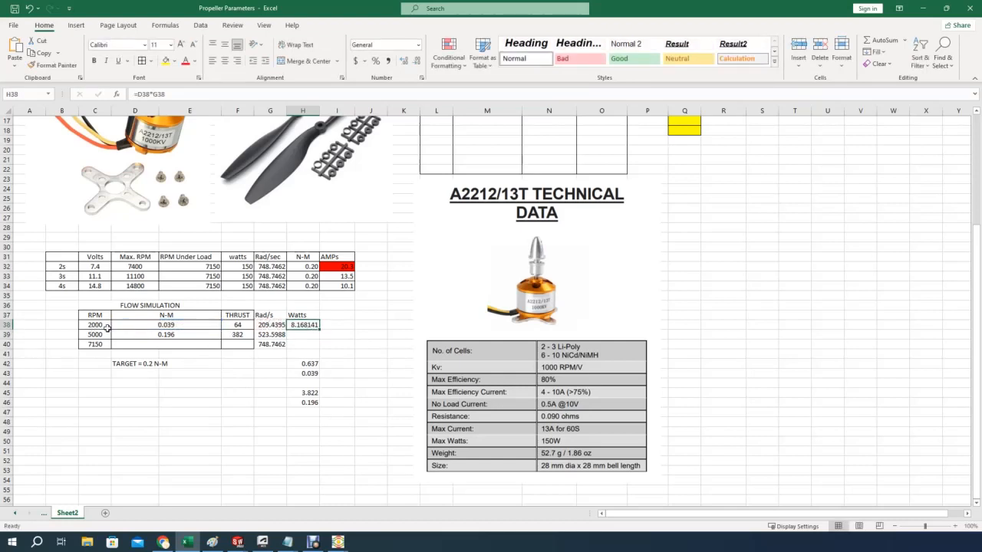
left_click_drag(320, 329, 310, 345)
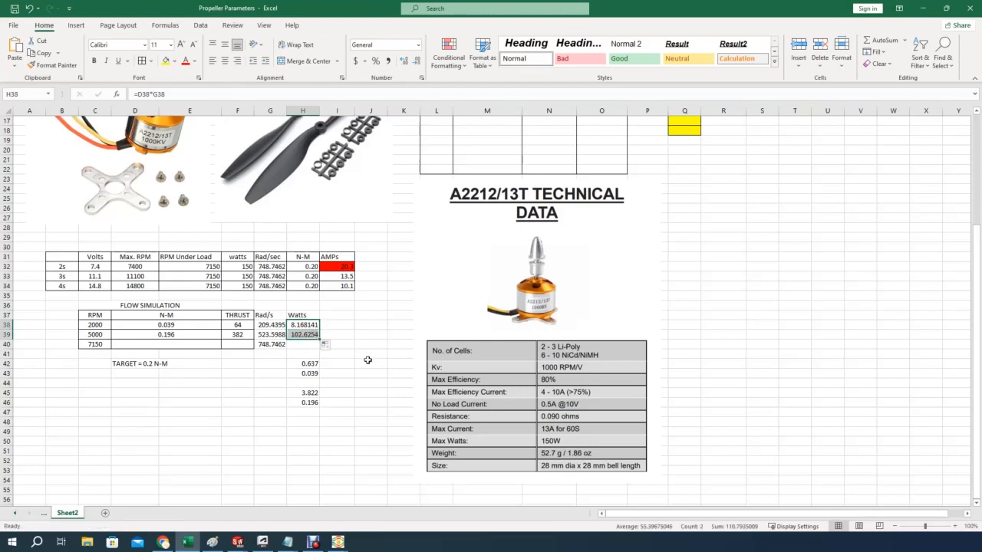
left_click(293, 334)
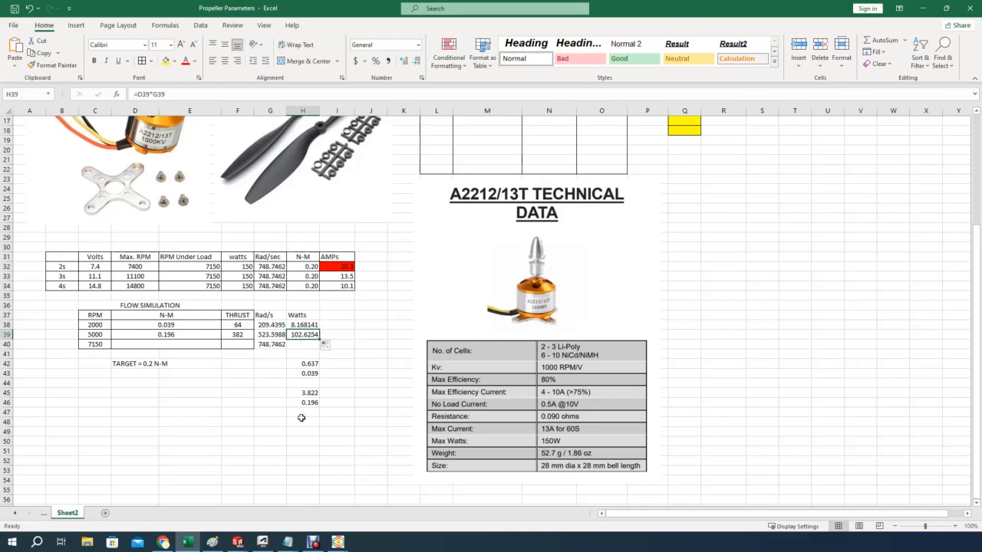
left_click(170, 411)
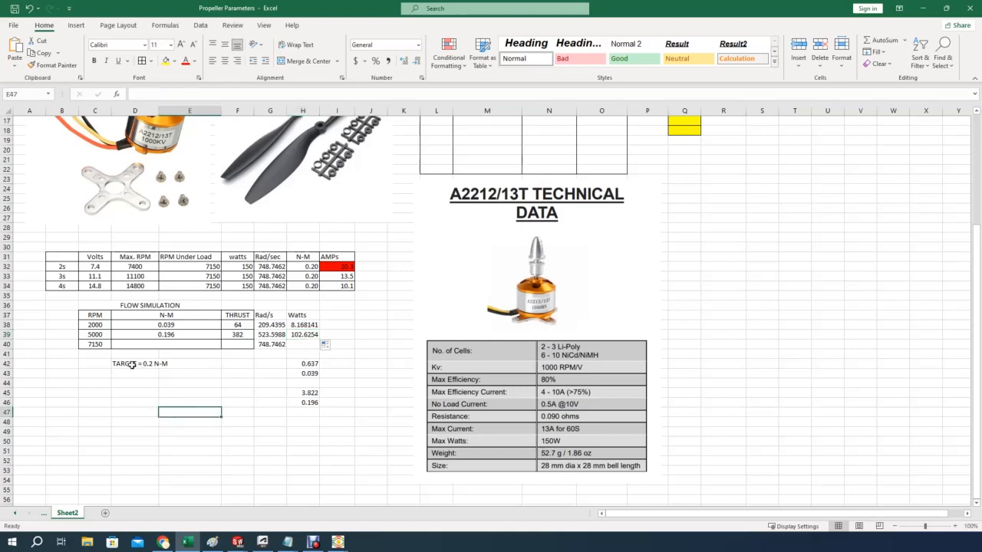
left_click(93, 344)
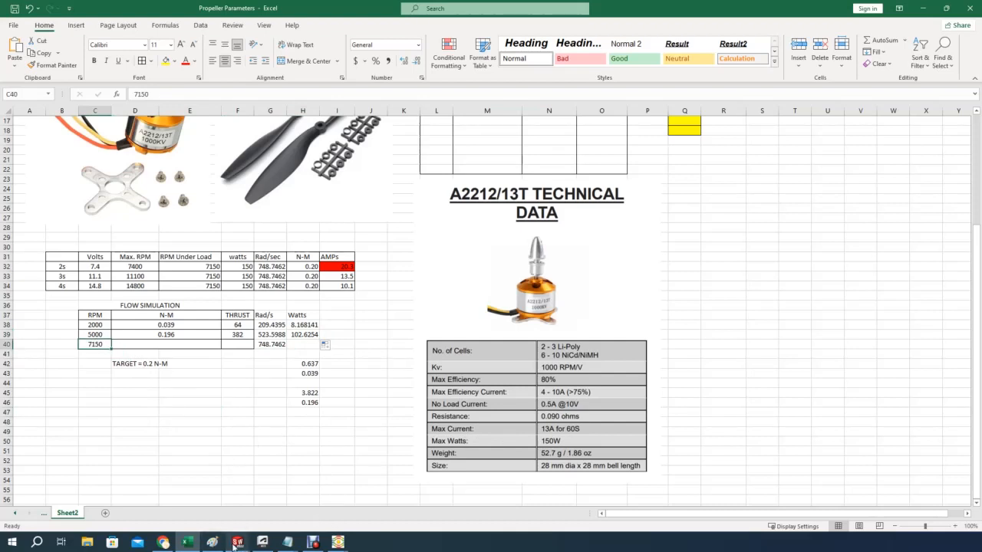
Switch to the 5 blade propeller flow simulation part in SolidWorks and close the goal plot settings without applying them.
mouse_move(240, 544)
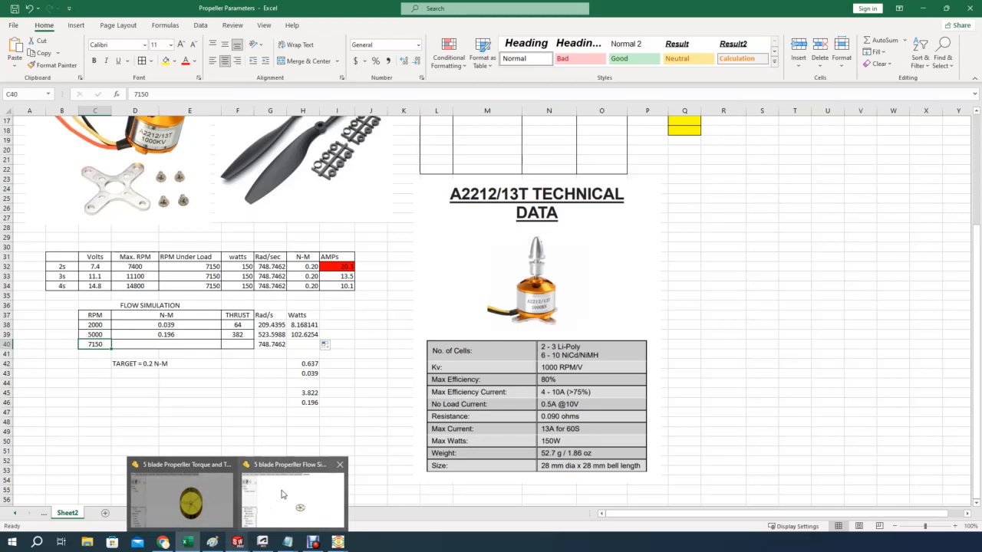
left_click(285, 496)
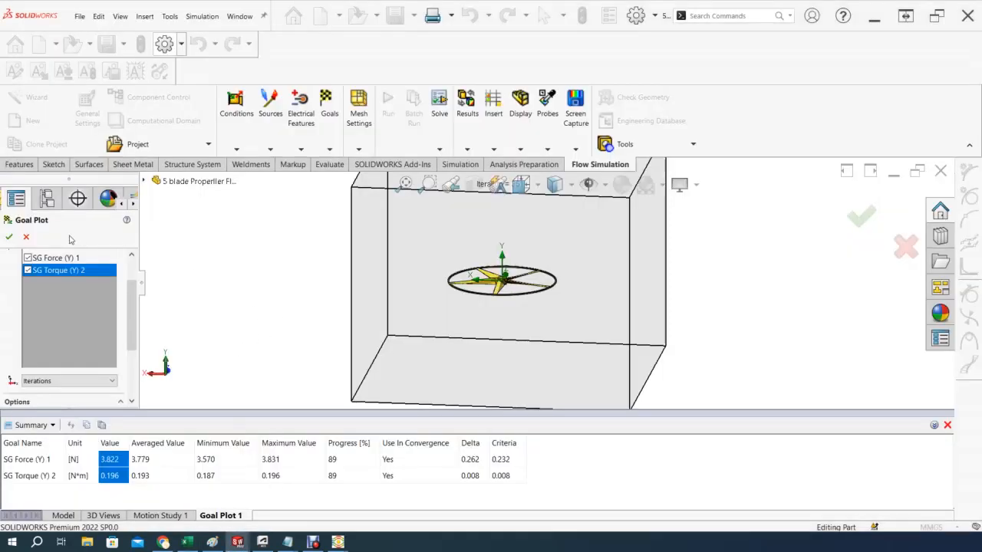
left_click(26, 237)
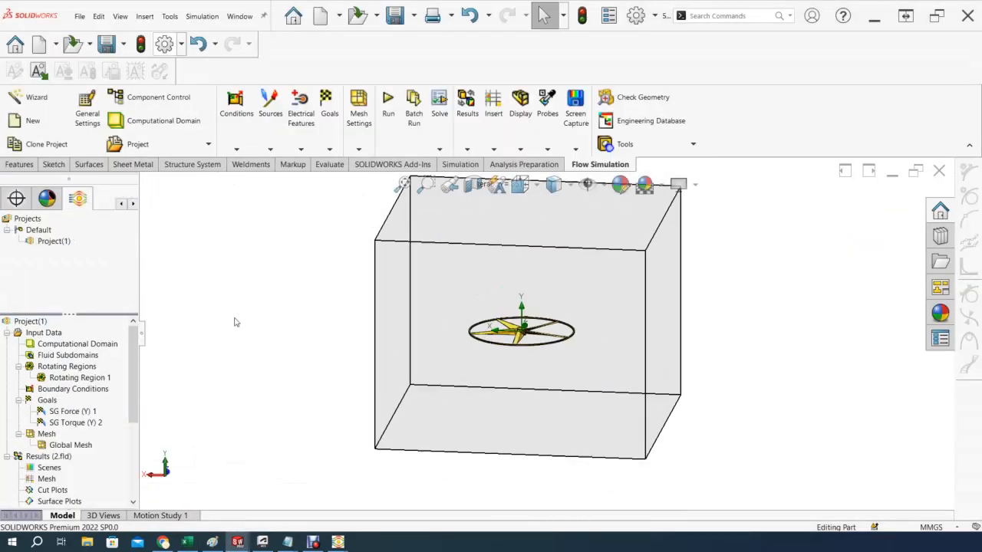
Set the angular velocity of Rotating Region 1 to 7000 RPM.
left_click(84, 379)
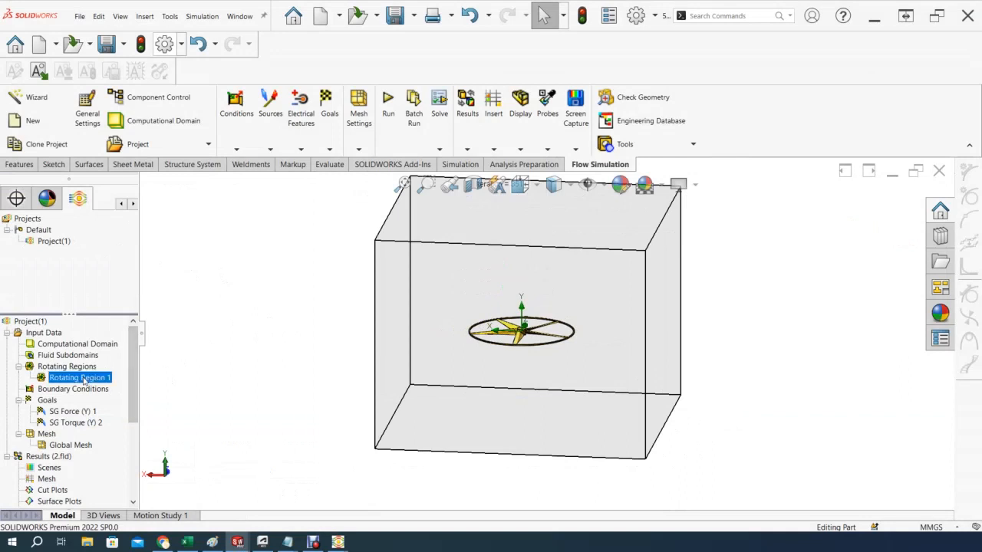
right_click(84, 379)
left_click(106, 385)
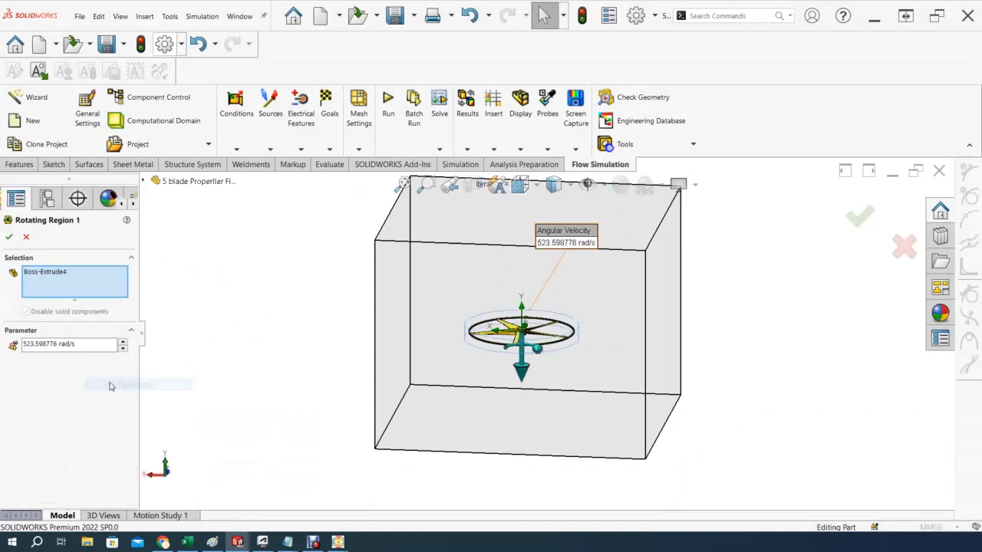
left_click_drag(101, 345, 20, 344)
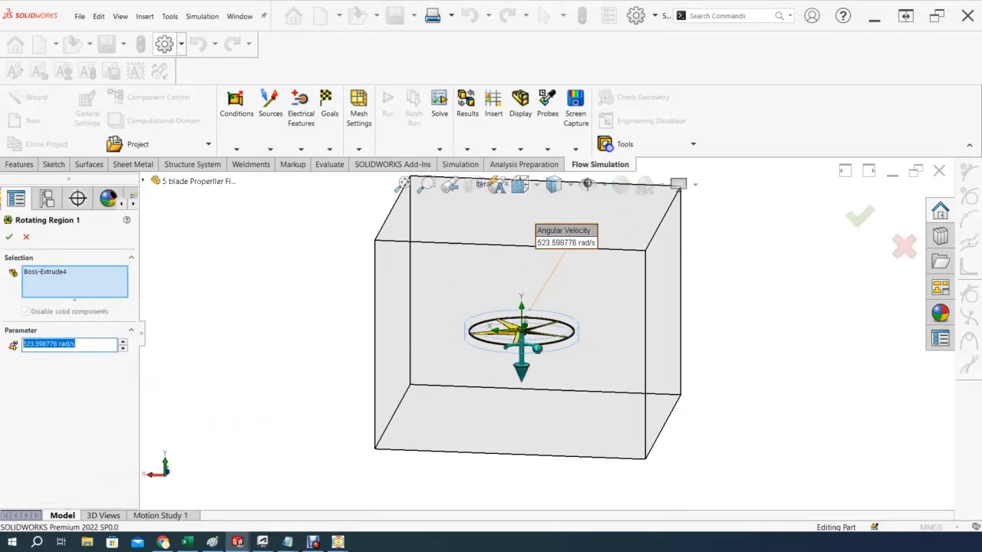
type("7000")
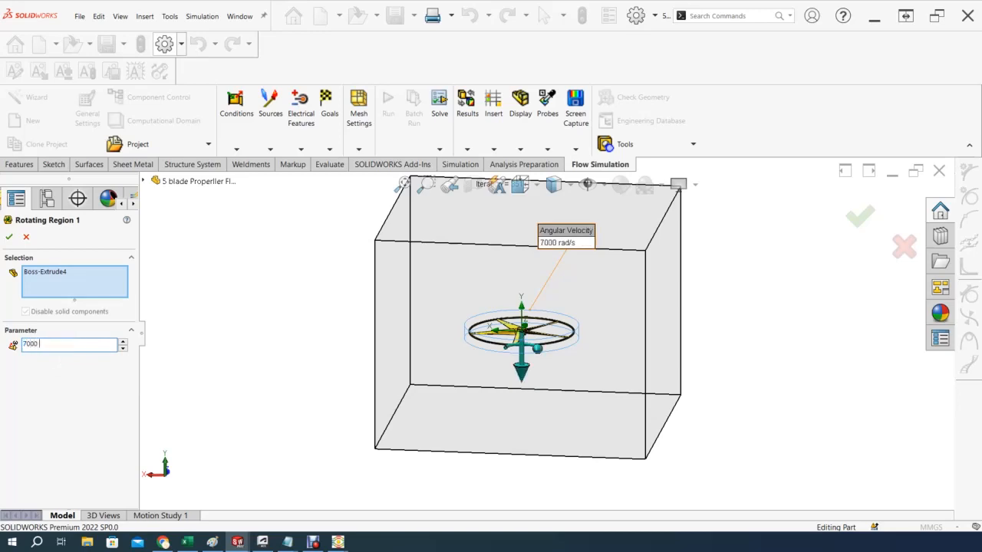
type(" RPM")
key("Return")
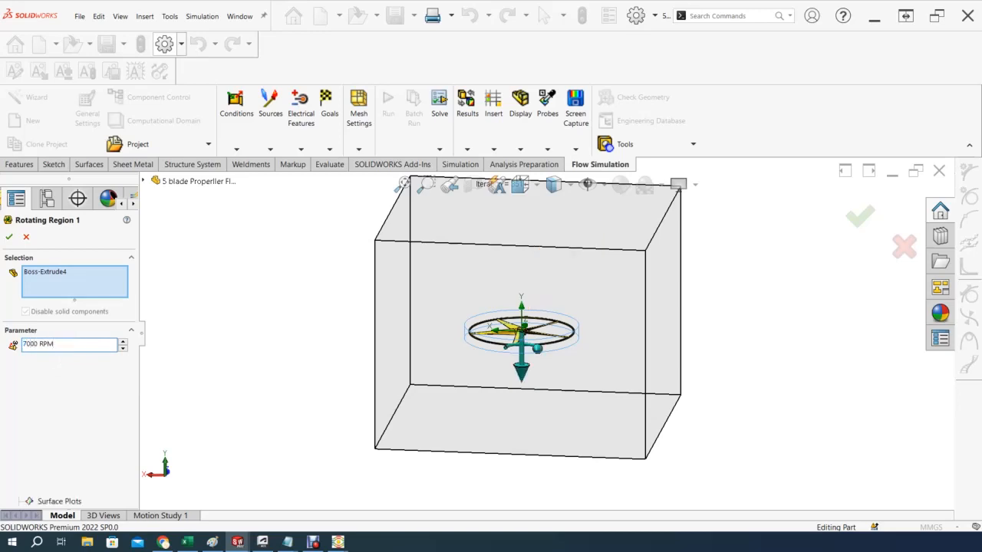
Unload the existing results of the flow simulation project.
left_click_drag(130, 338, 130, 389)
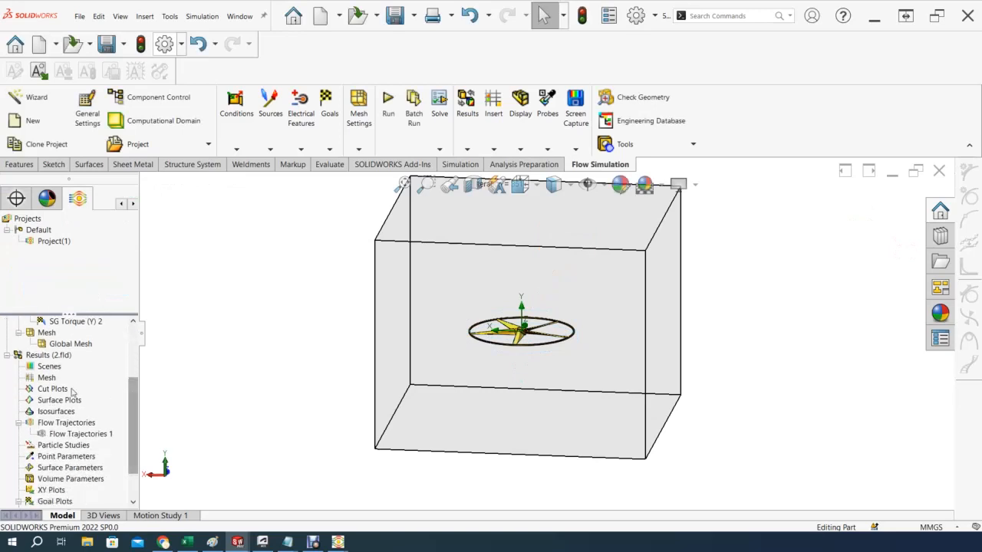
right_click(46, 355)
left_click(144, 366)
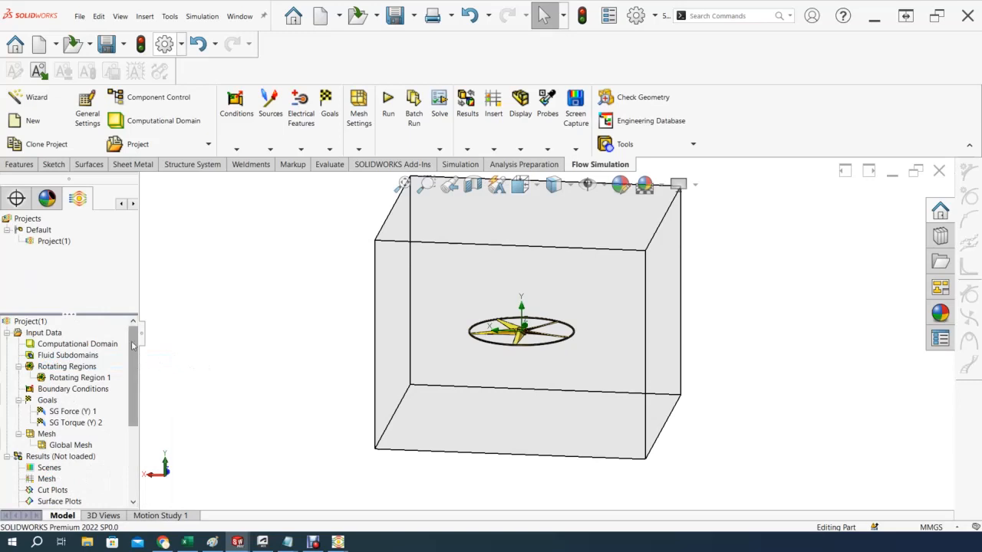
Run the flow simulation project as a new calculation and bring up the solver window.
left_click(385, 99)
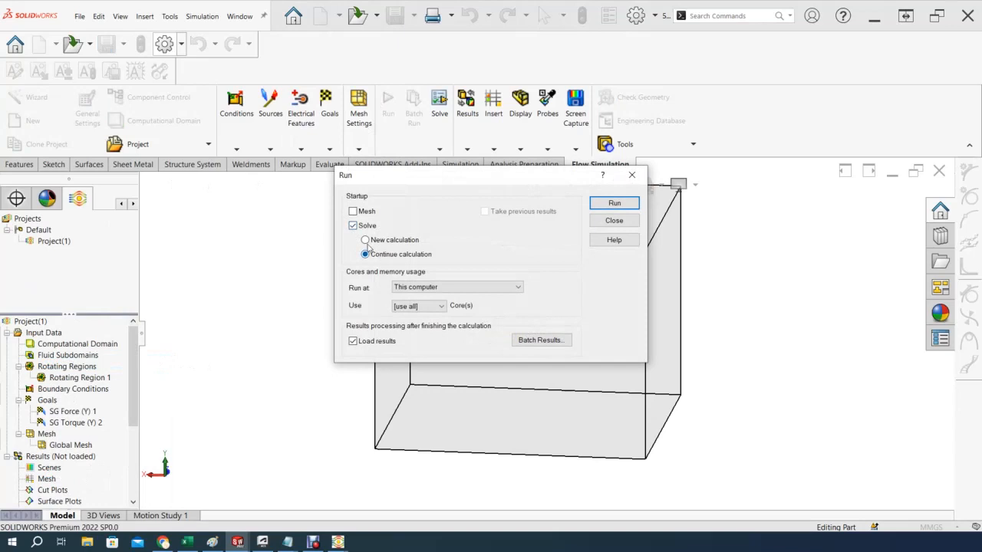
left_click(365, 241)
left_click(604, 203)
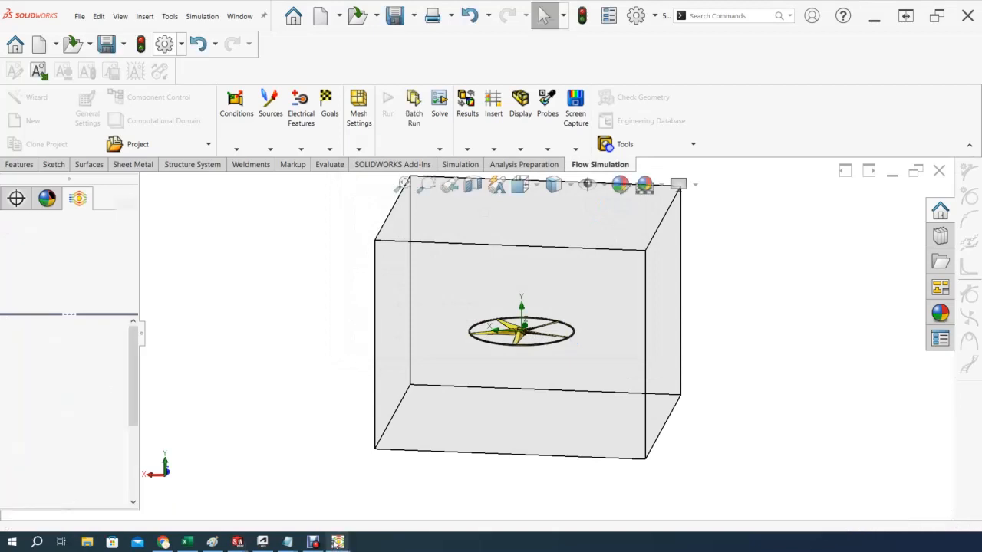
mouse_move(338, 543)
left_click(444, 491)
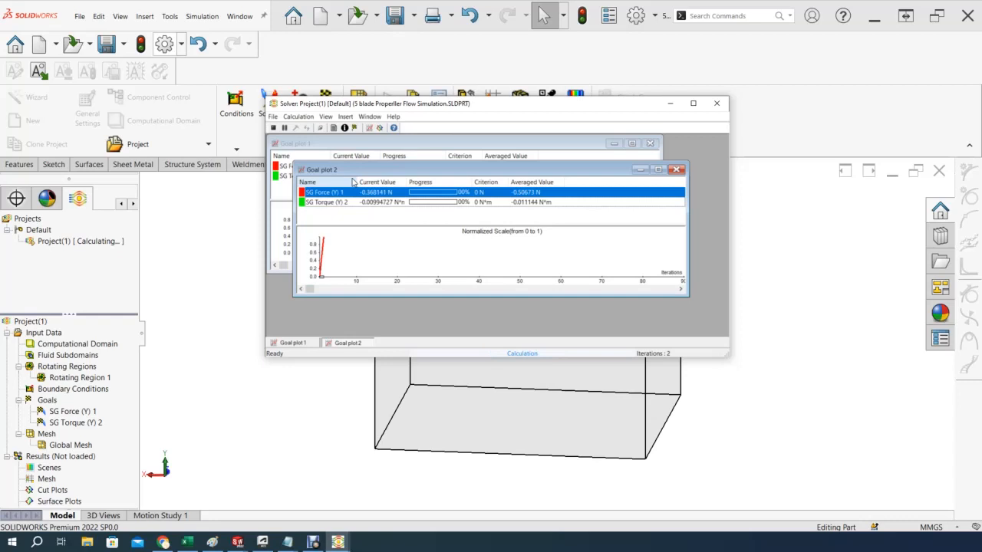
Switch to the Propeller Parameters workbook in Excel and select the Watts cell H40 of the 7150 RPM row.
left_click(189, 543)
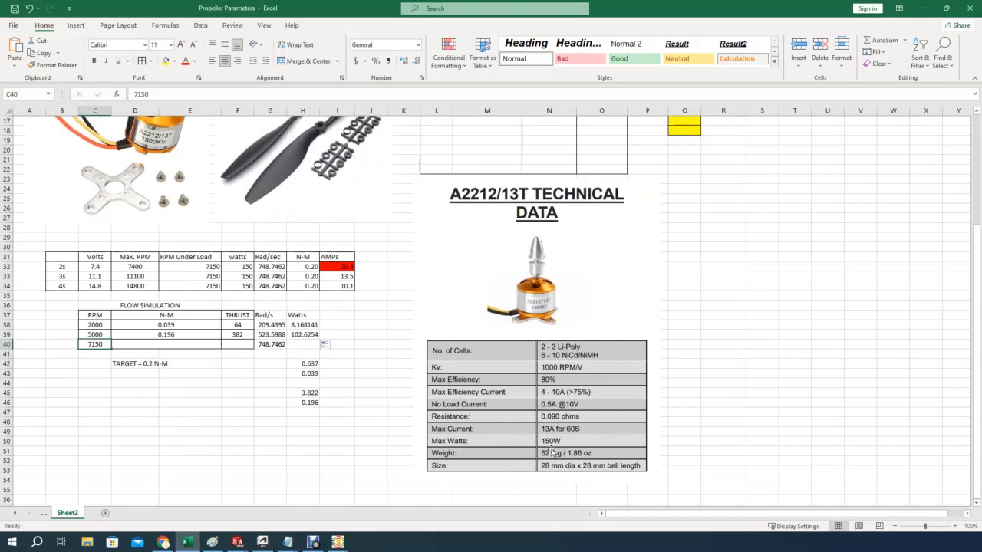
left_click(298, 344)
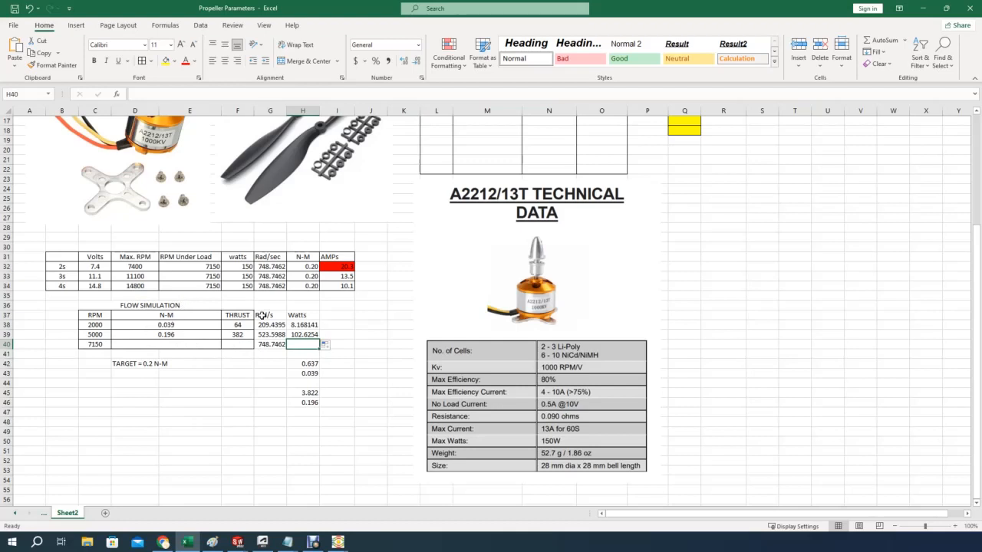
Review the measured RPM, thrust, watts and torque table at the start of the sheet against the FLOW SIMULATION table.
left_click(234, 343)
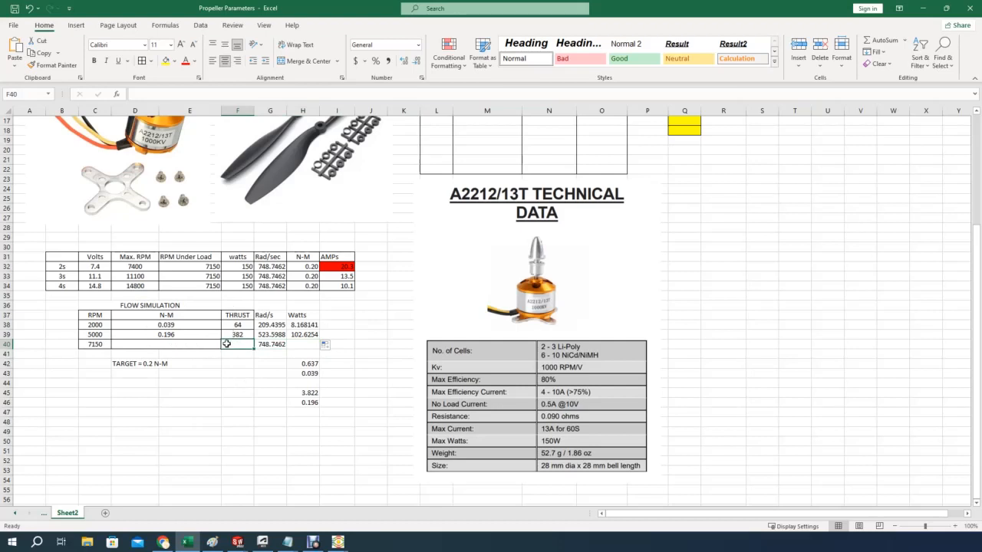
left_click_drag(976, 274, 978, 123)
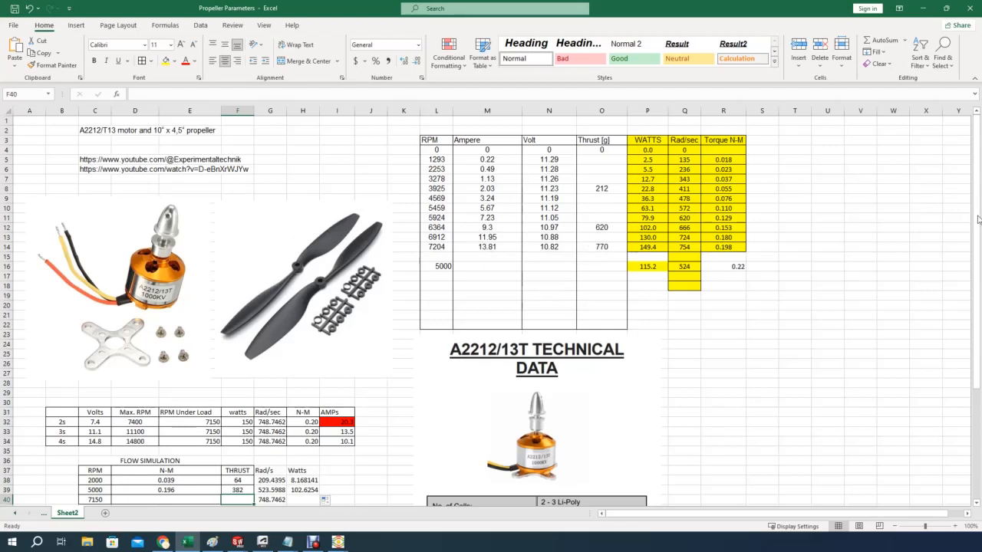
left_click_drag(978, 220, 979, 223)
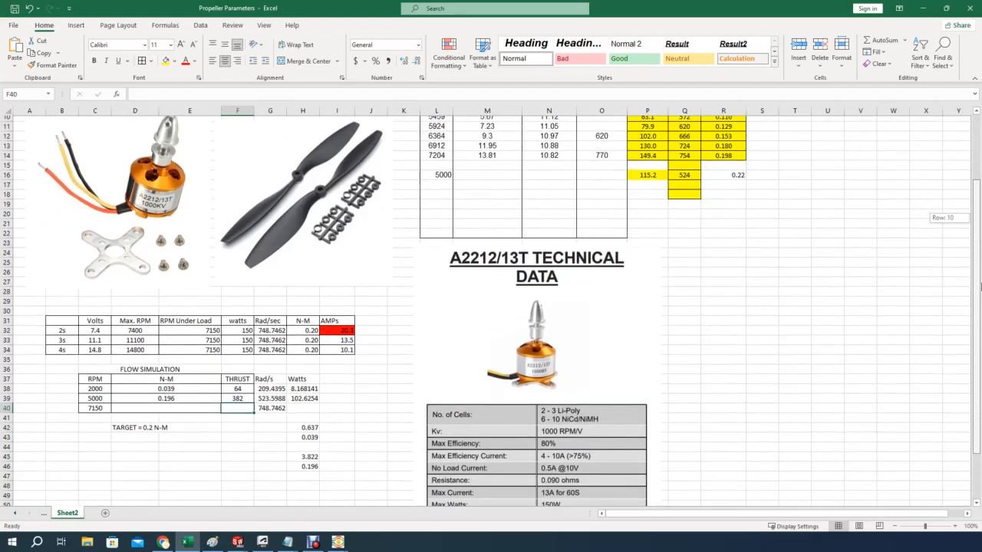
left_click_drag(979, 286, 978, 335)
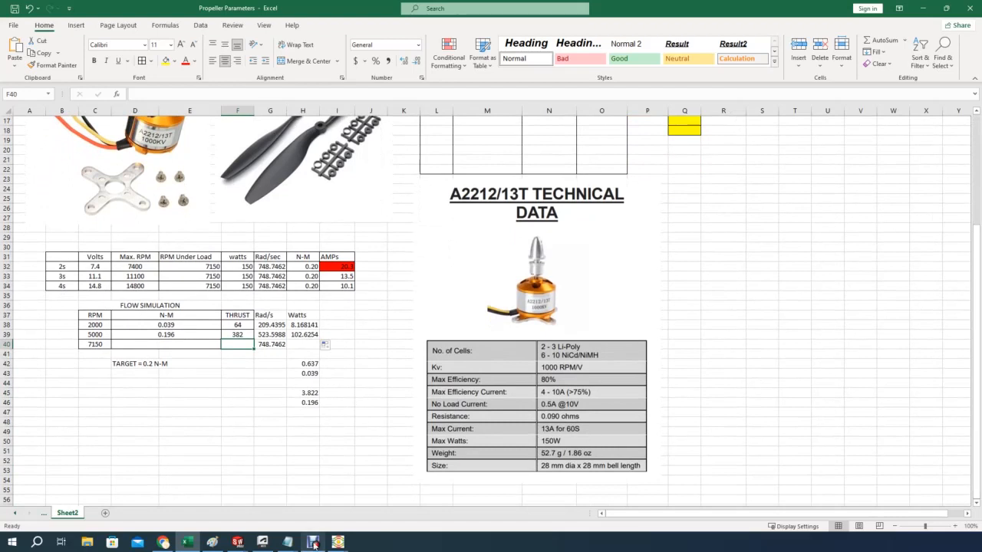
Switch to the solver window, monitor the force and torque goals until the calculation finishes, and return to the SolidWorks model.
mouse_move(337, 541)
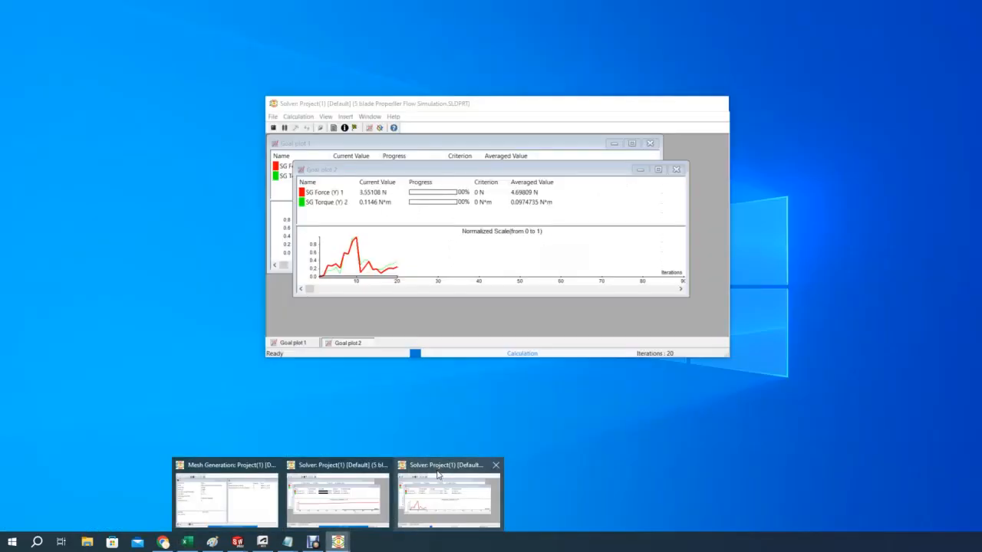
left_click(438, 474)
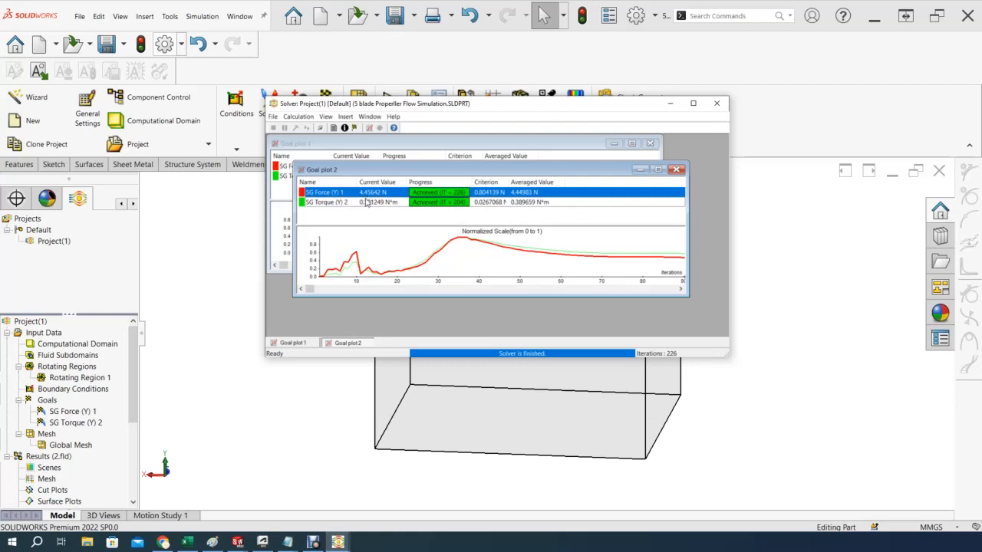
left_click(250, 380)
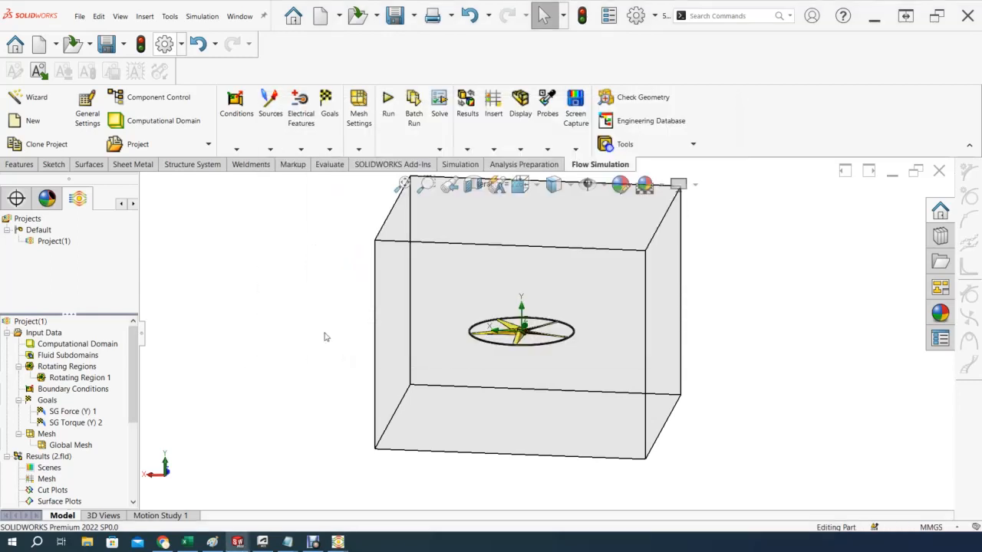
Show the Flow Trajectories 1 result on the propeller model.
left_click_drag(128, 349, 141, 413)
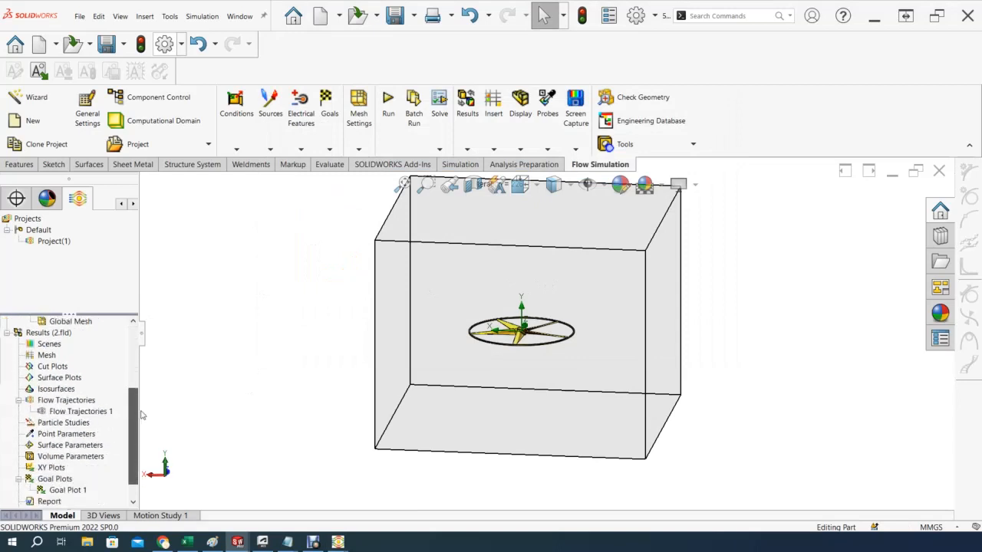
left_click(62, 412)
right_click(68, 413)
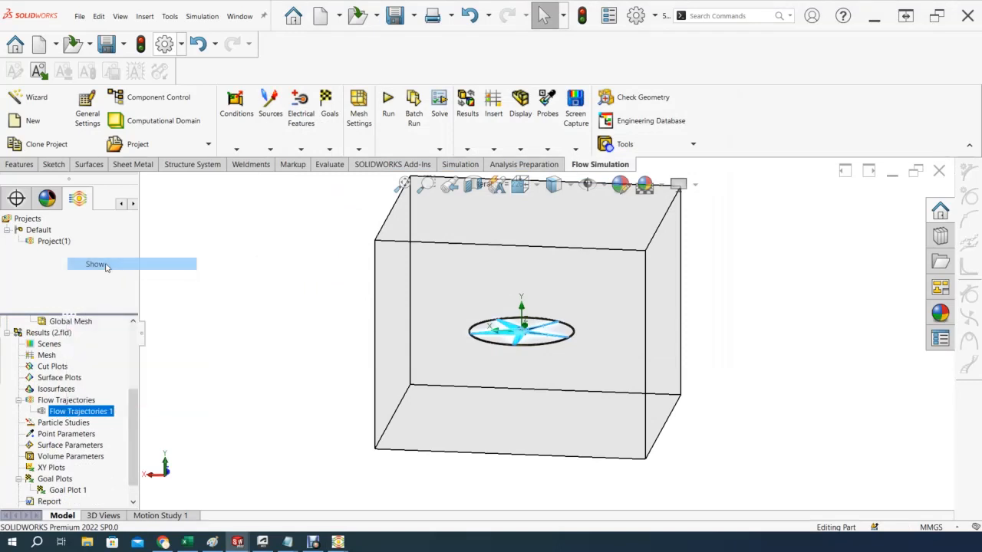
left_click(107, 266)
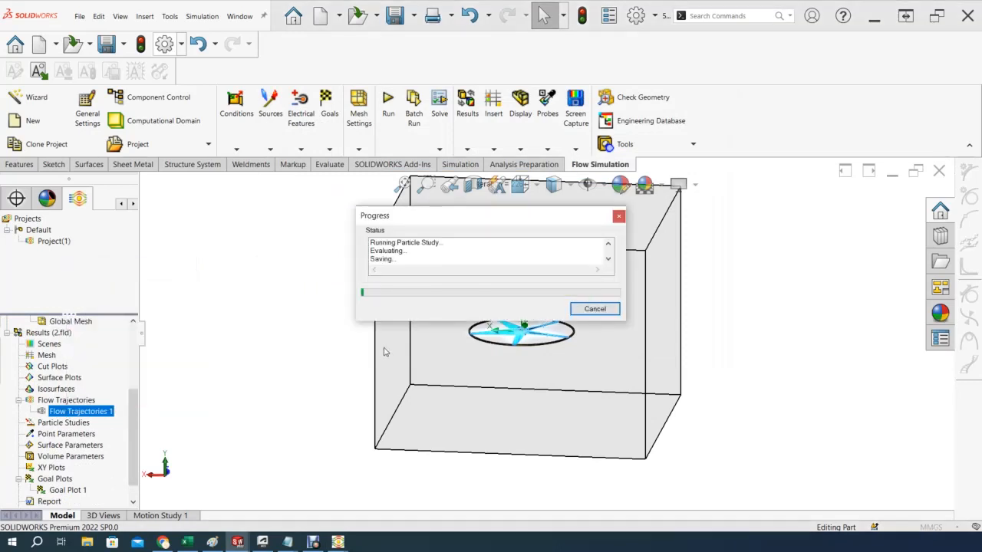
Examine the flow trajectory arrows above, below and around the propeller from several angles.
scroll(573, 356, "down", 5)
middle_click_drag(513, 340, 532, 326)
scroll(506, 345, "up", 5)
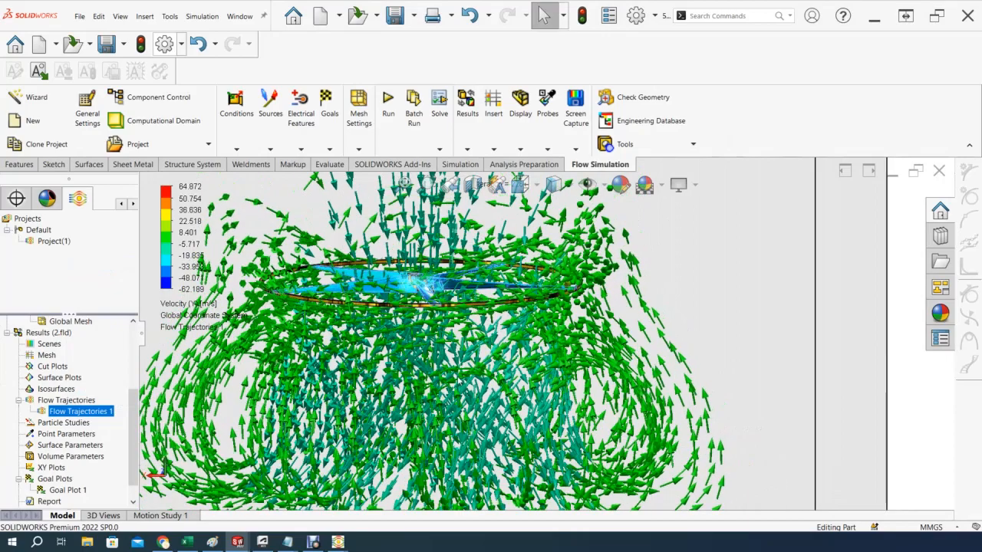
middle_click_drag(452, 360, 459, 420)
scroll(471, 308, "down", 2)
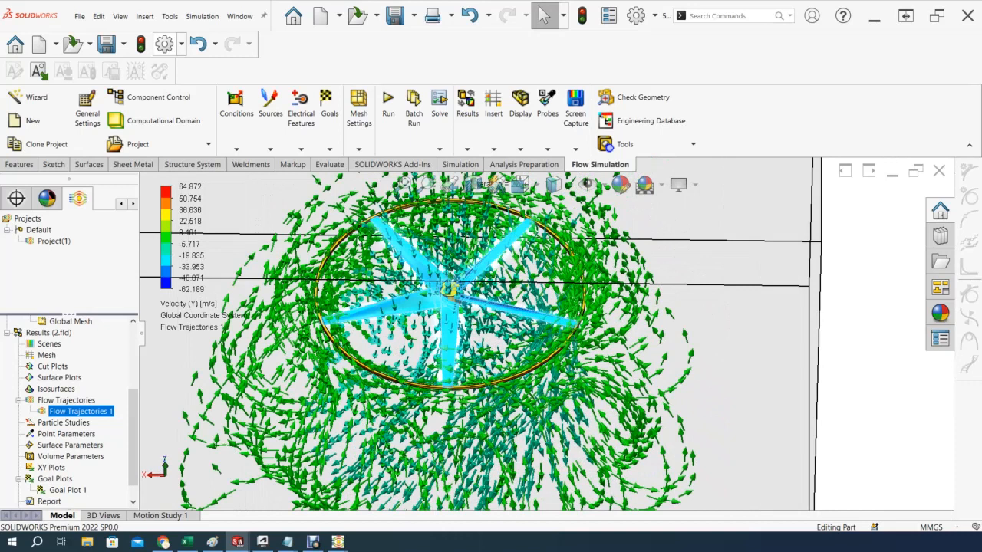
middle_click_drag(457, 330, 481, 301)
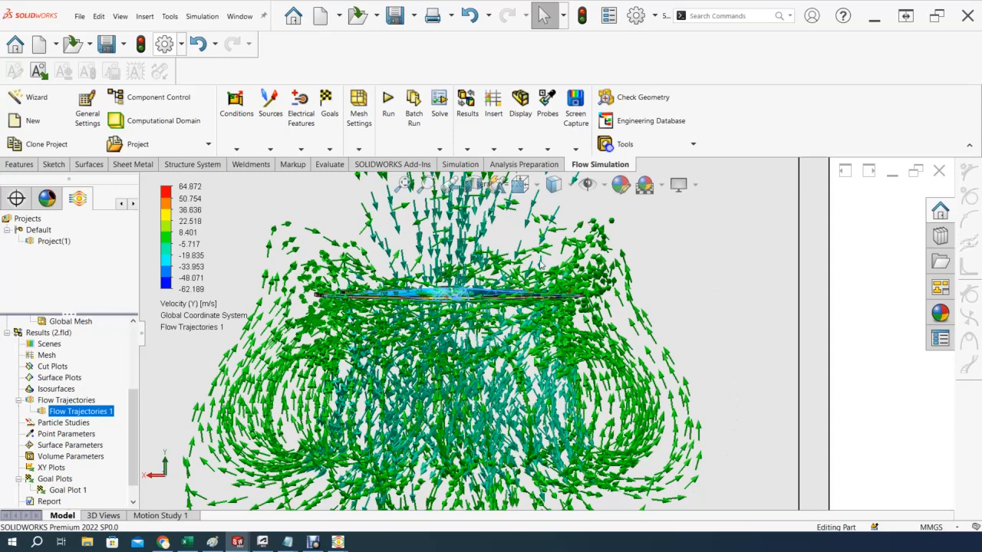
scroll(430, 446, "up", 5)
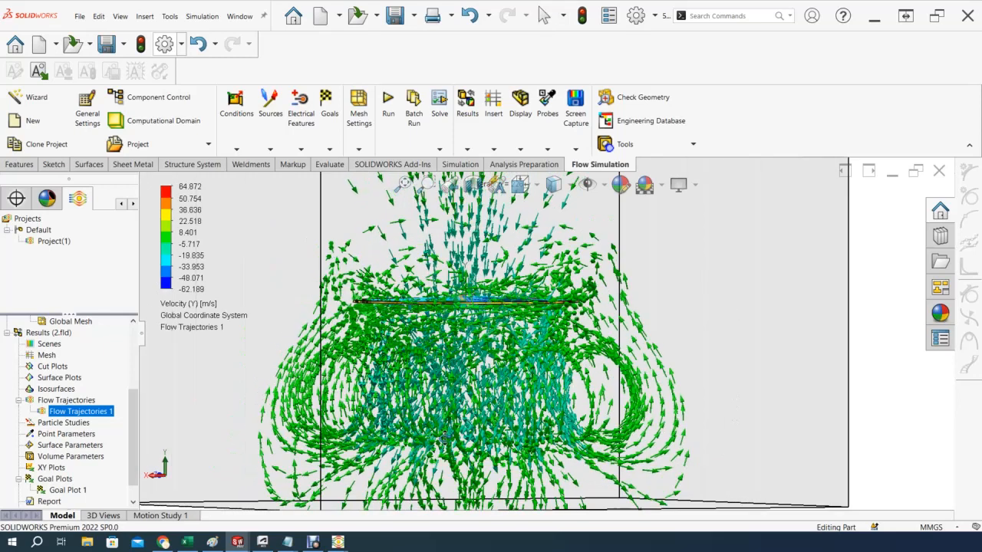
middle_click_drag(444, 443, 573, 458)
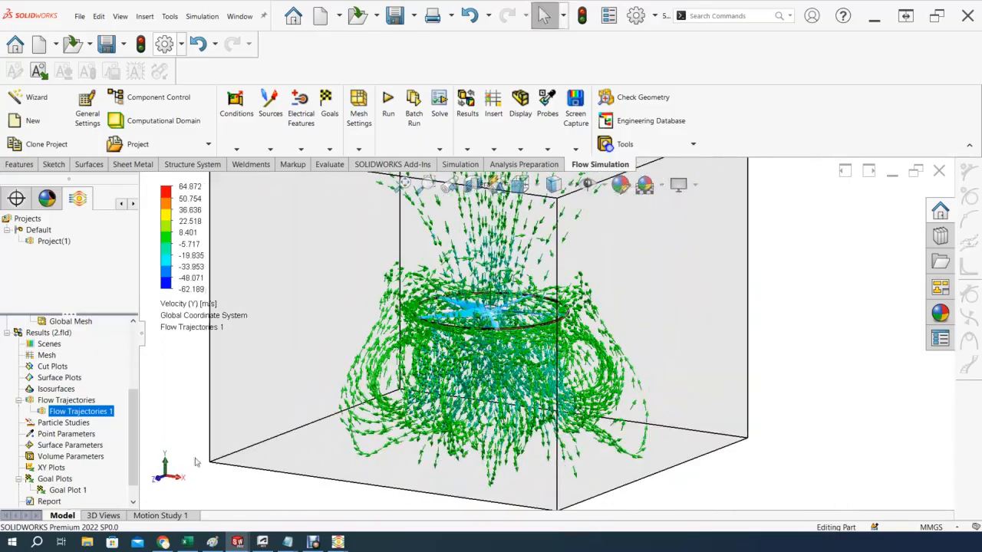
Play the Flow Trajectories 1 animation and inspect the moving arrows around the propeller from different sides.
right_click(74, 411)
left_click(104, 305)
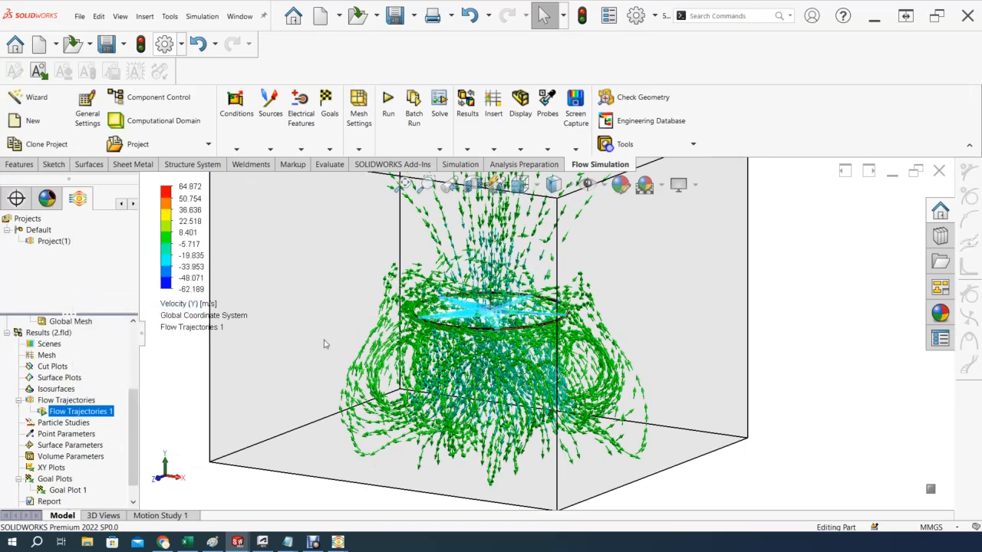
scroll(529, 389, "down", 2)
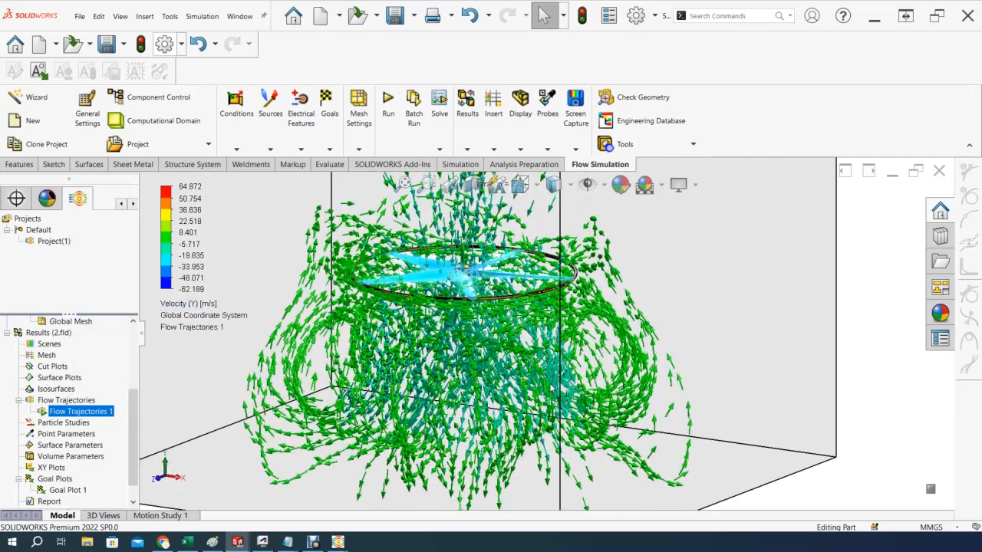
middle_click_drag(516, 370, 413, 346)
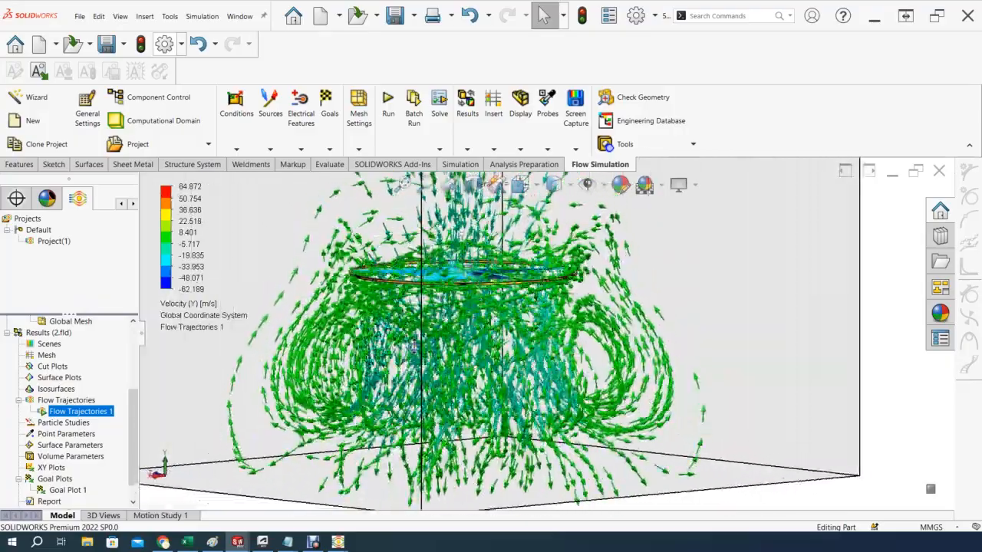
middle_click_drag(432, 349, 534, 389)
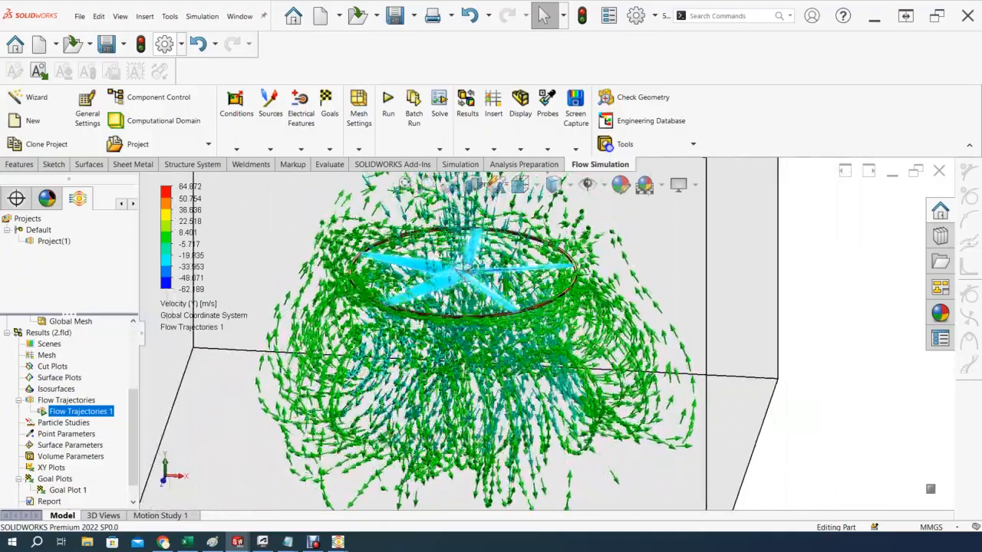
Stop the flow trajectory animation and hide Flow Trajectories 1.
right_click(77, 412)
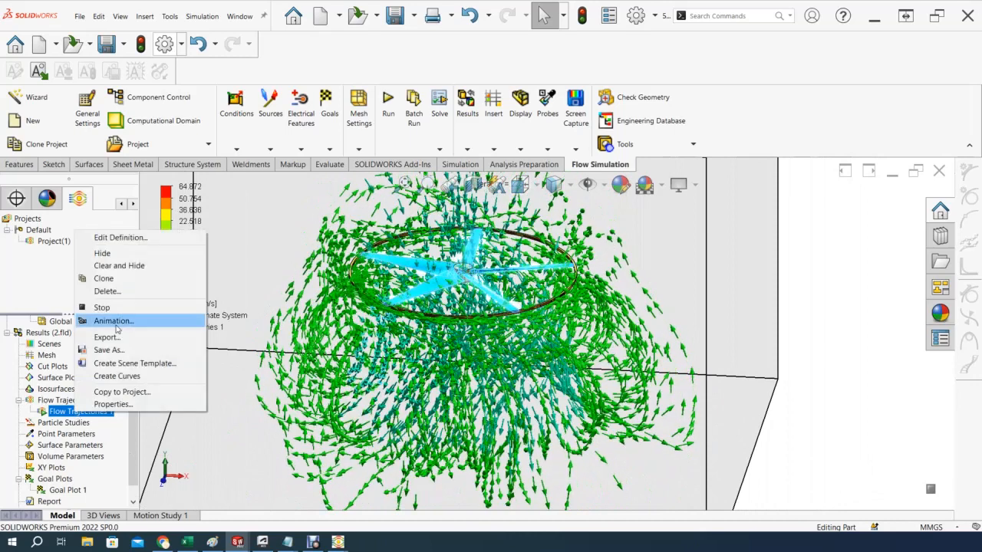
left_click(102, 307)
right_click(84, 412)
left_click(115, 250)
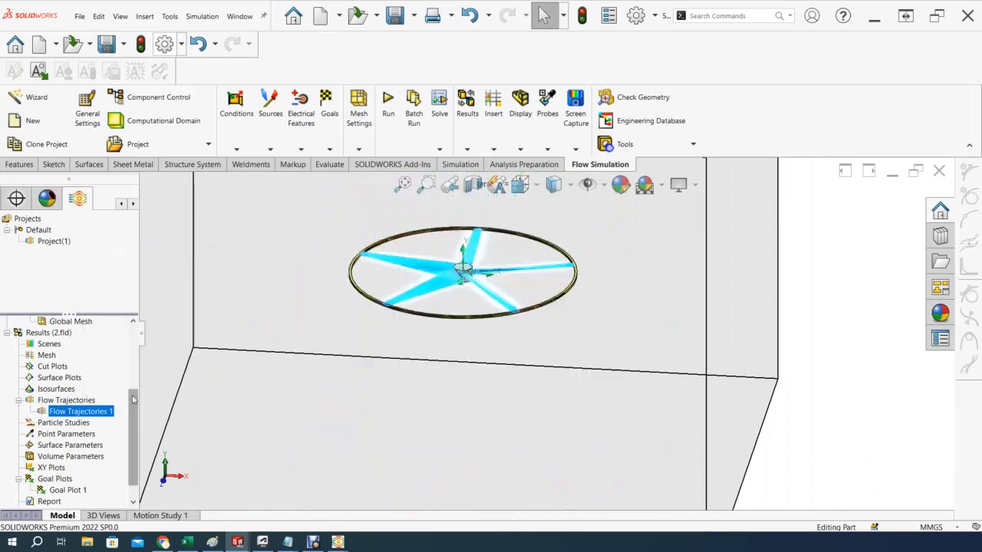
Show the existing Goal Plot 1 to view the force curve over the iterations.
scroll(137, 414, "down", 1)
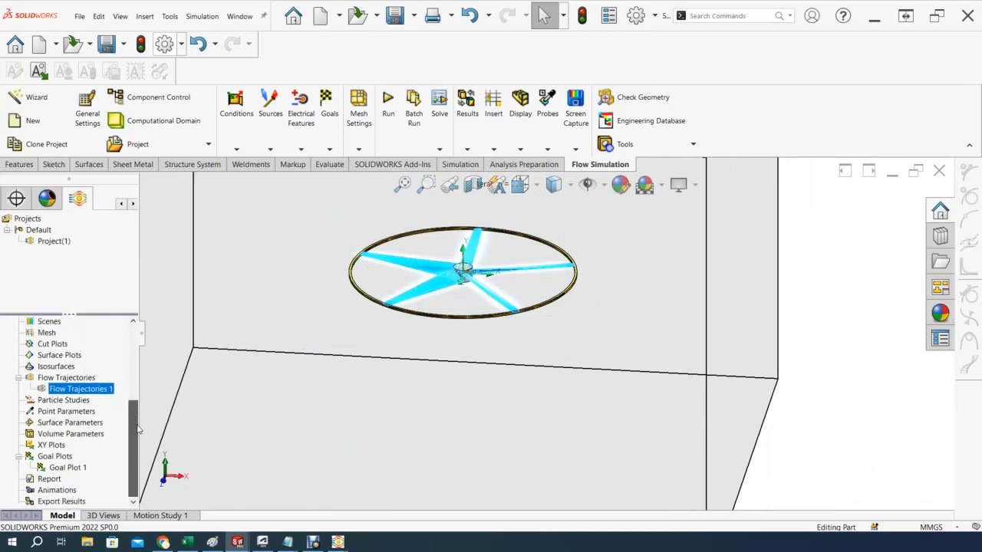
left_click(64, 470)
right_click(56, 462)
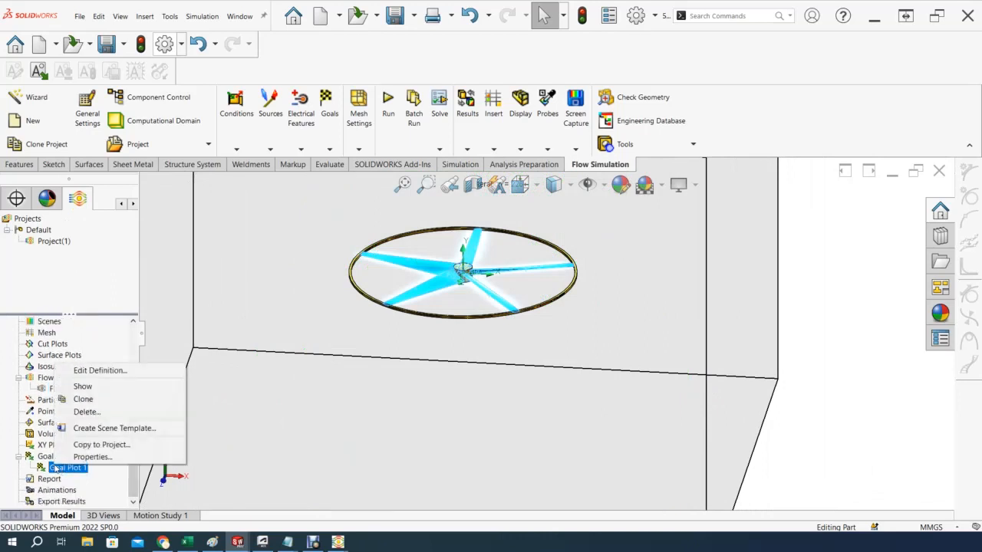
left_click(82, 387)
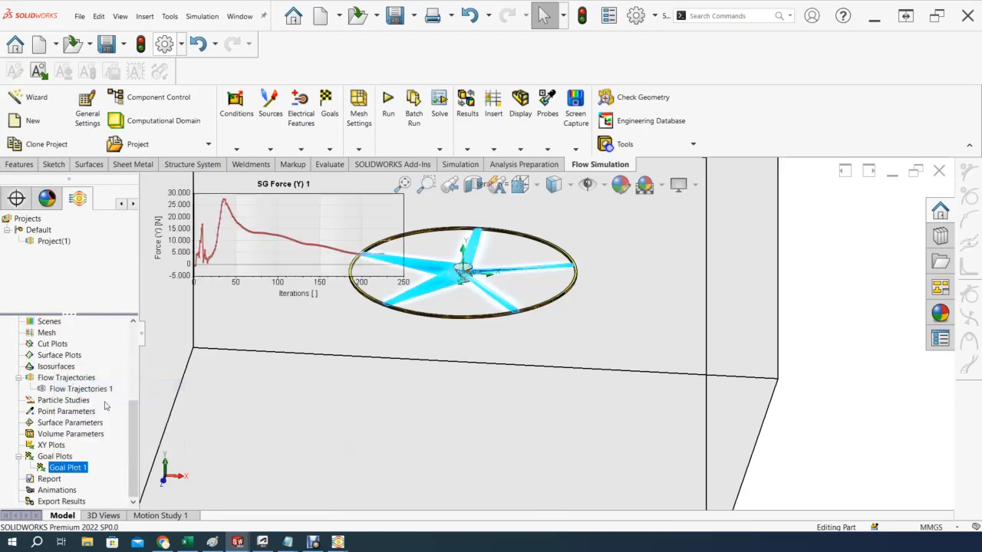
Delete the existing Goal Plot 1 from the results.
right_click(62, 470)
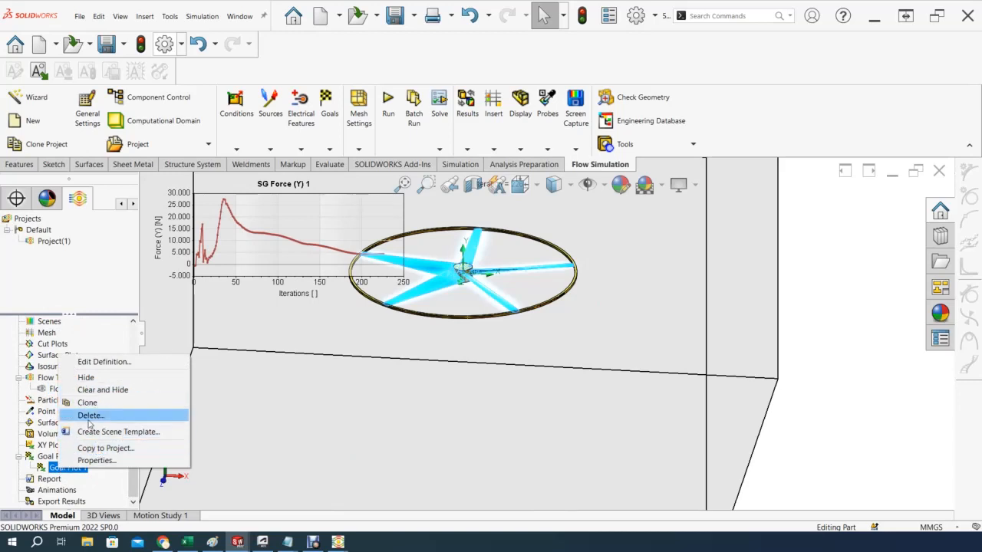
left_click(90, 416)
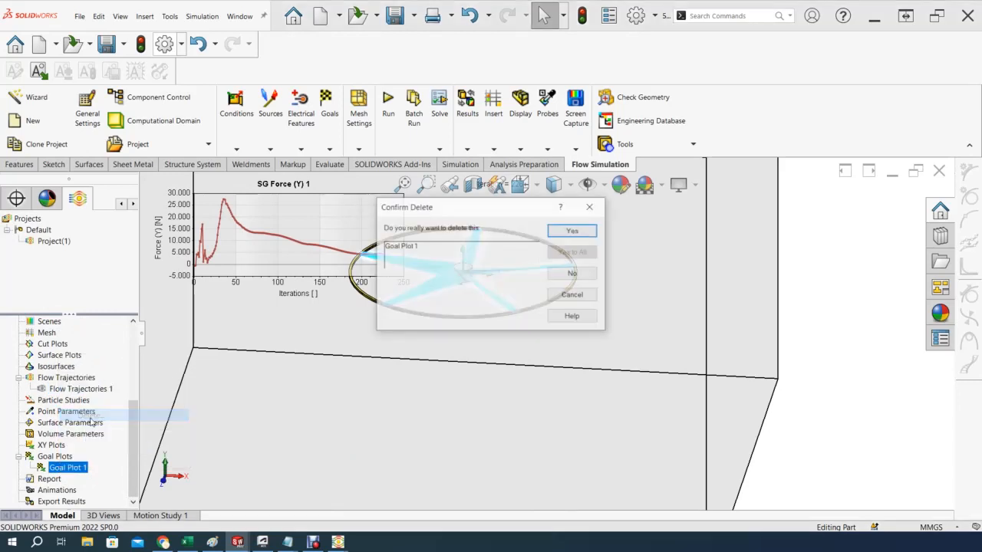
left_click(573, 231)
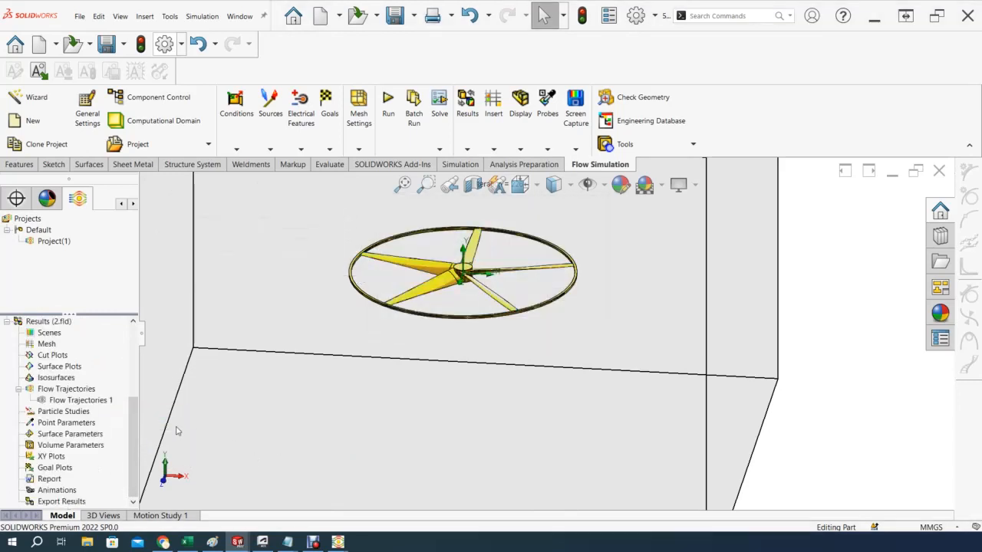
Insert a new goal plot with the goals SG Force (Y) 1 and SG Torque (Y) 2 and show its summary table.
right_click(63, 468)
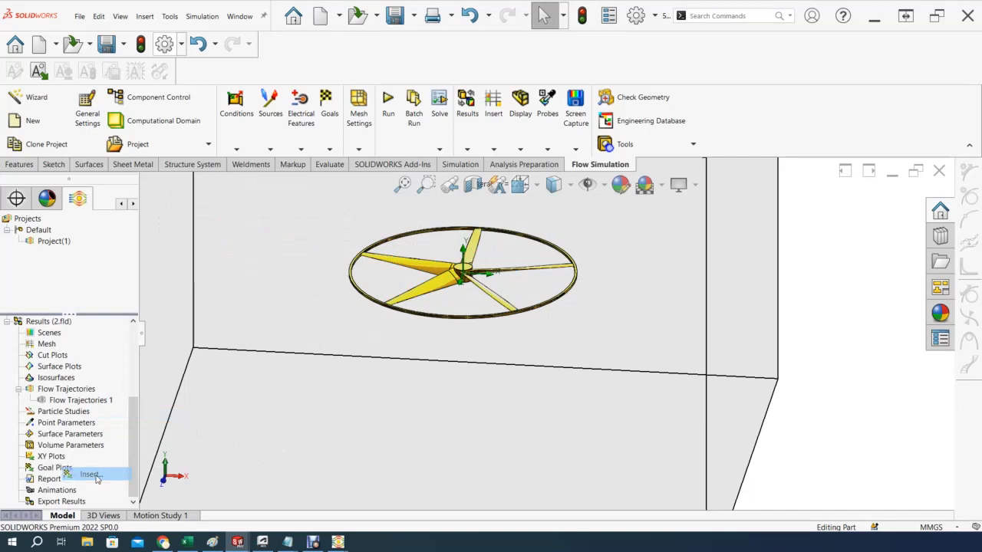
left_click(90, 475)
left_click(38, 304)
left_click(28, 306)
left_click(30, 316)
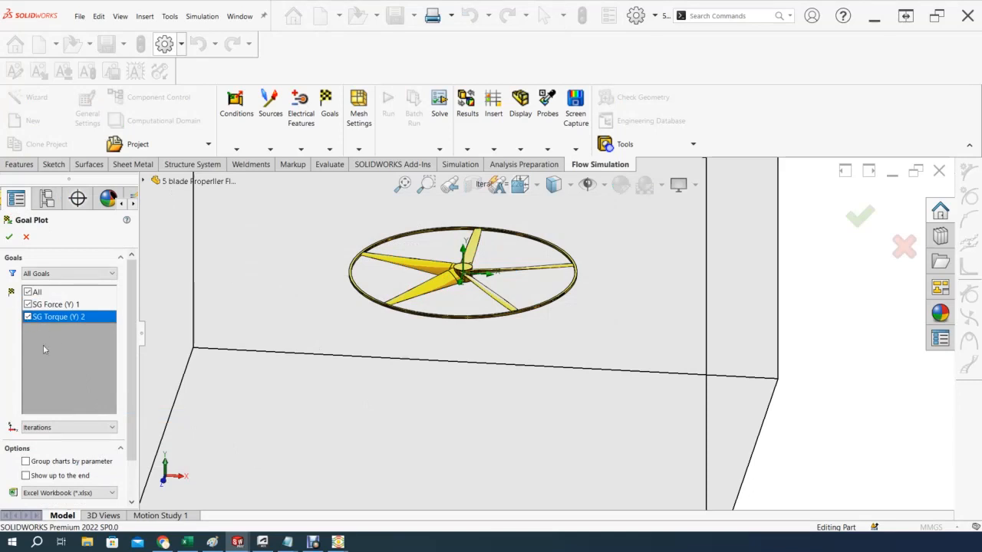
scroll(84, 430, "down", 2)
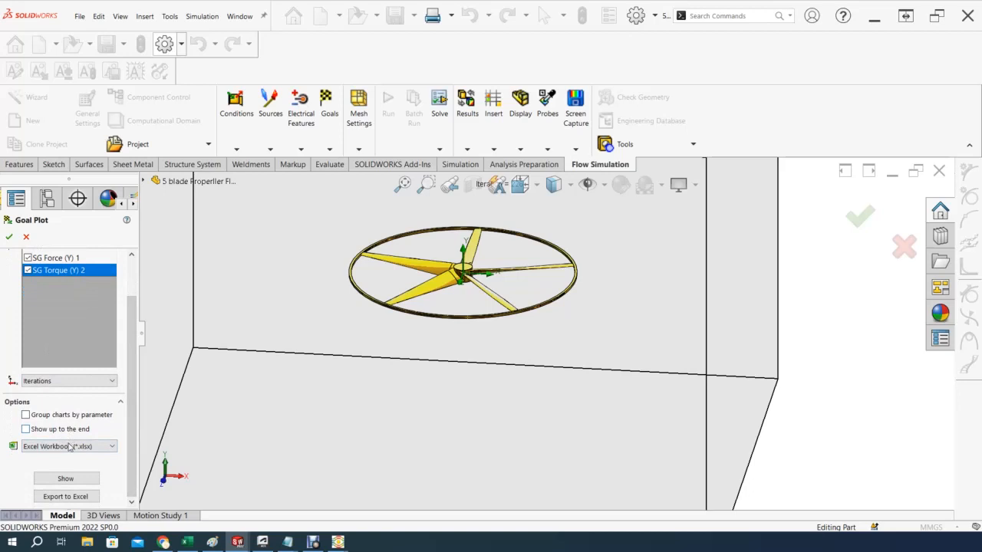
left_click(66, 478)
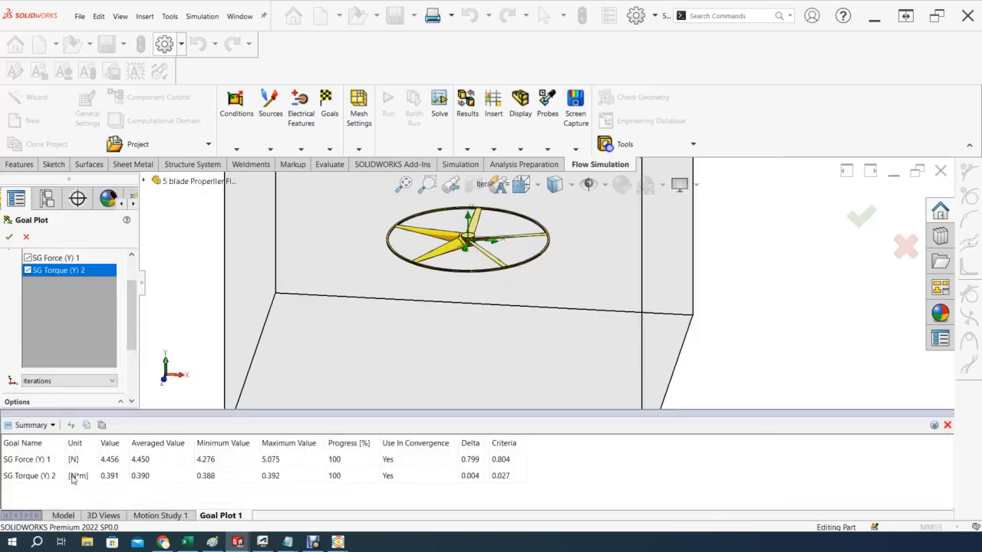
Copy the Value entries of SG Force (Y) 1 and SG Torque (Y) 2 from the goal summary and switch to Excel.
left_click(110, 459)
left_click(121, 477)
right_click(114, 460)
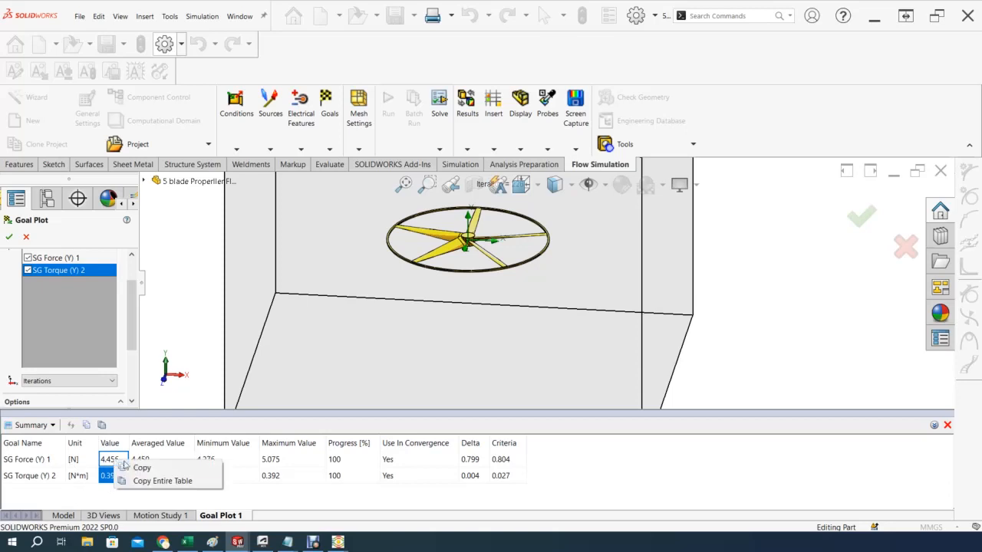
left_click(140, 469)
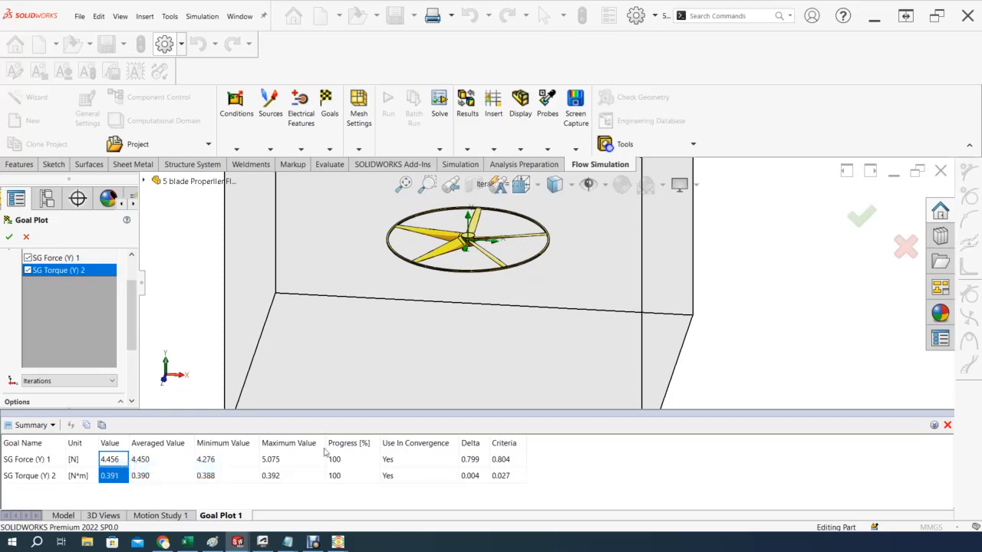
left_click(186, 542)
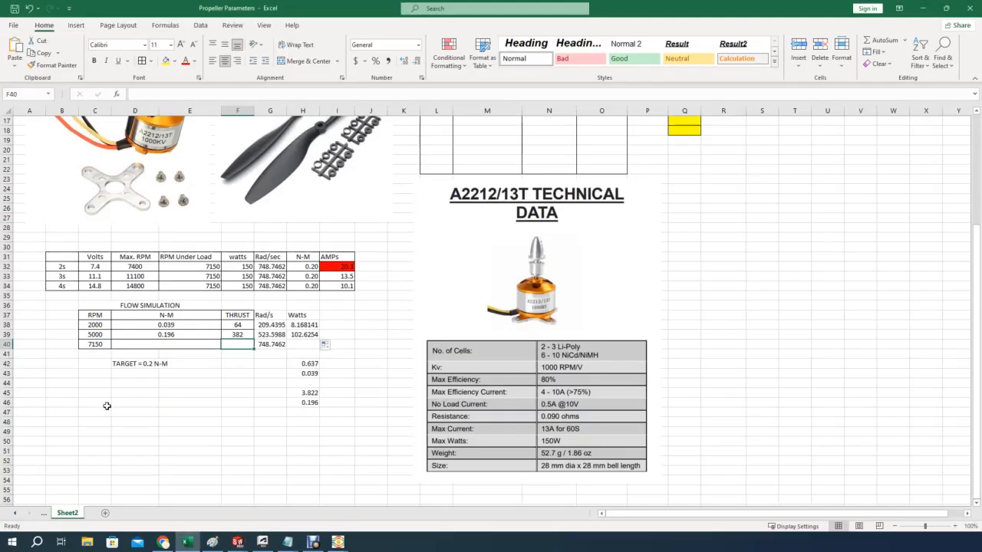
Set the RPM in the last row of the FLOW SIMULATION table (C40) to 7000.
left_click(189, 422)
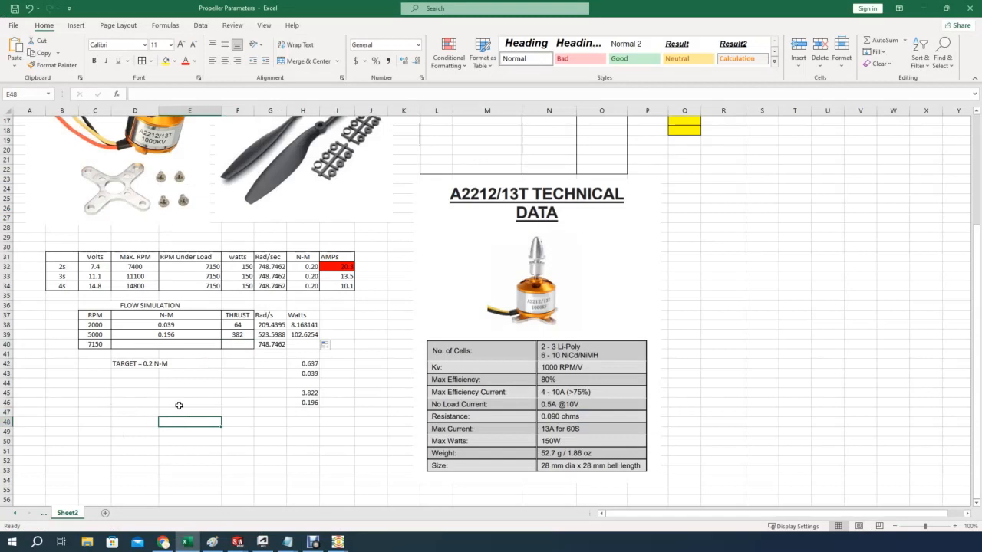
left_click(92, 344)
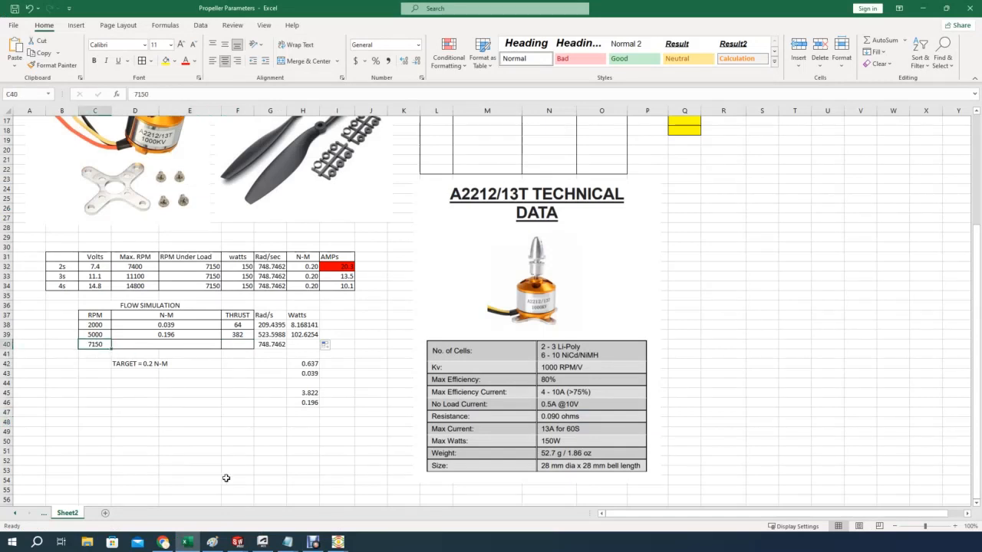
type("7000")
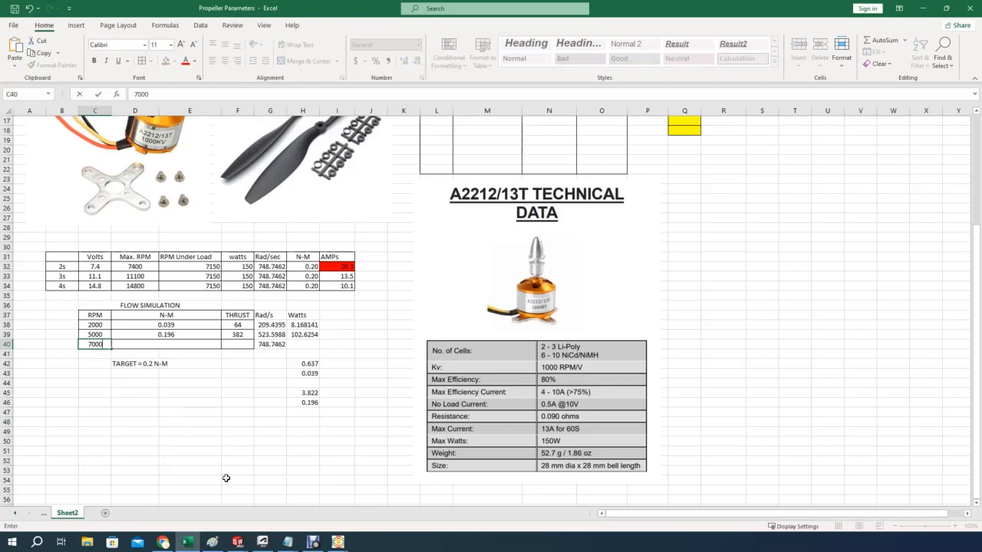
key("Return")
Paste the copied force and torque values into cells H48 and H49.
left_click(291, 422)
right_click(295, 425)
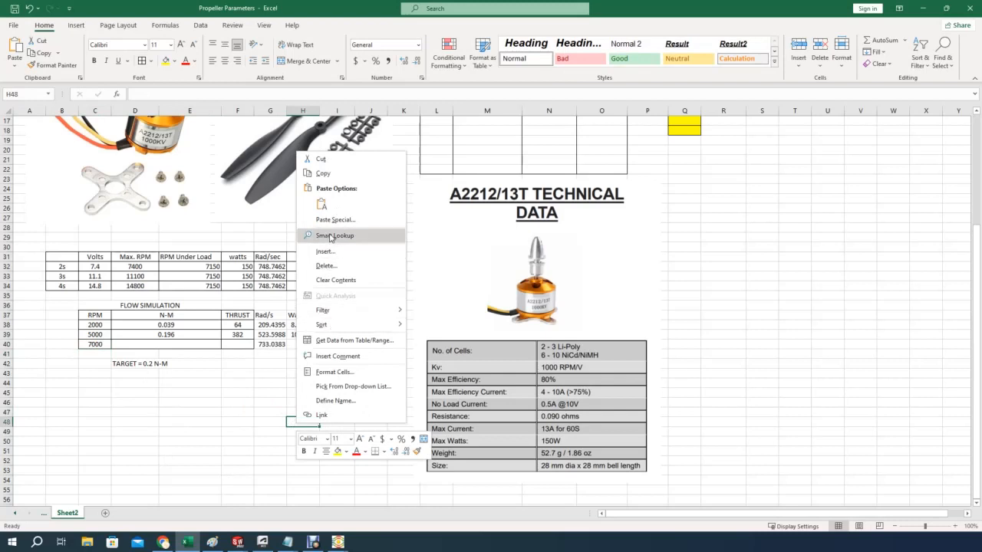
left_click(321, 204)
left_click(167, 383)
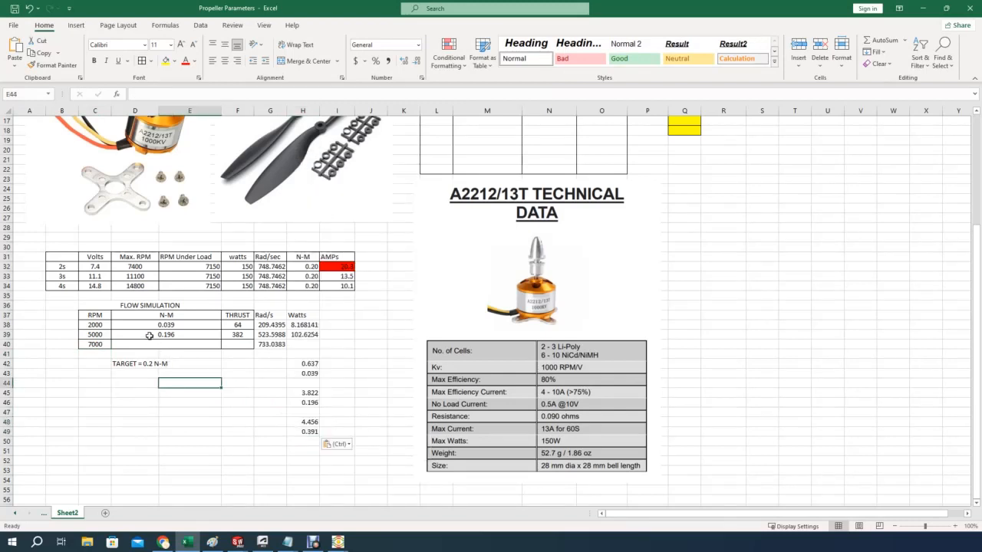
Copy the torque value 0.391 from H49 into the N-M cell of the 7000 RPM row (D40).
left_click(149, 345)
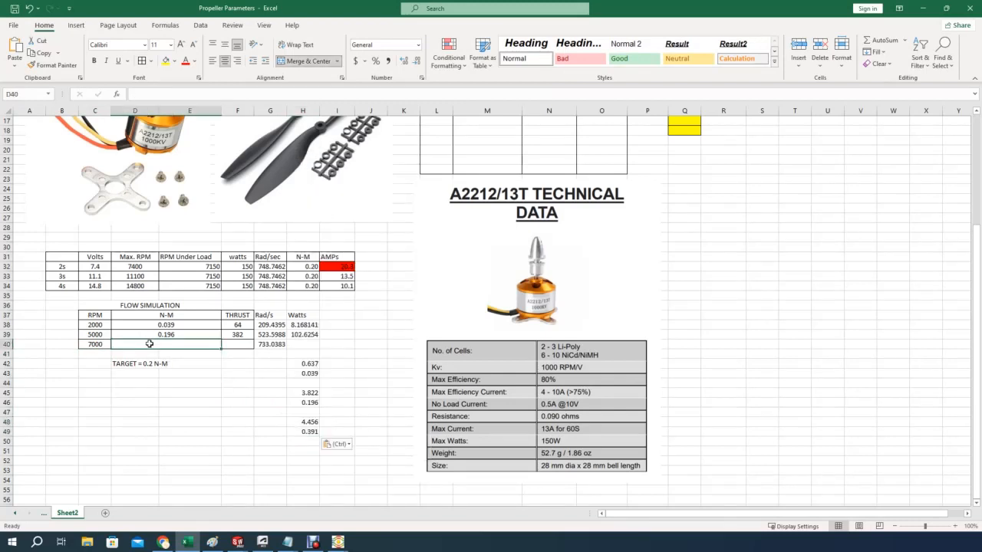
right_click(302, 431)
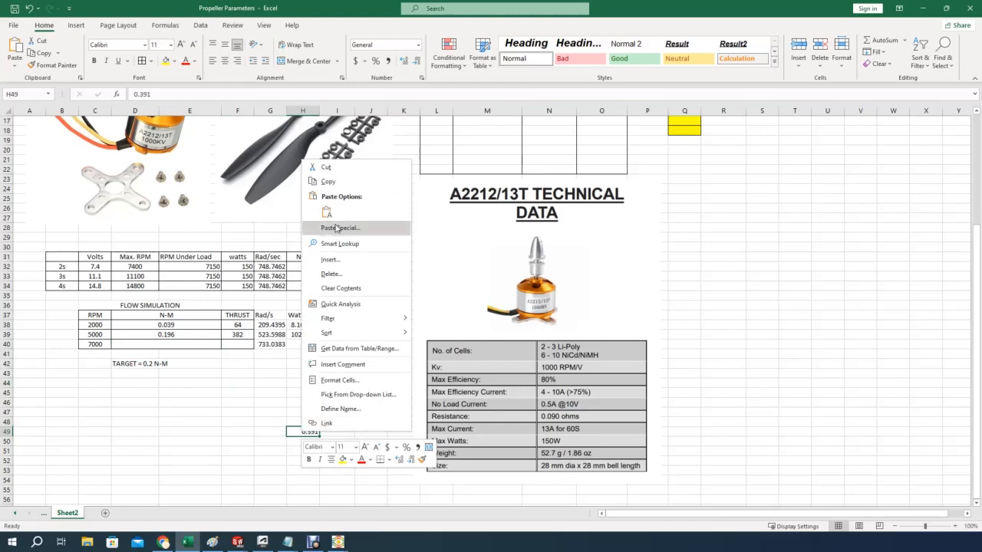
left_click(328, 181)
left_click(165, 342)
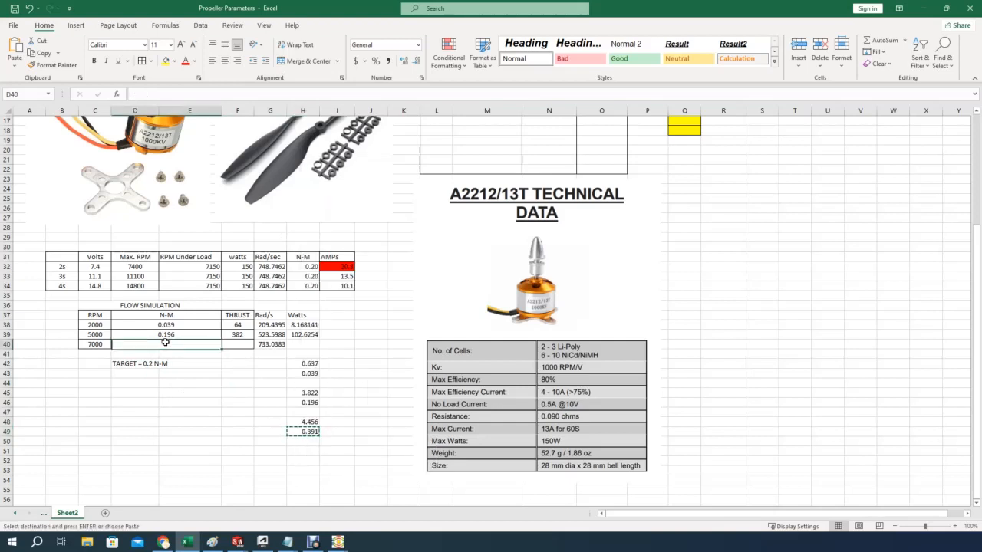
right_click(165, 342)
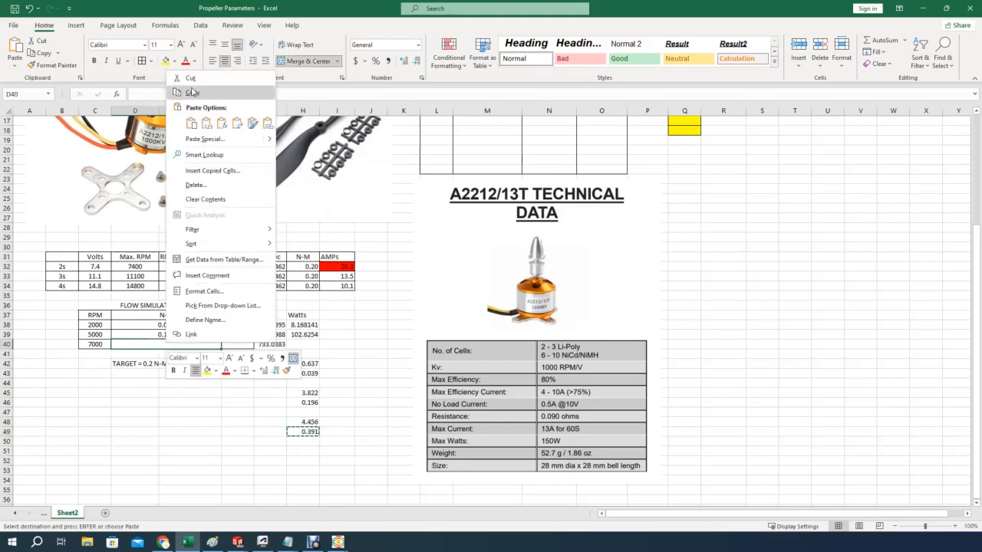
left_click(191, 123)
left_click(189, 384)
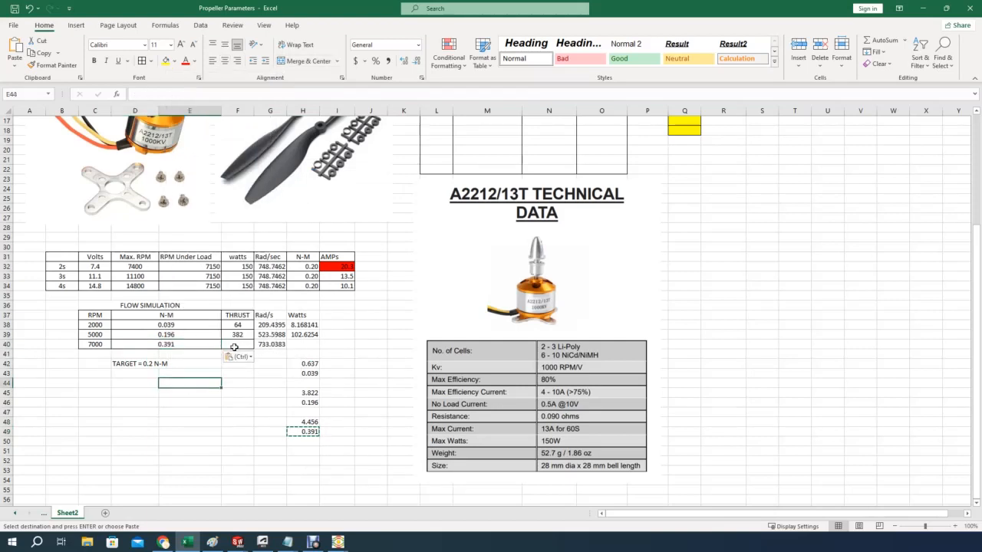
Enter 446 as the THRUST of the 7000 RPM row in cell F40.
left_click(234, 346)
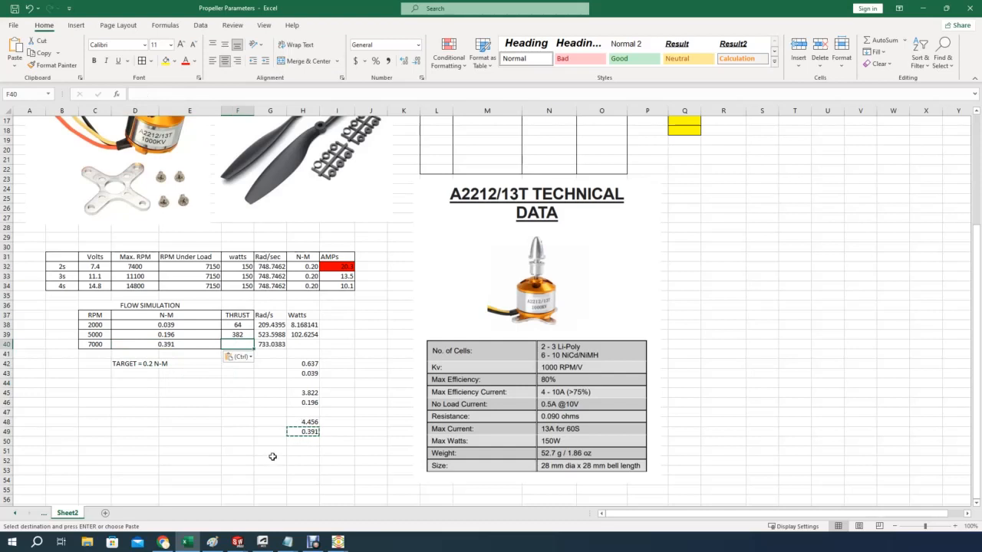
type("446")
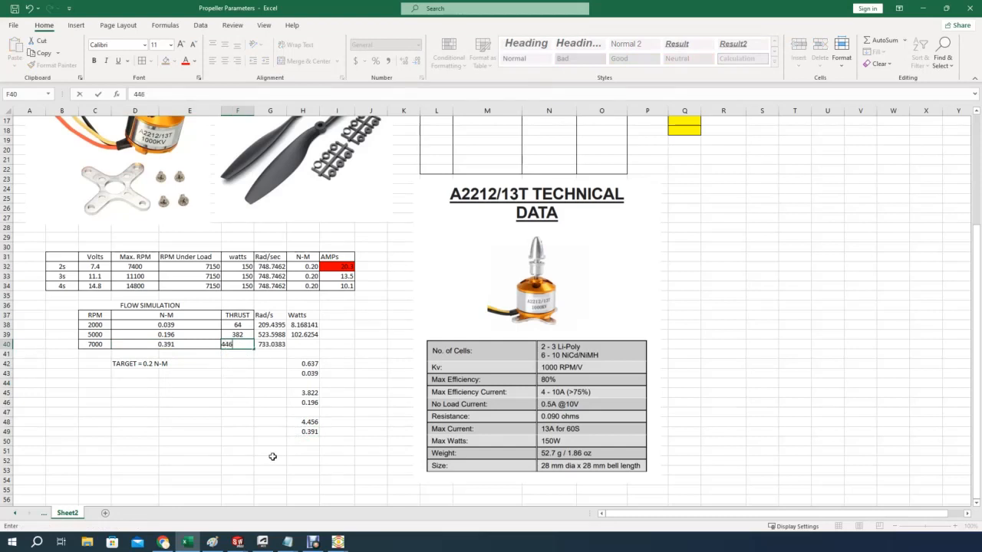
key("Return")
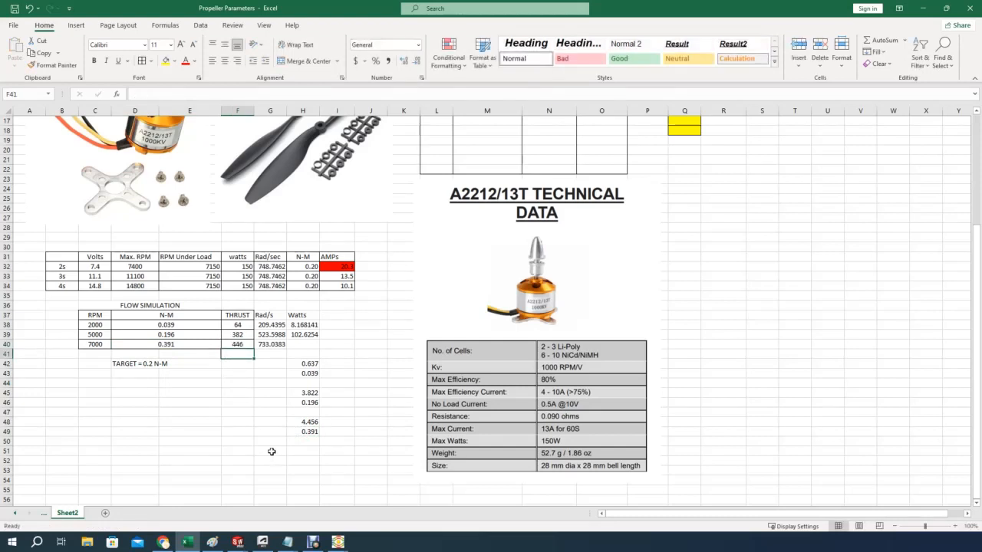
Extend the Watts formula from H39 down to the 7000 RPM row in H40.
left_click(296, 336)
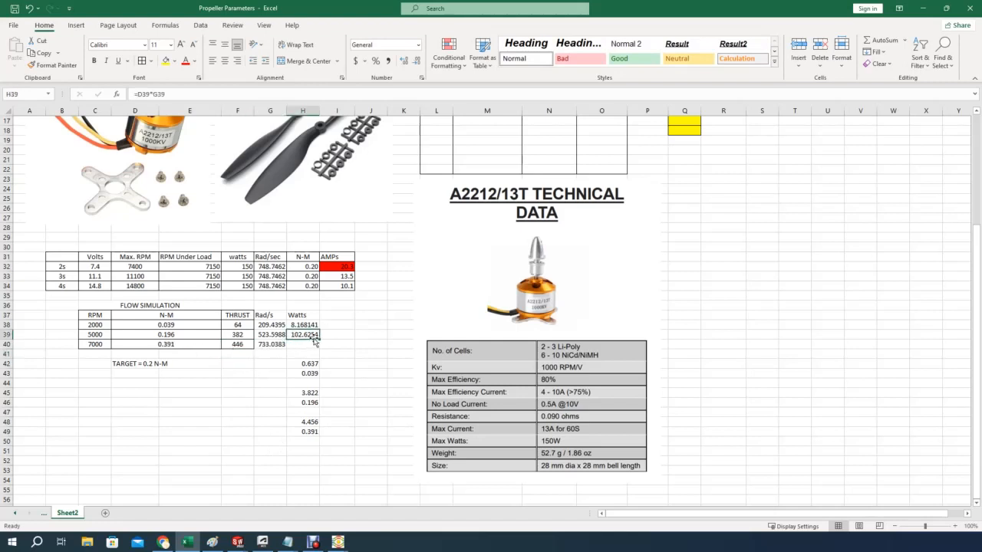
left_click_drag(319, 340, 319, 349)
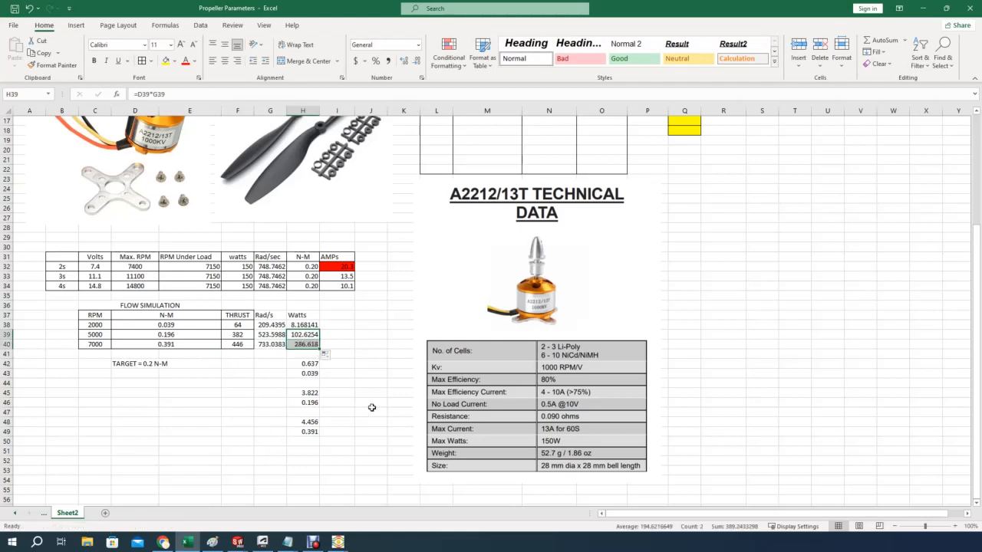
left_click(351, 430)
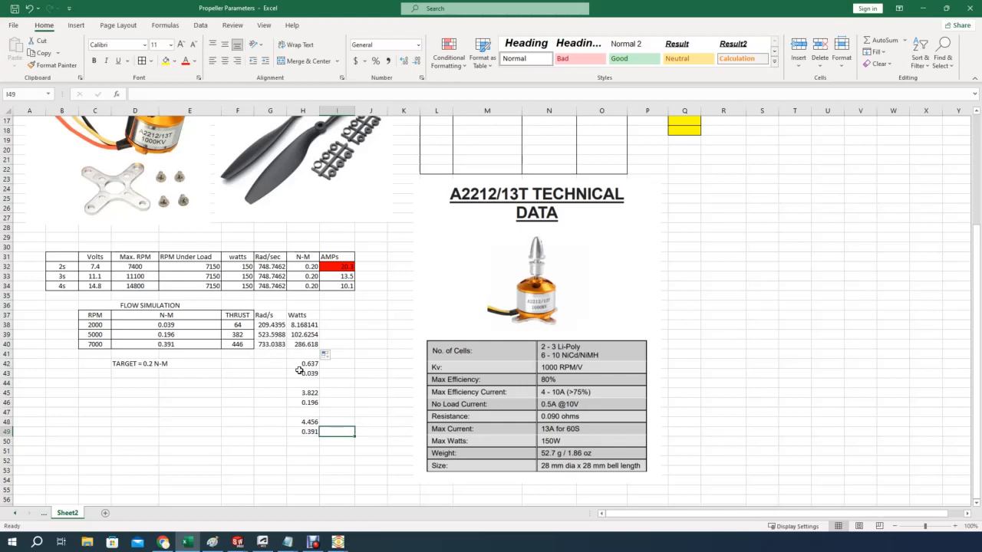
Clear the scratch values in H42 and H43, and select the remaining scratch values in H45:H49.
left_click(293, 362)
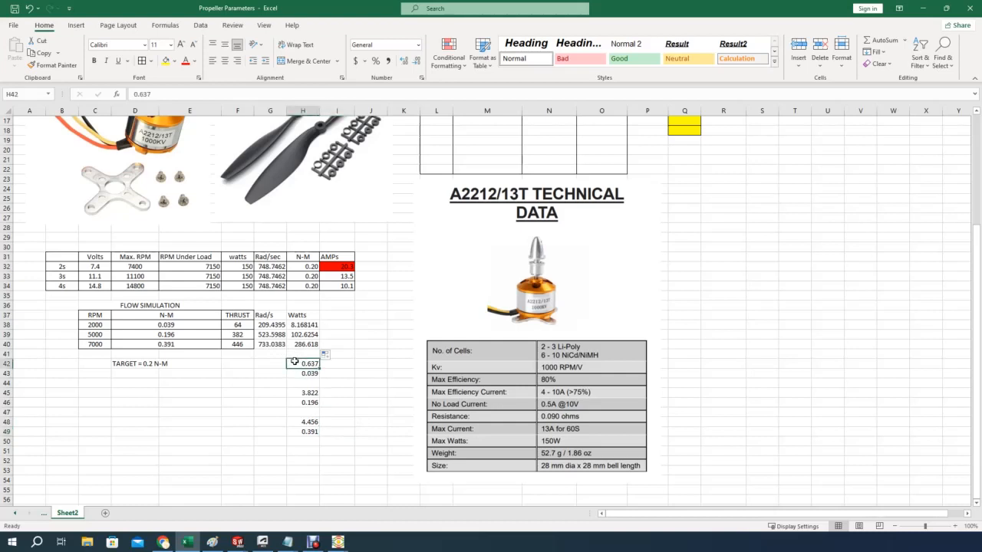
key("Delete")
left_click(303, 375)
key("Delete")
left_click_drag(304, 393, 310, 431)
right_click(307, 404)
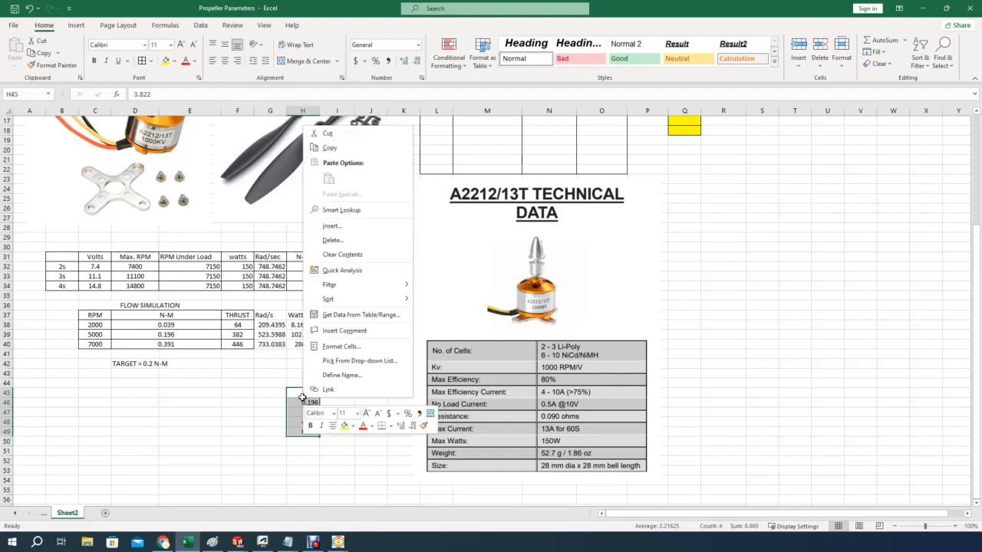
left_click(344, 242)
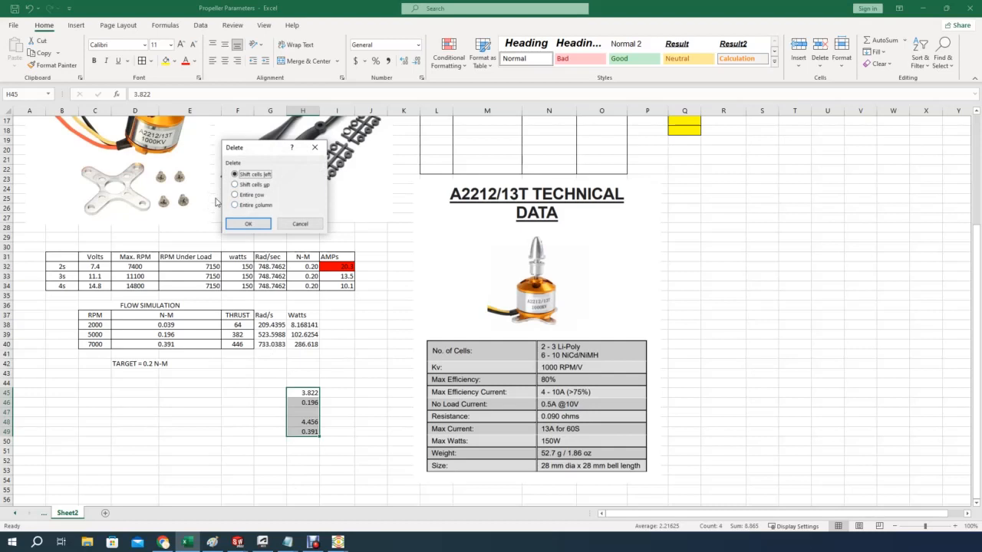
left_click(299, 224)
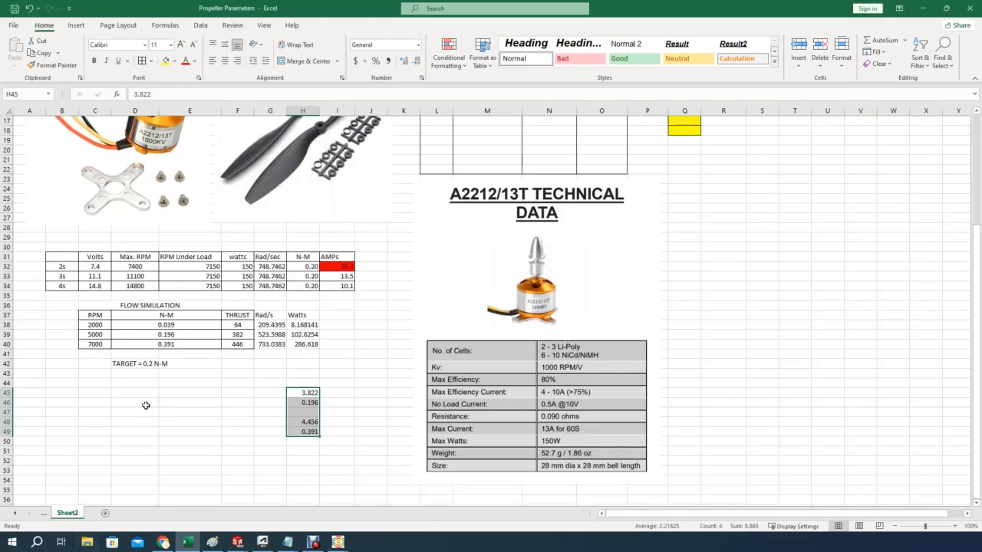
Clear the contents of the selected scratch cells H45:H49 without shifting any cells.
right_click(296, 407)
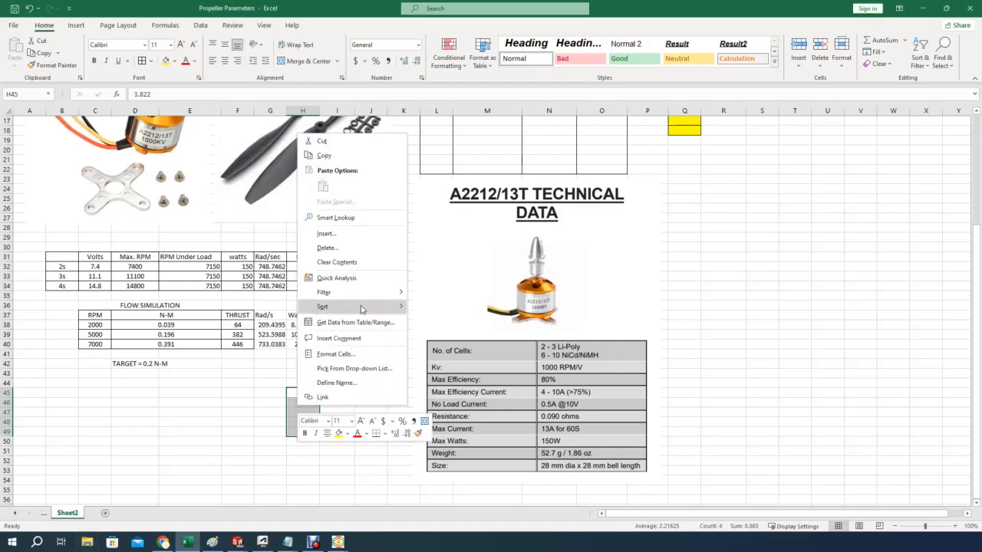
left_click(338, 262)
left_click(237, 441)
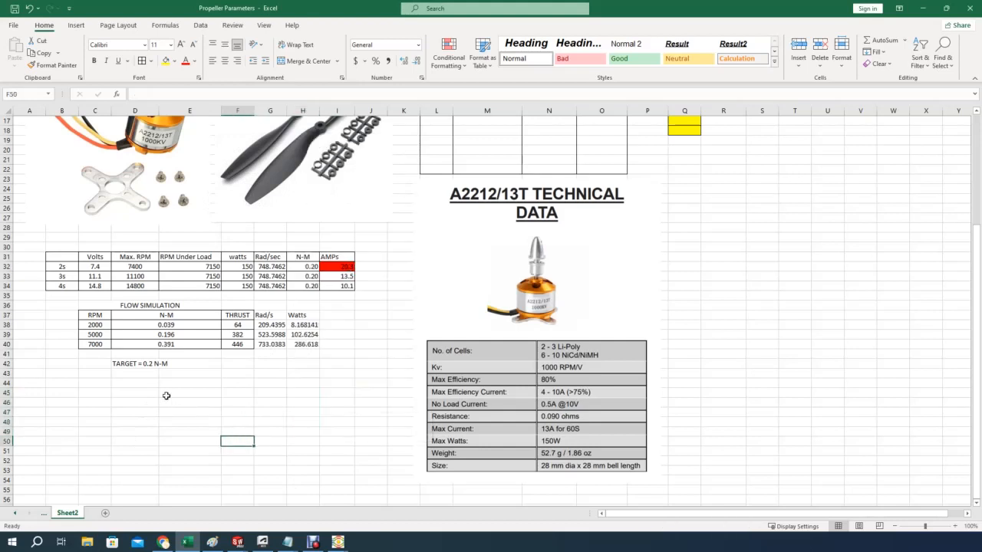
Apply borders to all cells of the FLOW SIMULATION table, C37:H40, including the Rad/s and Watts columns.
left_click_drag(101, 316, 310, 345)
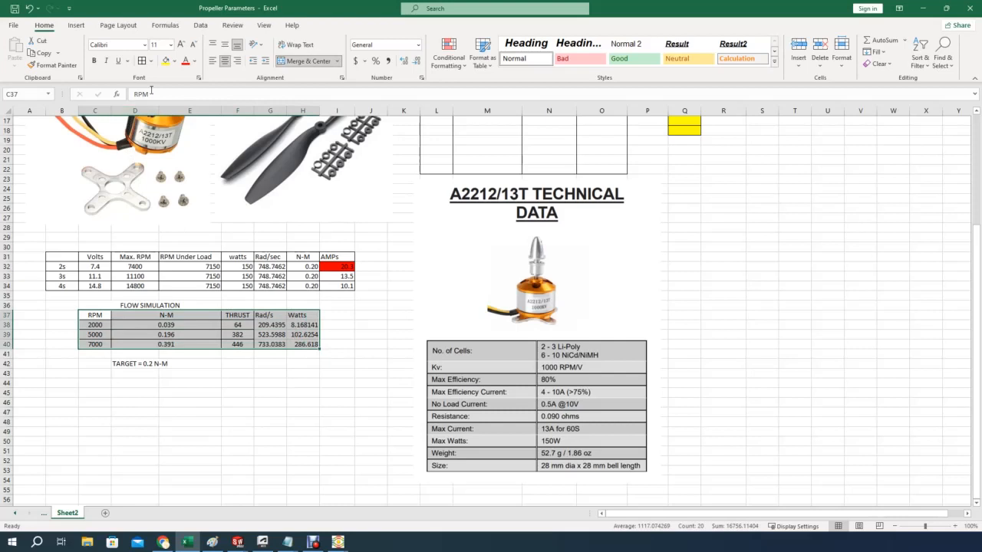
left_click(255, 366)
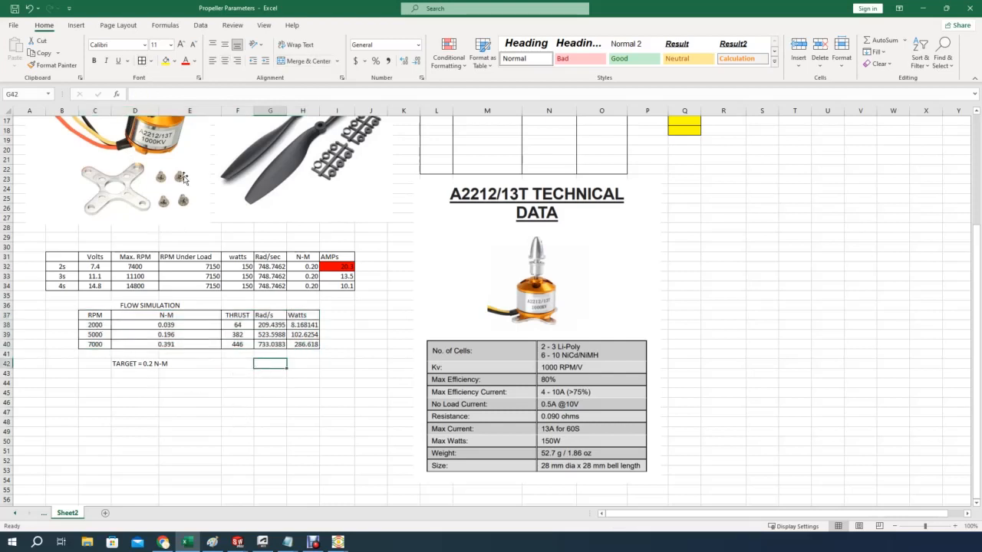
Review the thrust and watts at each RPM in the FLOW SIMULATION table against the motor's test and technical data.
scroll(185, 189, "up", 2)
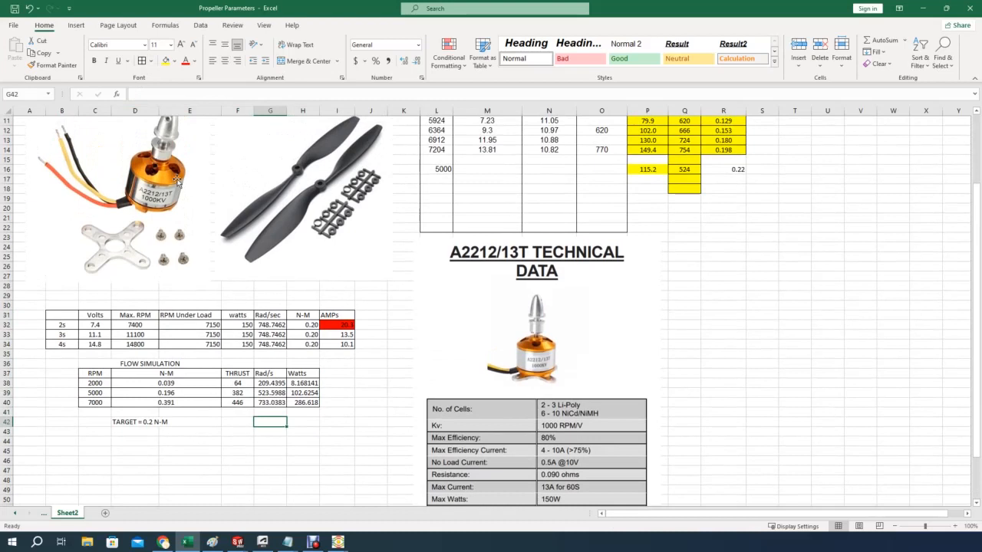
scroll(155, 163, "up", 1)
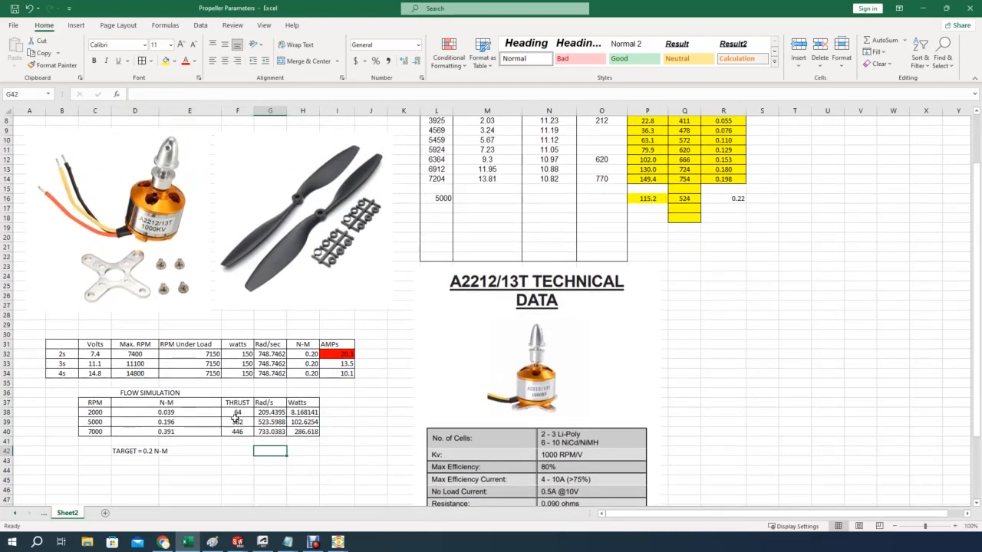
left_click(238, 412)
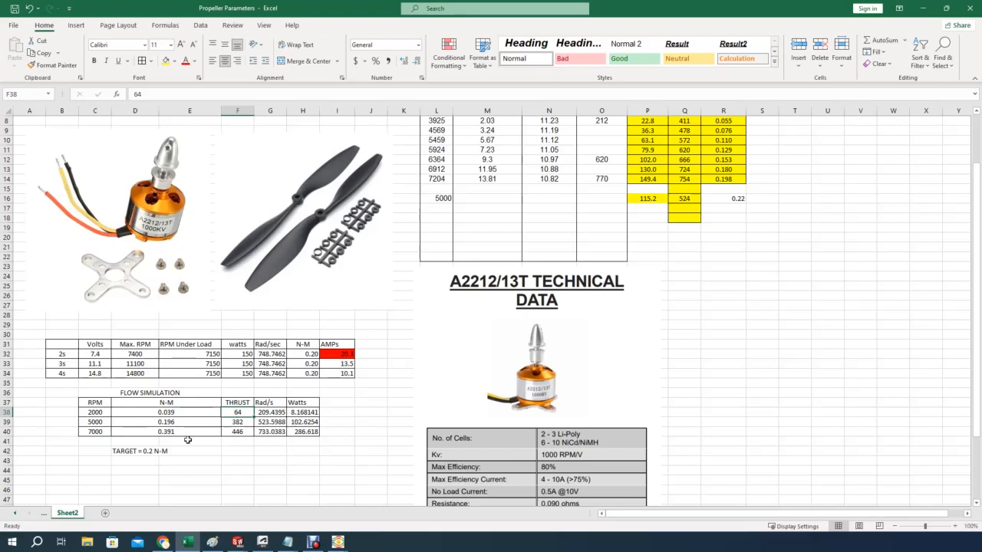
left_click(91, 432)
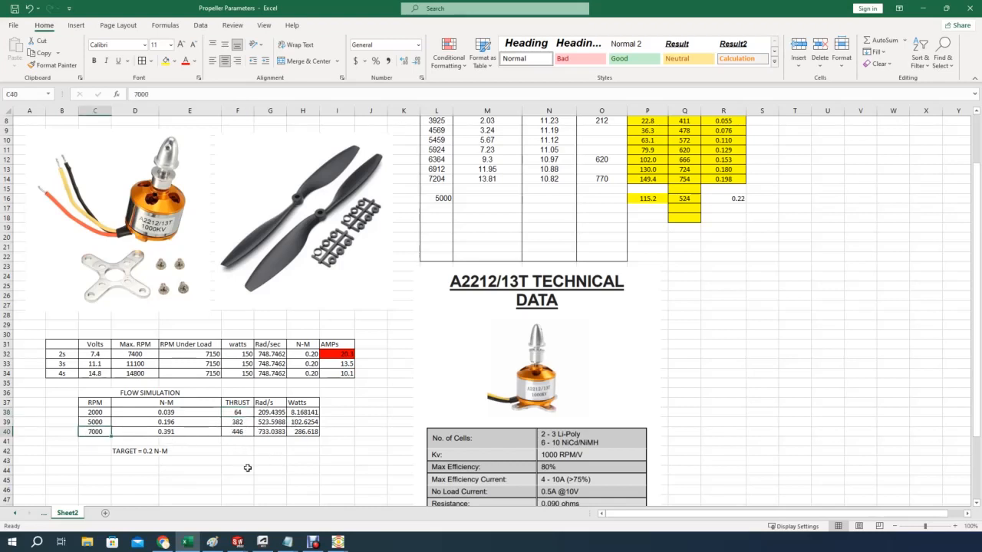
left_click(236, 434)
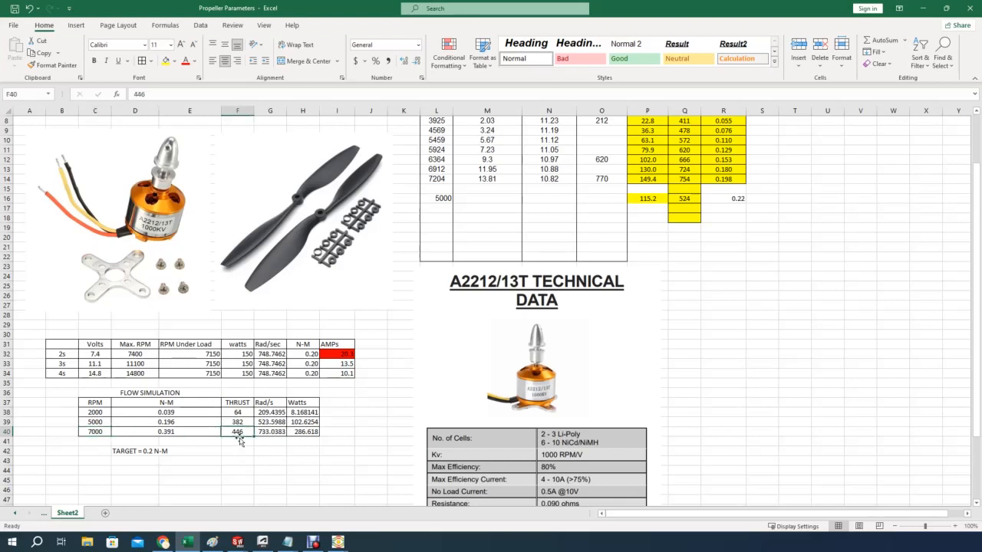
left_click(301, 432)
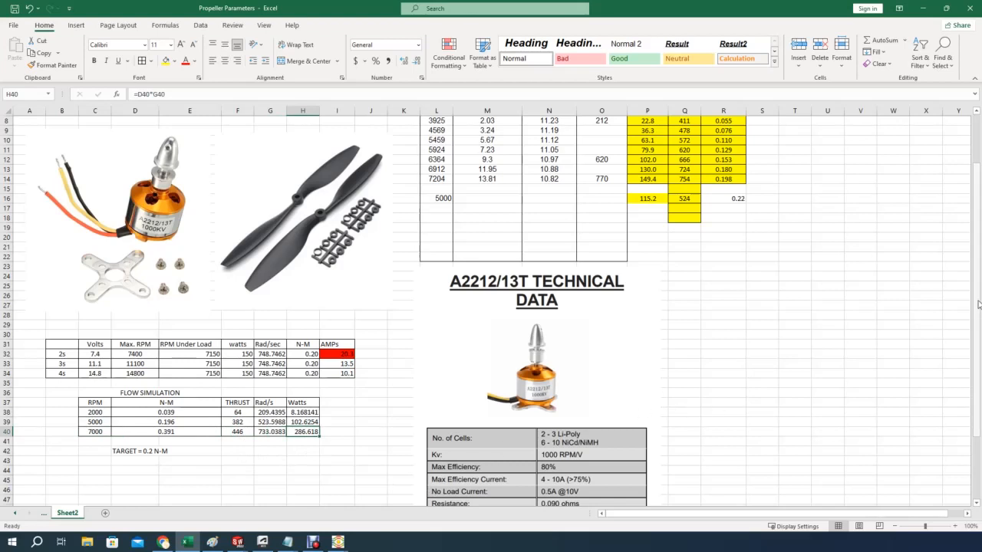
scroll(978, 305, "down", 3)
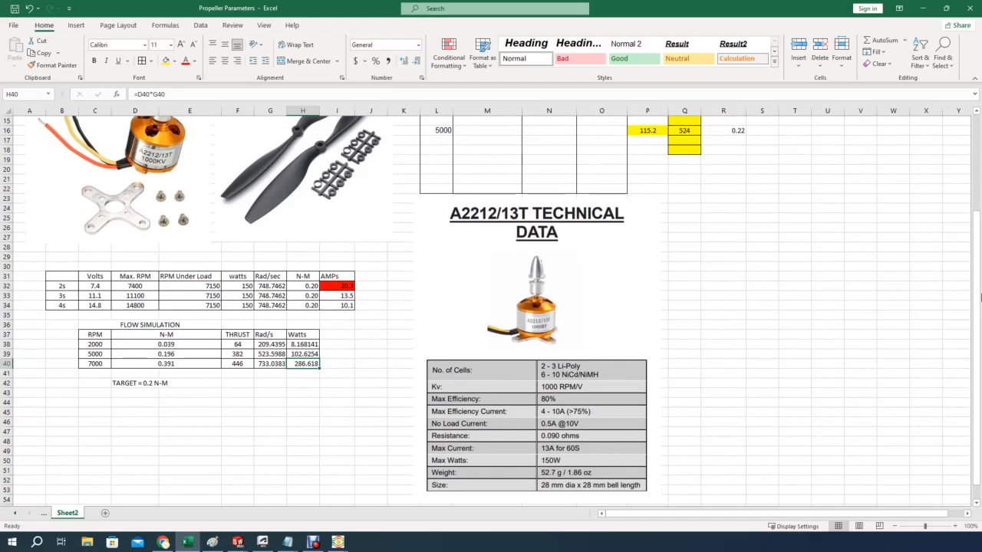
left_click_drag(978, 314, 979, 284)
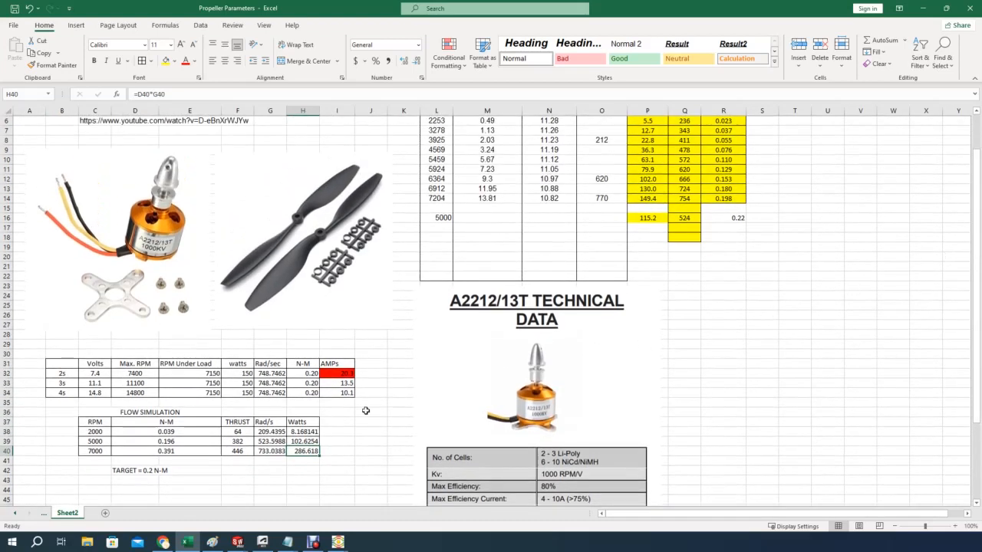
left_click(233, 473)
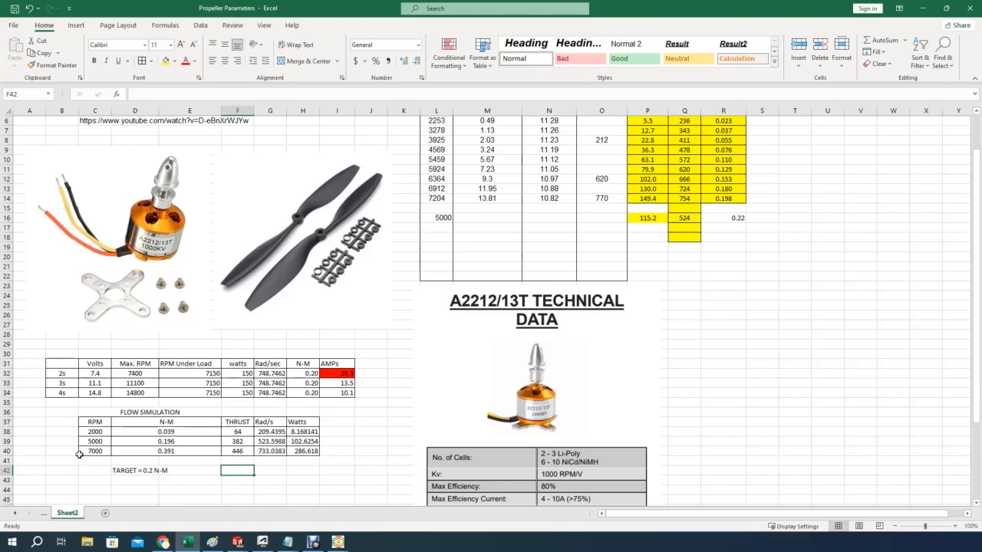
left_click_drag(976, 358, 978, 395)
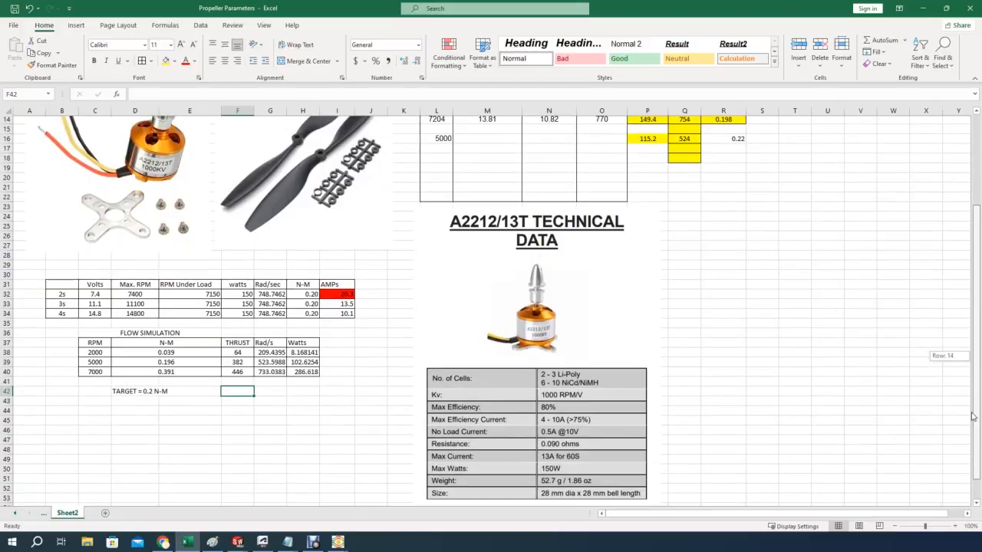